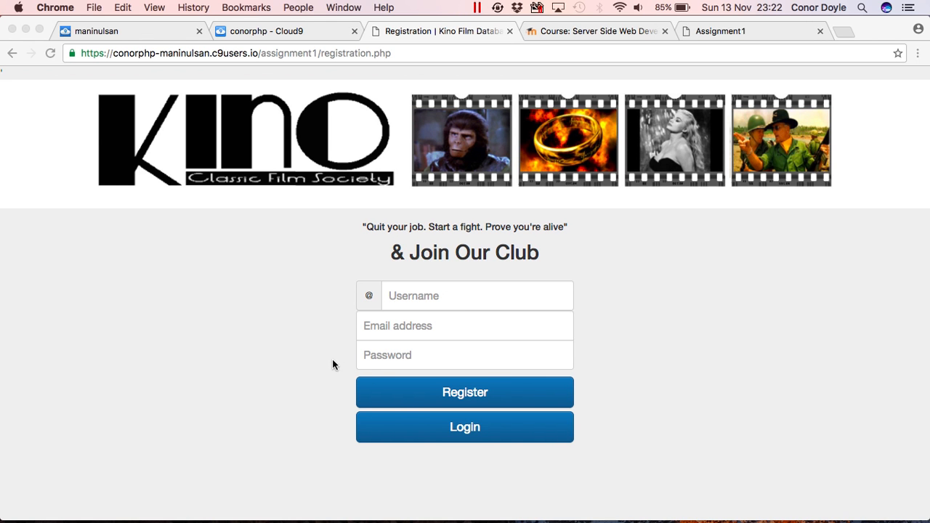
# Switch from registration to the login page, reopen the registration form, then return to login.
pyautogui.click(415, 426)
pyautogui.click(457, 430)
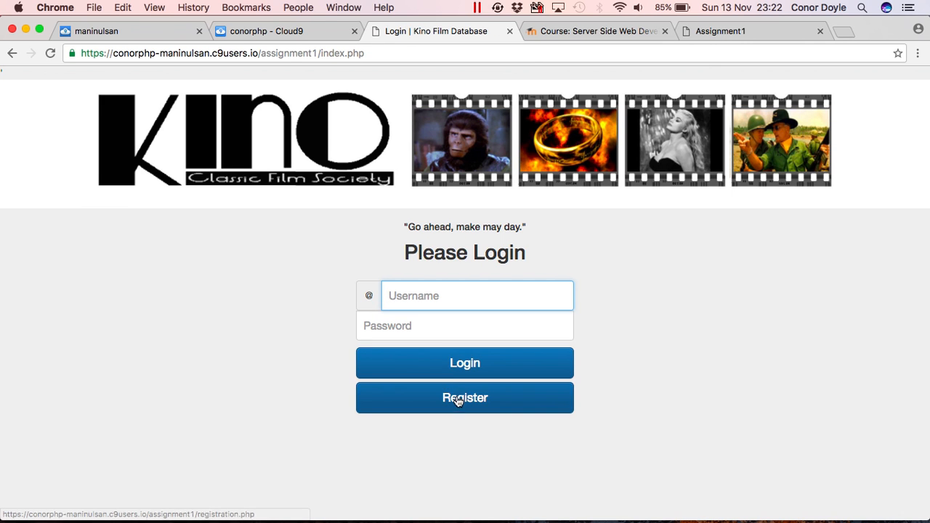
pyautogui.click(457, 399)
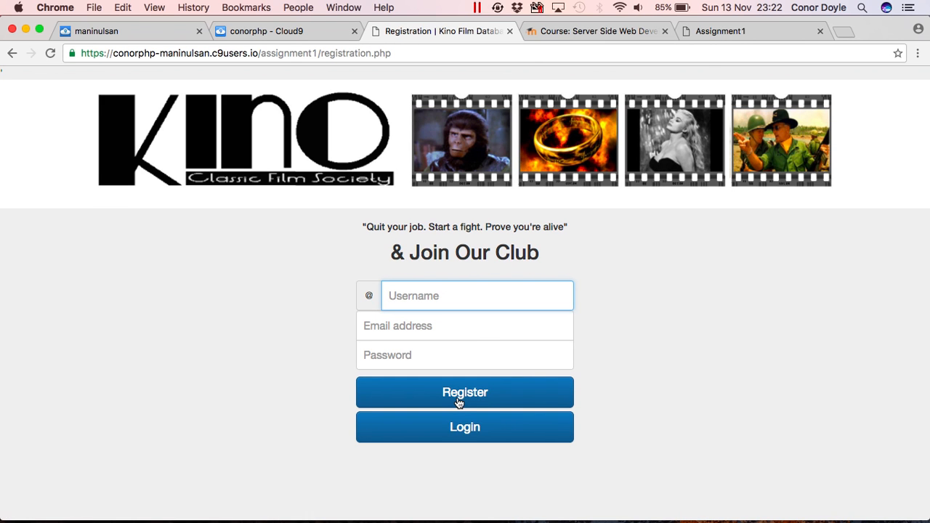
pyautogui.click(455, 425)
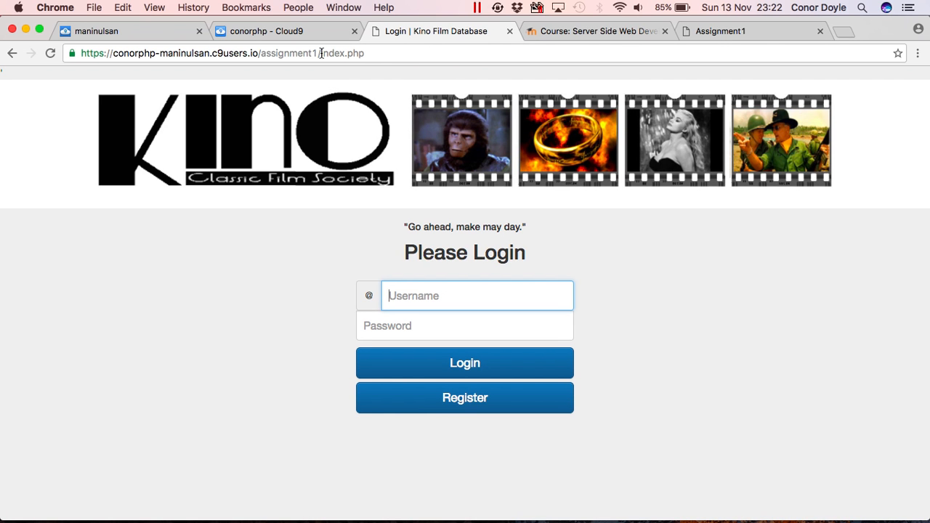
pyautogui.moveTo(321, 53); pyautogui.dragTo(342, 54)
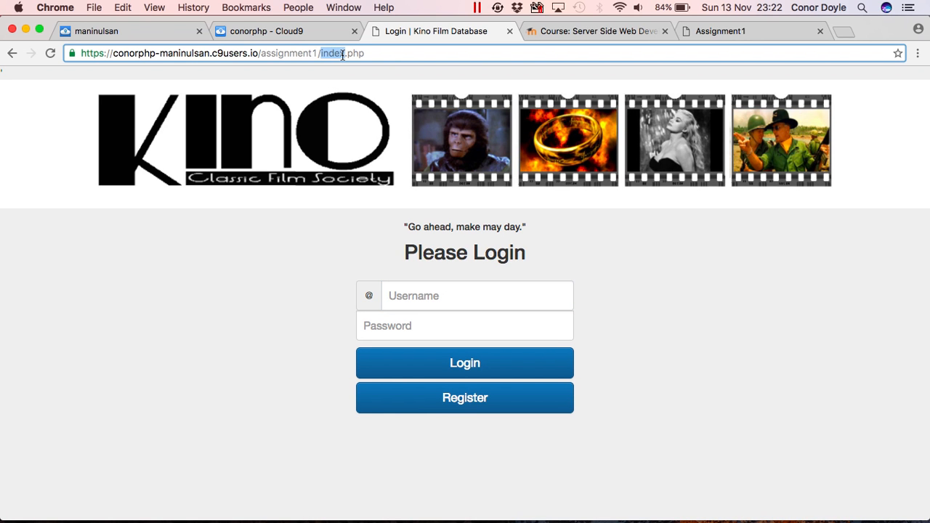
pyautogui.write('film_a')
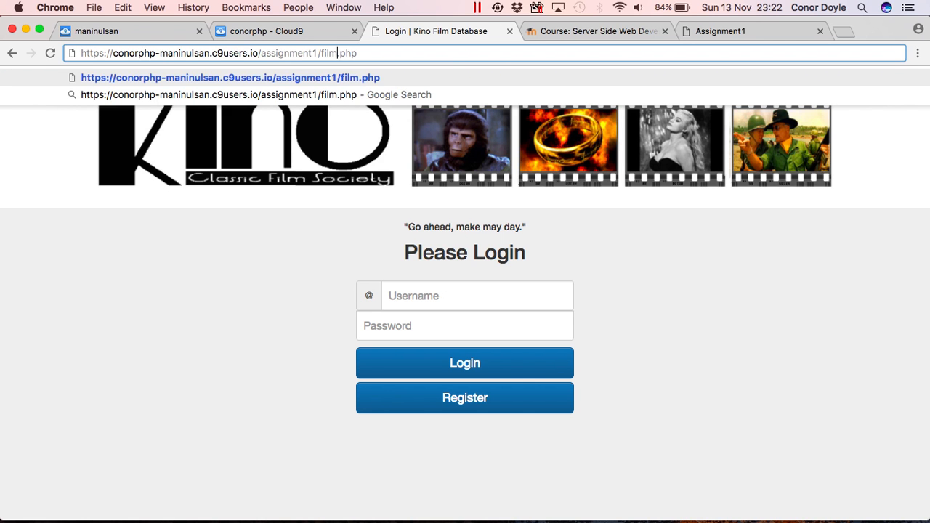
pyautogui.write('dd')
pyautogui.press('Return')
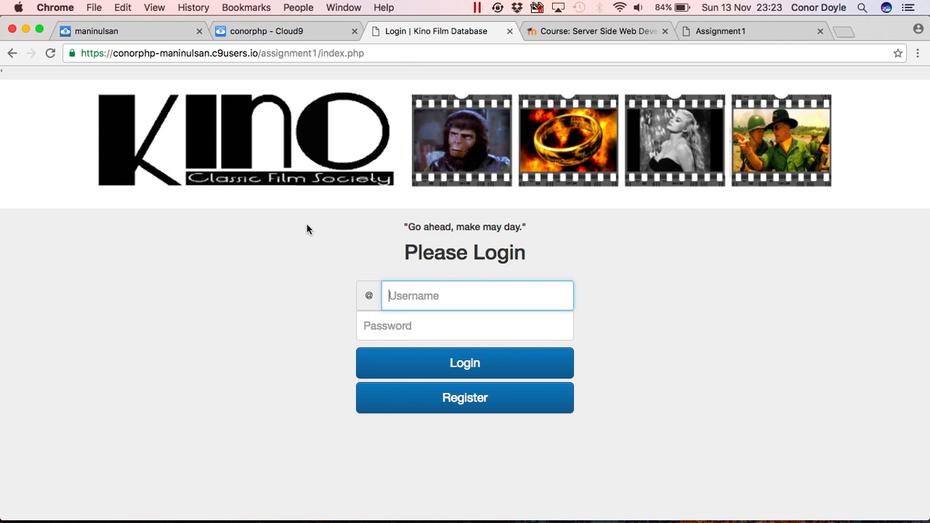
# Attempt a login with a made-up username and password to trigger the failed-login error.
pyautogui.write('dsdfjlsjl')
pyautogui.press('Tab')
pyautogui.write('••••••••••')
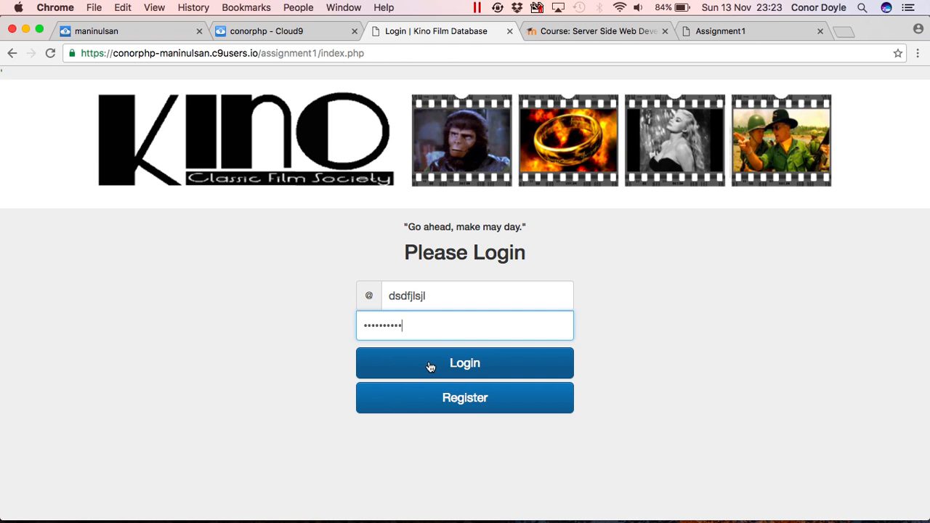
pyautogui.click(431, 367)
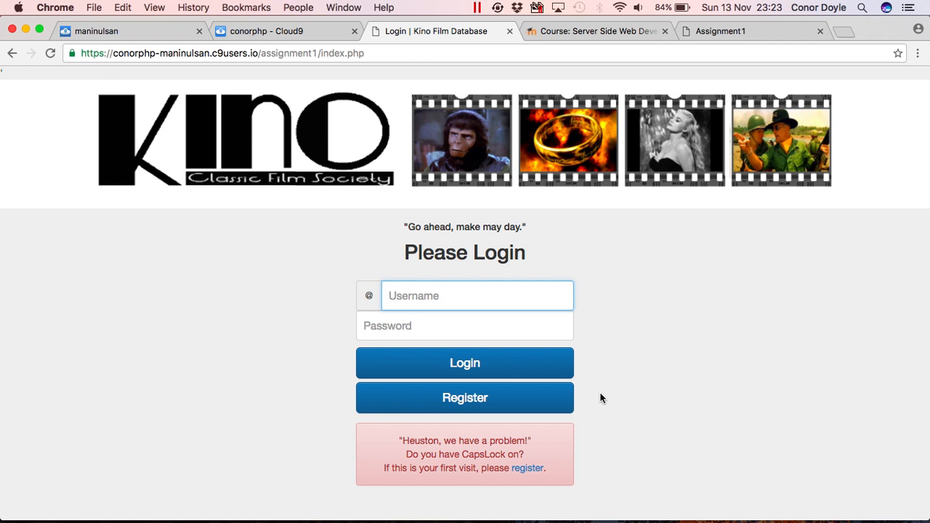
# Try registering the existing username user15 with a suggested e-mail and a password.
pyautogui.click(536, 470)
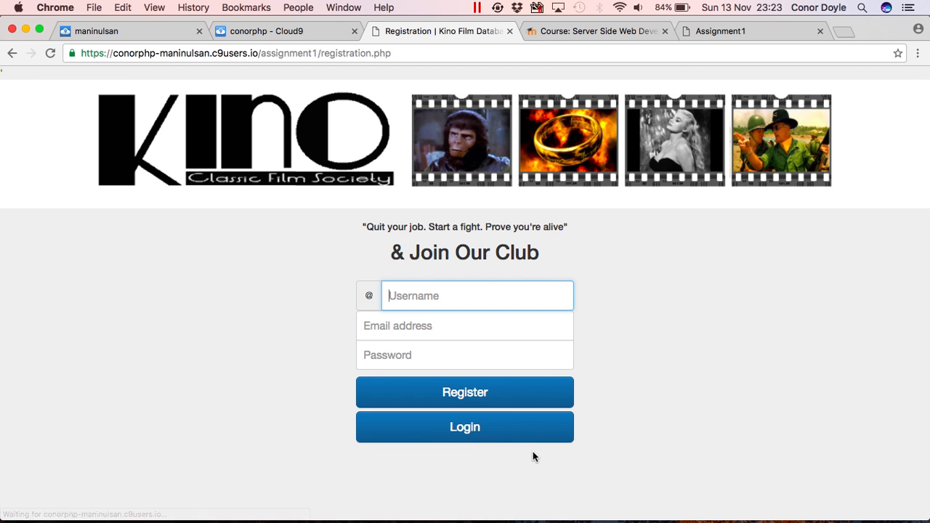
pyautogui.write('user')
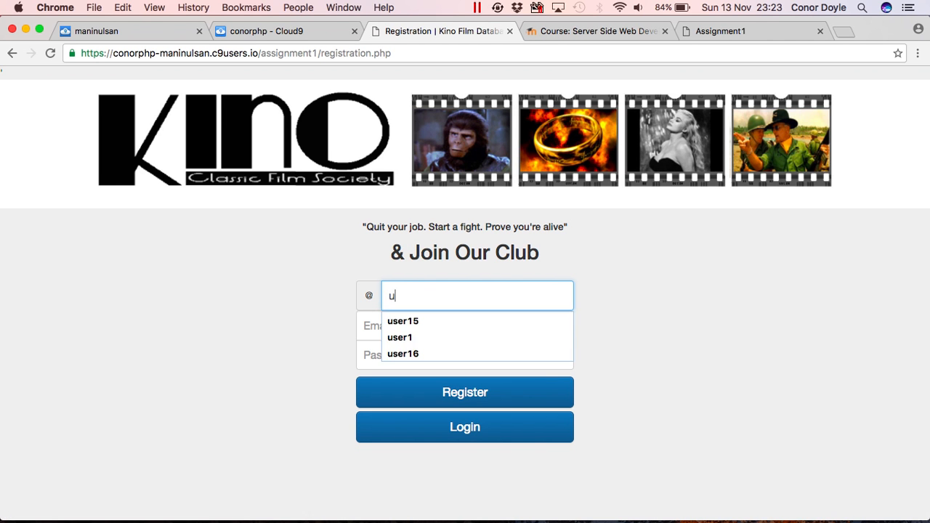
pyautogui.press('Down')
pyautogui.press('Tab')
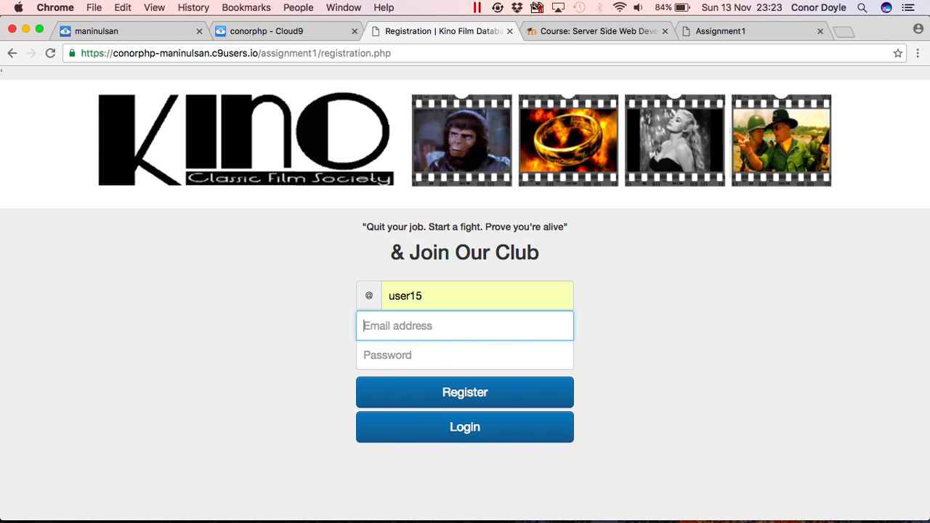
pyautogui.write('df')
pyautogui.press('Down')
pyautogui.press('Return')
pyautogui.press('Tab')
pyautogui.write('password12')
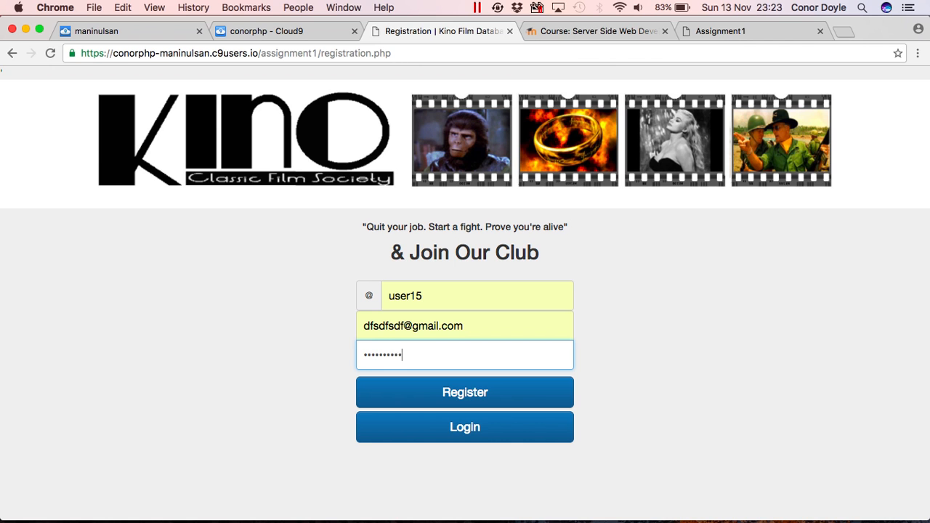
pyautogui.click(543, 393)
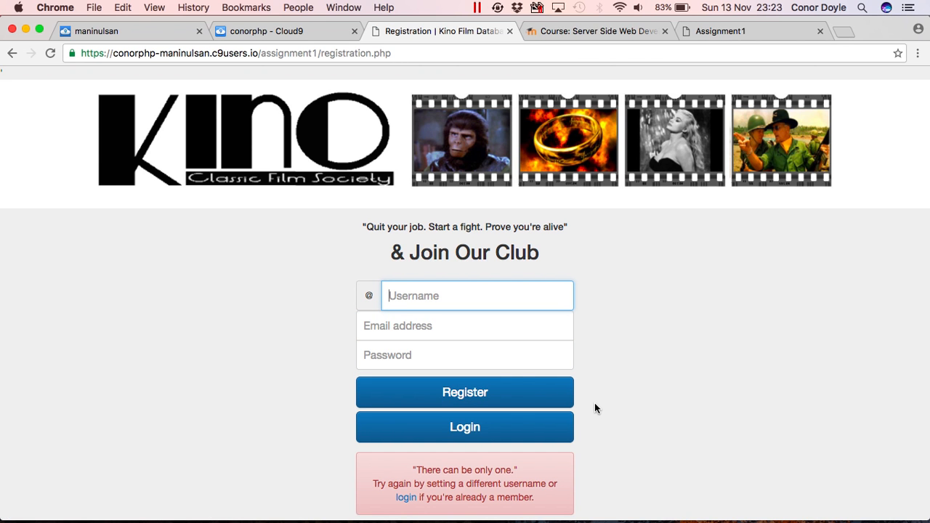
# Register a new account with a fresh username, a suggested e-mail and a password.
pyautogui.scroll(-2, 594, 403)
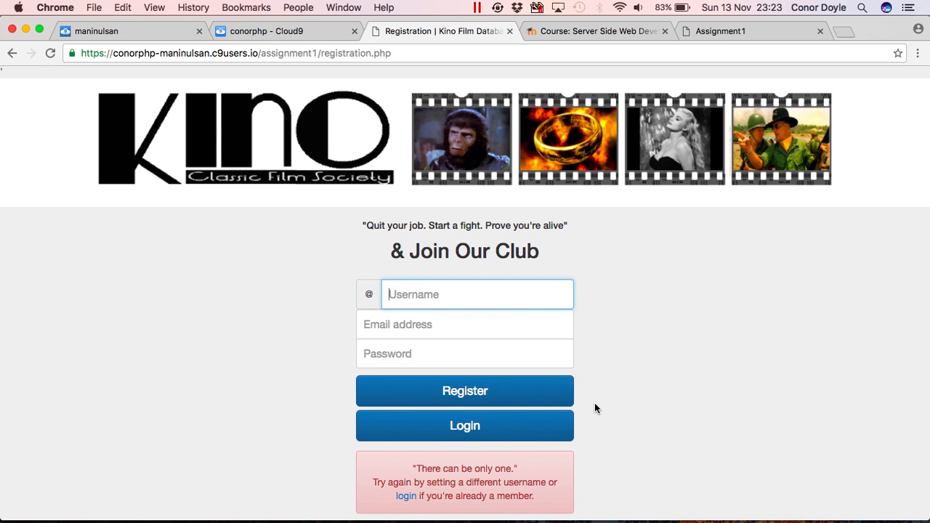
pyautogui.write('alex')
pyautogui.press('Tab')
pyautogui.write('a')
pyautogui.press('Down')
pyautogui.press('Return')
pyautogui.press('Tab')
pyautogui.write('test')
pyautogui.click(462, 393)
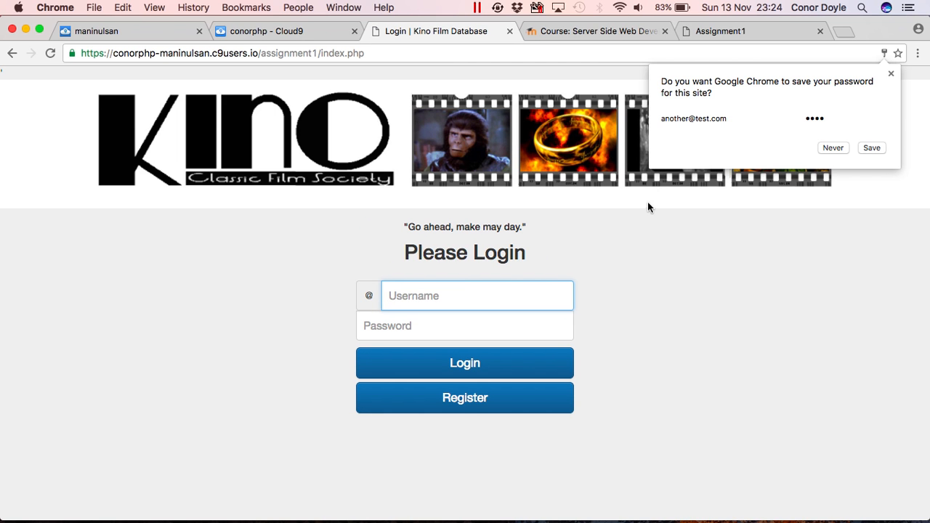
# Dismiss the save-password bubble and log in with the new username and its password to reach hub.php.
pyautogui.click(503, 292)
pyautogui.write('alex')
pyautogui.press('Tab')
pyautogui.write('1234')
pyautogui.click(502, 367)
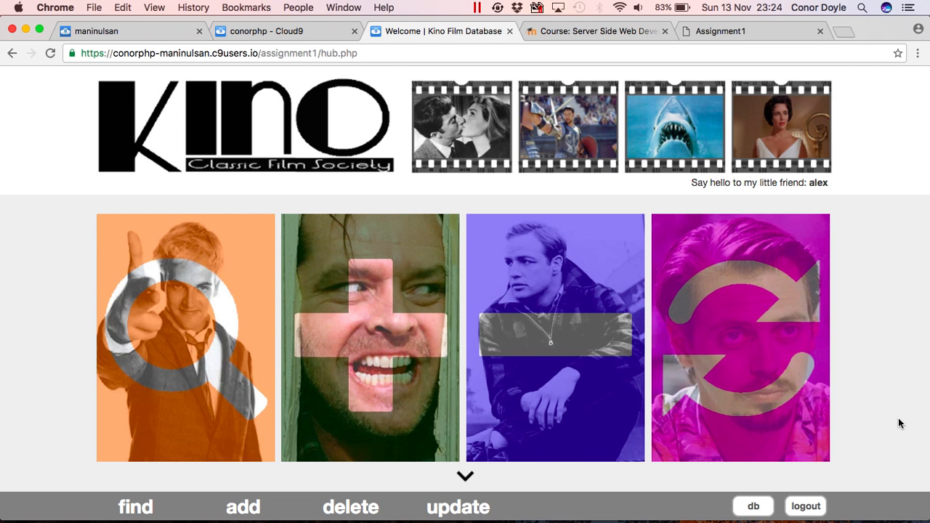
# Log out, log back in with the suggested username and its password, then select hub.php in the address.
pyautogui.click(806, 507)
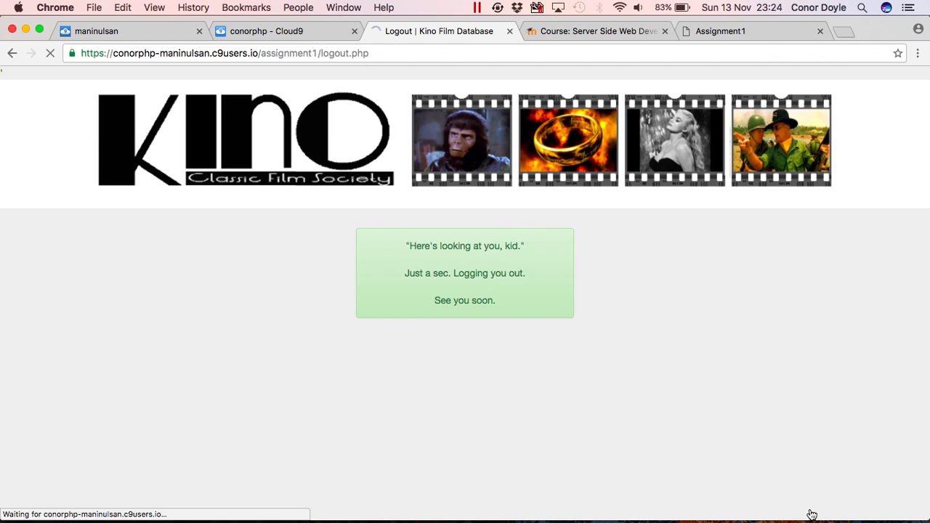
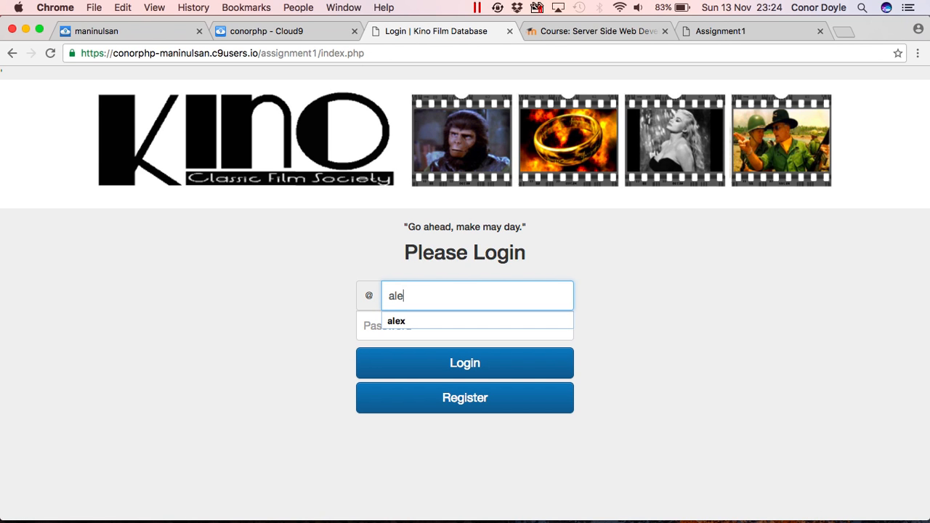
pyautogui.press('Down')
pyautogui.press('Return')
pyautogui.press('Tab')
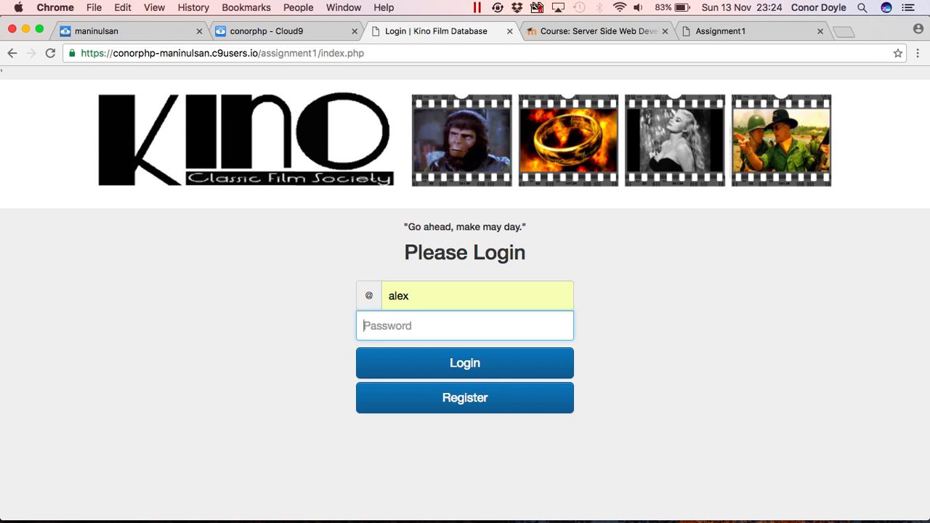
pyautogui.click(541, 363)
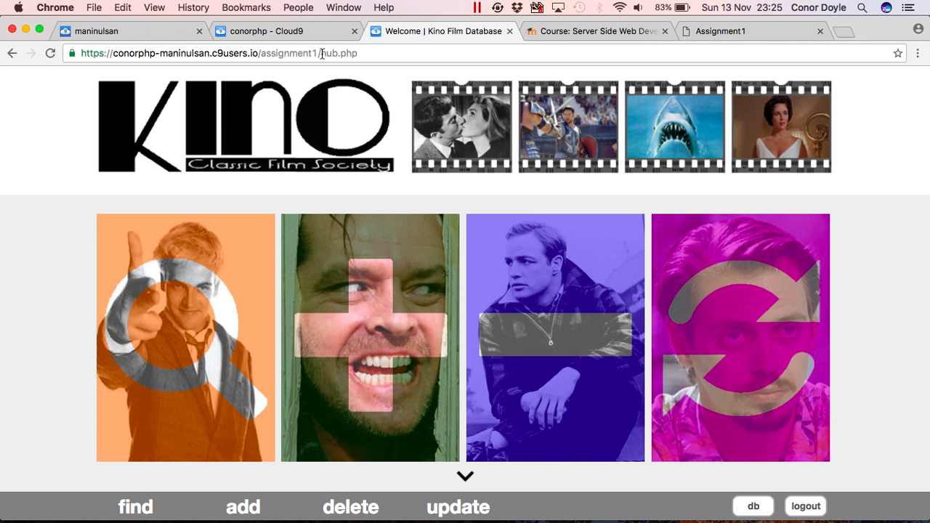
pyautogui.click(321, 53)
pyautogui.doubleClick(322, 53)
pyautogui.write('registration.')
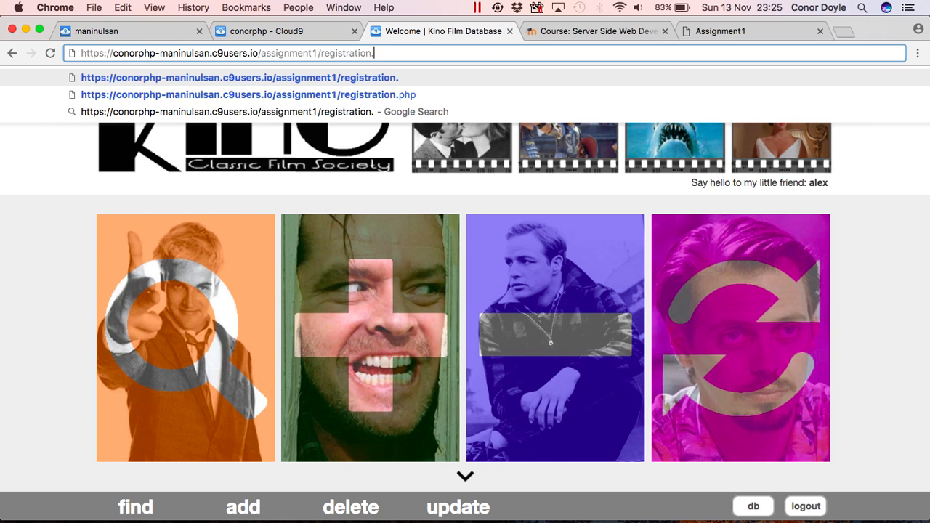
pyautogui.write('php')
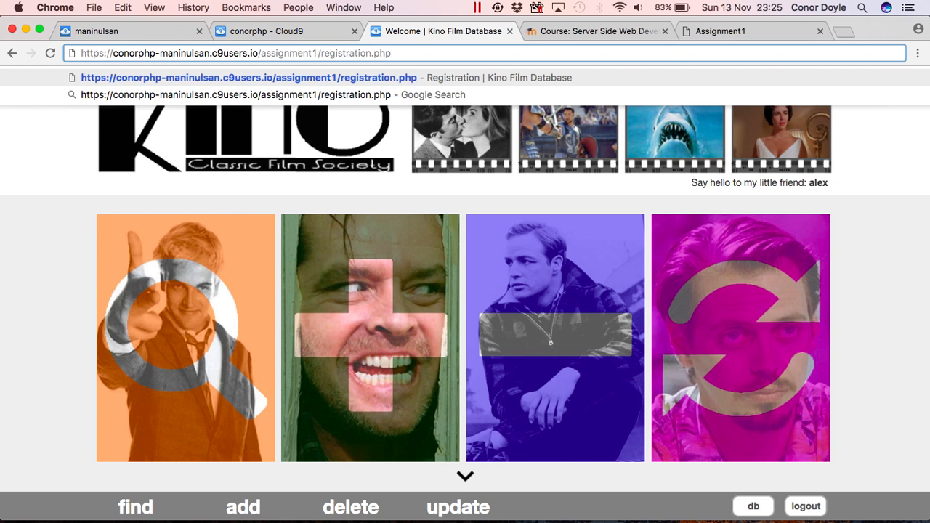
pyautogui.press('Return')
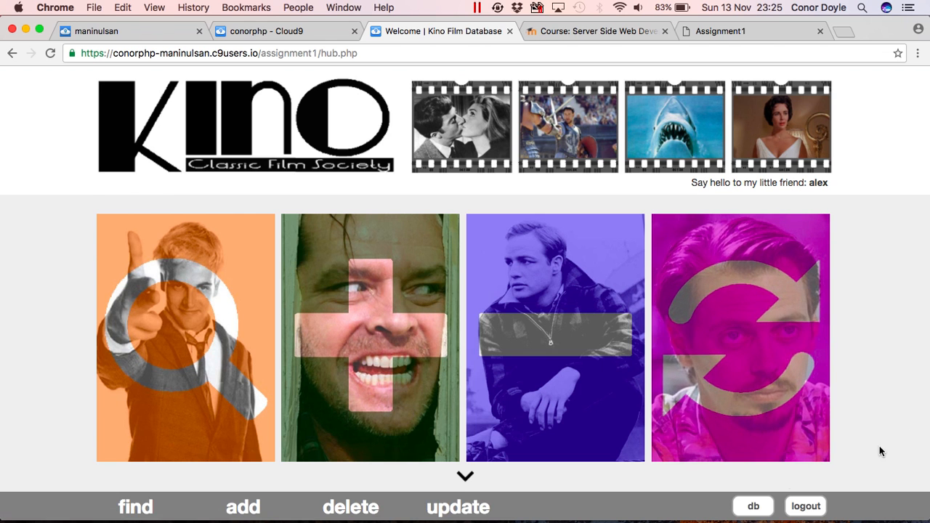
# Jump to the complete film database table and scroll through the records.
pyautogui.click(465, 480)
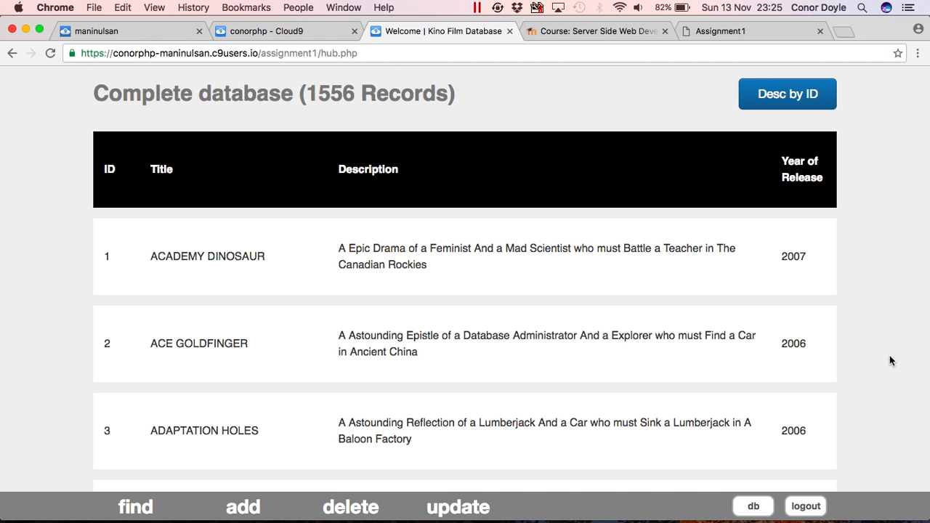
pyautogui.scroll(-10, 890, 361)
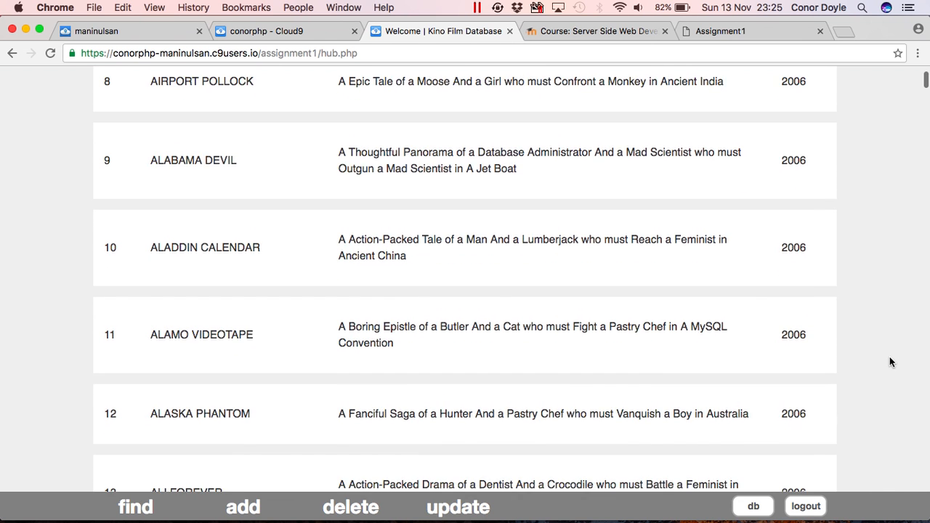
pyautogui.scroll(15, 889, 361)
pyautogui.scroll(-5, 889, 360)
pyautogui.scroll(-2, 890, 362)
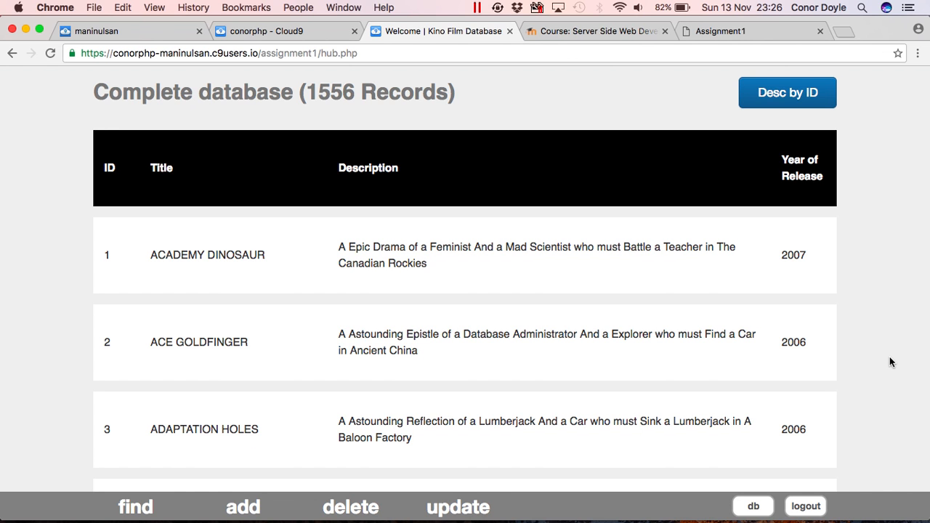
# Sort the films by descending ID to review the newest, then restore ascending ID order.
pyautogui.click(801, 99)
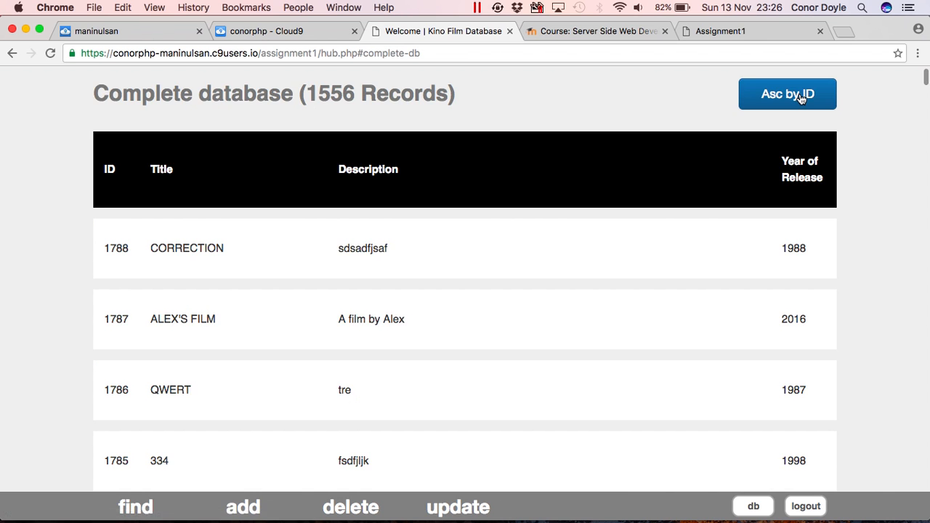
pyautogui.scroll(-5, 884, 229)
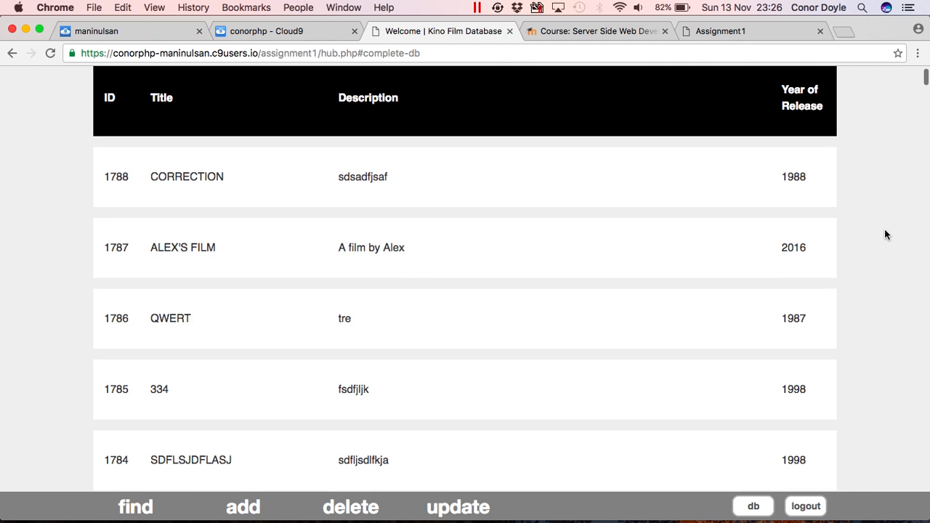
pyautogui.scroll(-2, 884, 228)
pyautogui.scroll(5, 885, 237)
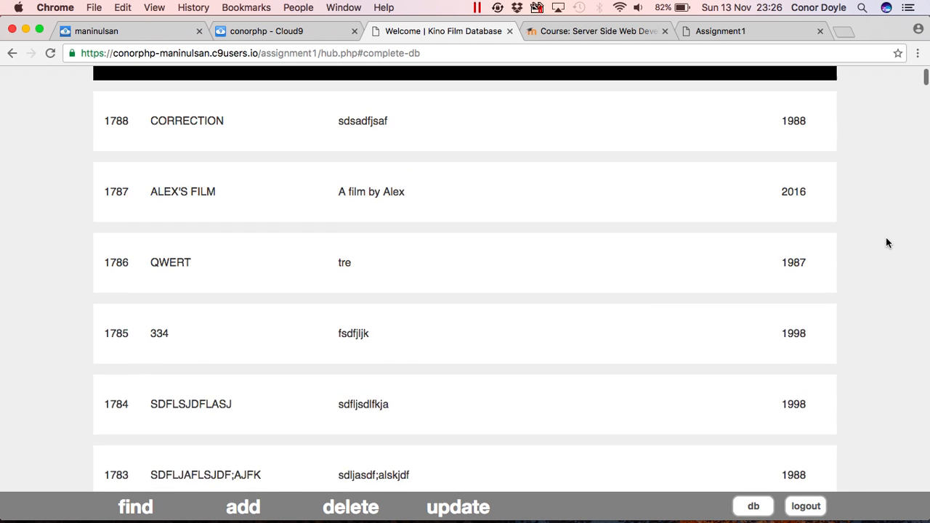
pyautogui.scroll(3, 886, 242)
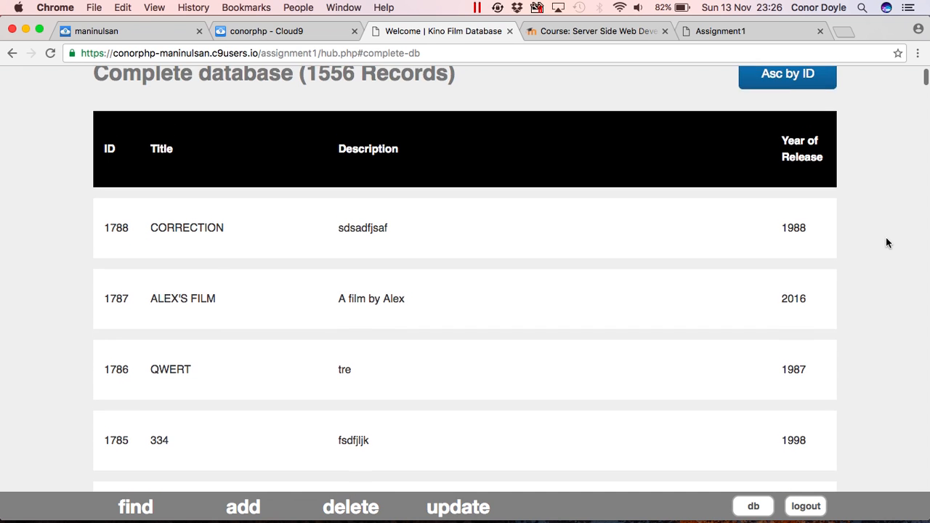
pyautogui.click(786, 94)
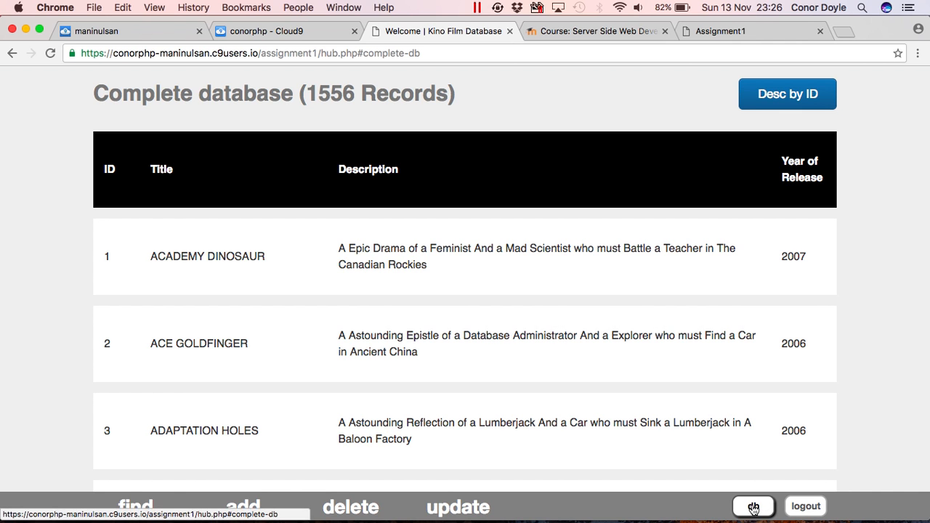
# Find ACADEMY DINOSAUR by exact title, then exact-search 'acdfdfdf' to get the no-match error.
pyautogui.click(139, 494)
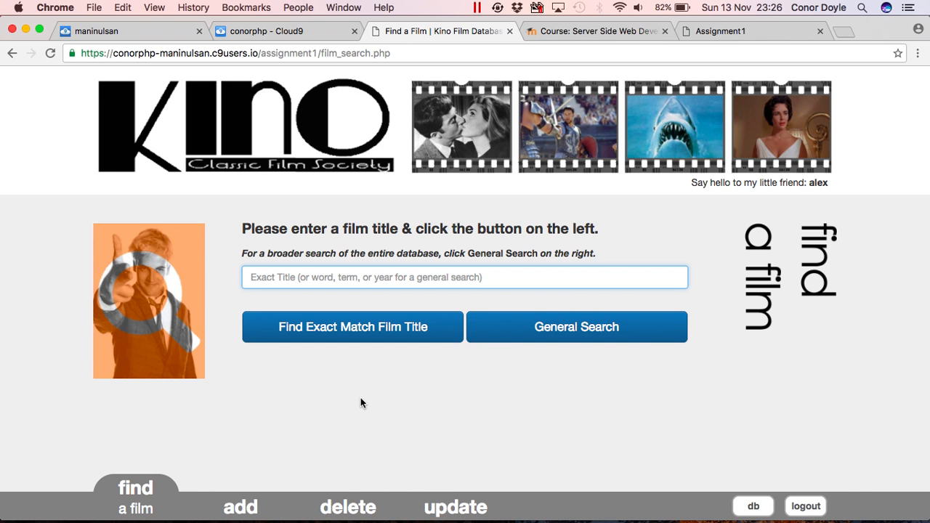
pyautogui.write('a')
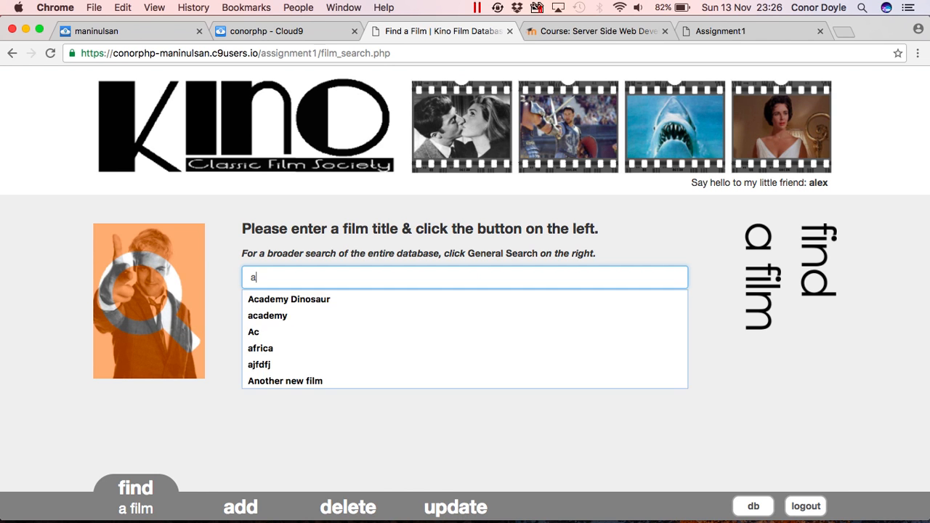
pyautogui.press('Down')
pyautogui.press('Return')
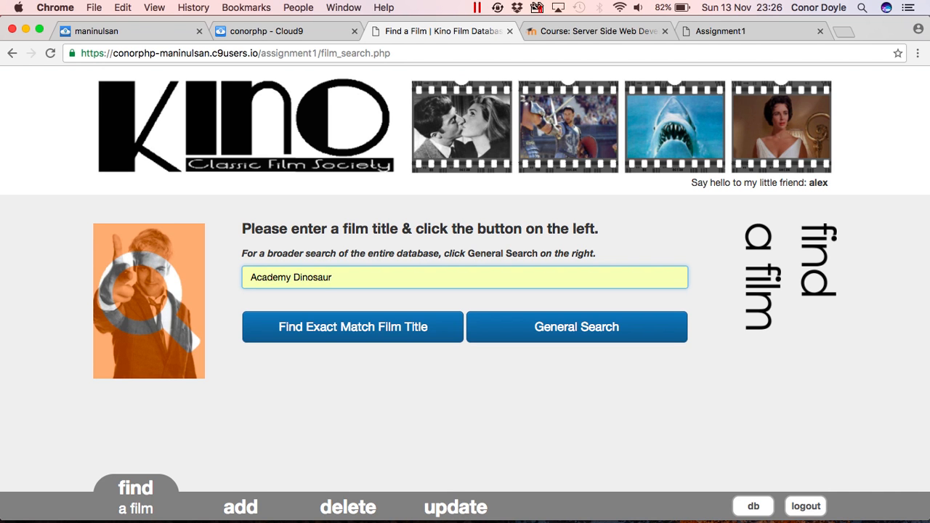
pyautogui.click(341, 331)
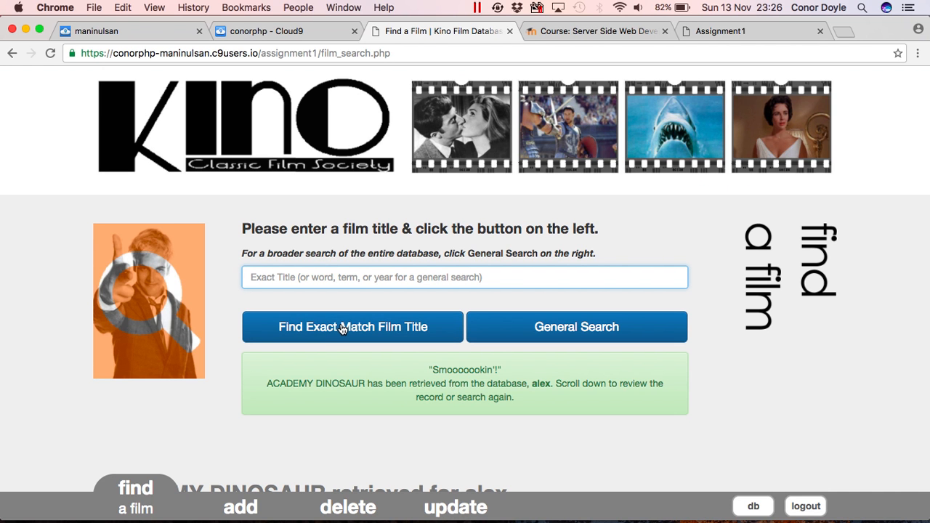
pyautogui.scroll(-3, 434, 395)
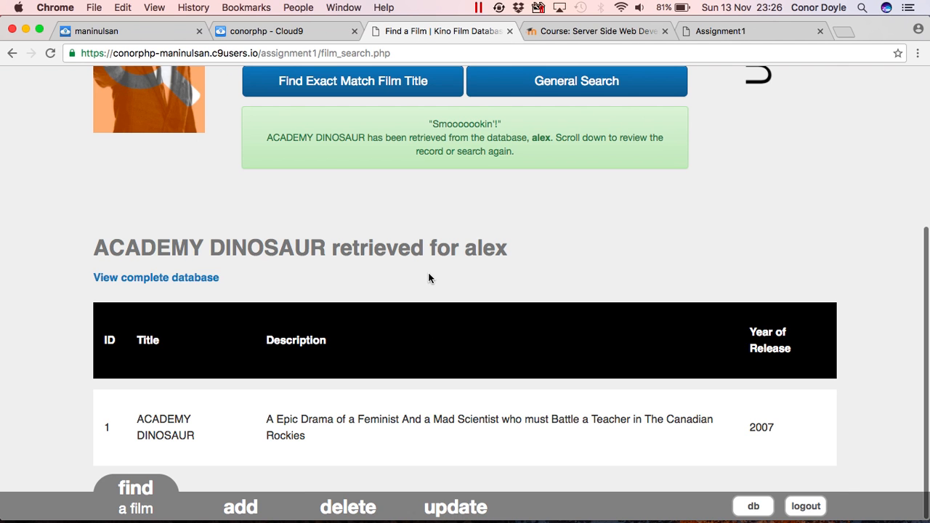
pyautogui.scroll(4, 427, 278)
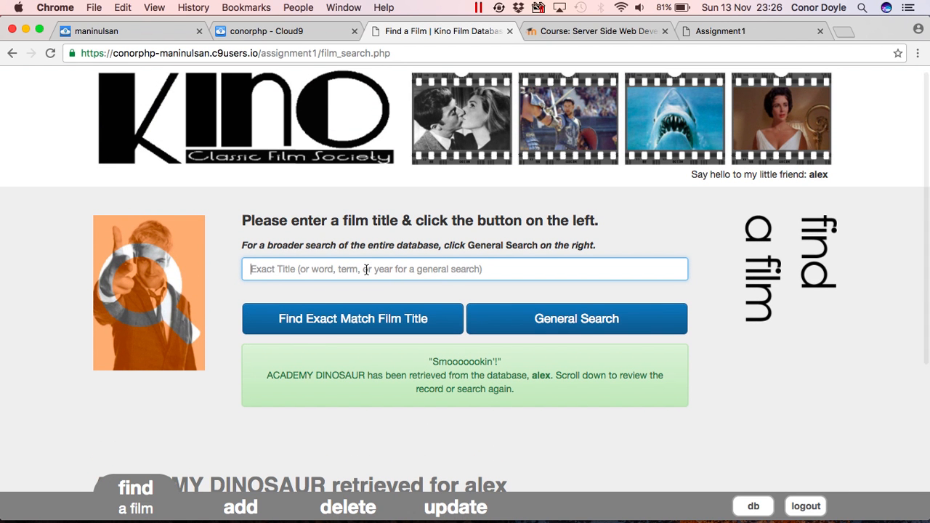
pyautogui.write('acdfdfdf')
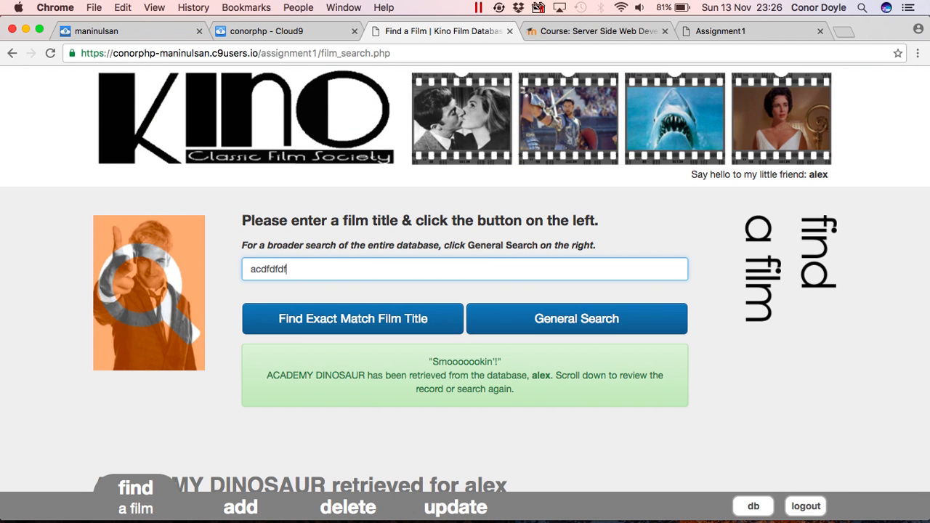
pyautogui.click(356, 320)
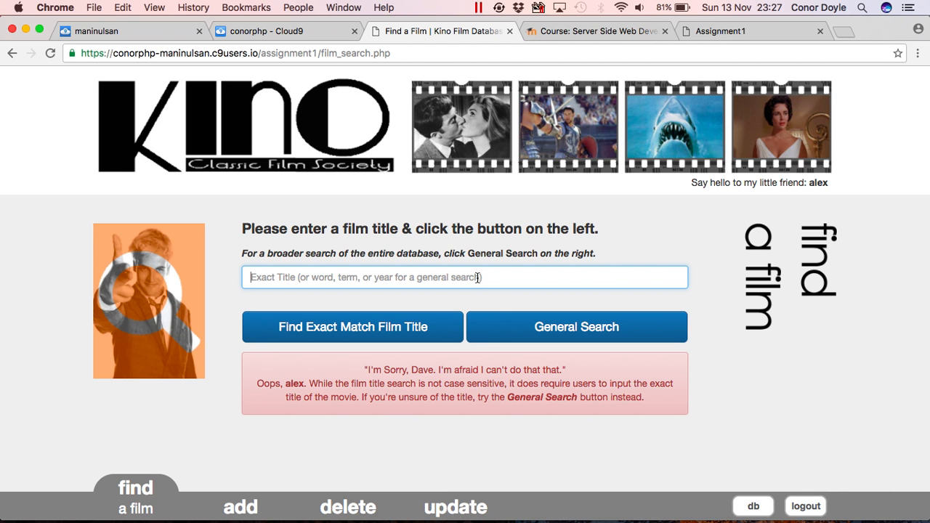
# Run a general search for 'bikini' and scroll through the 2 matching records.
pyautogui.write('bi')
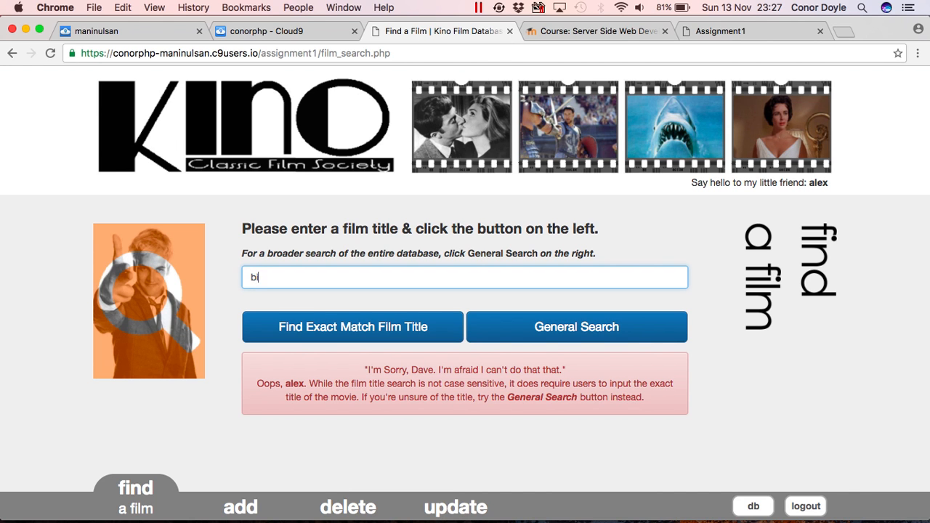
pyautogui.write('kini')
pyautogui.click(491, 329)
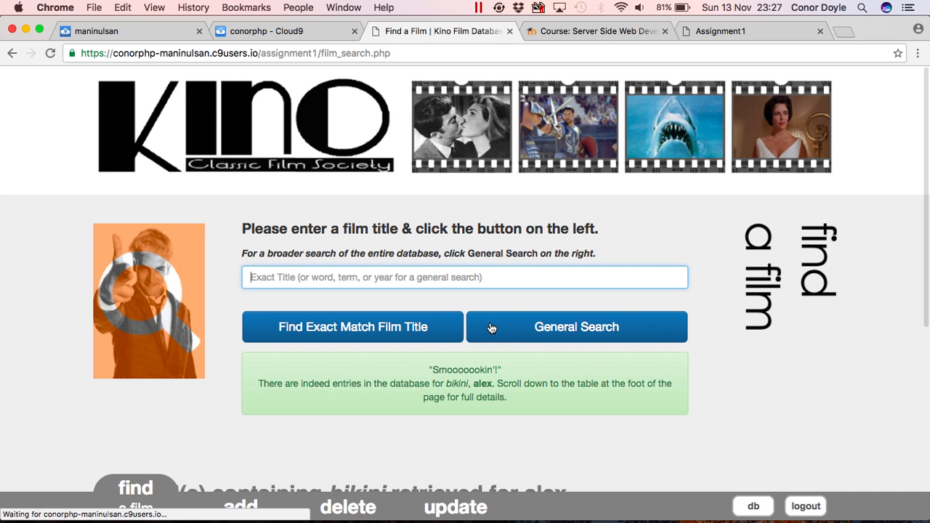
pyautogui.scroll(-8, 491, 328)
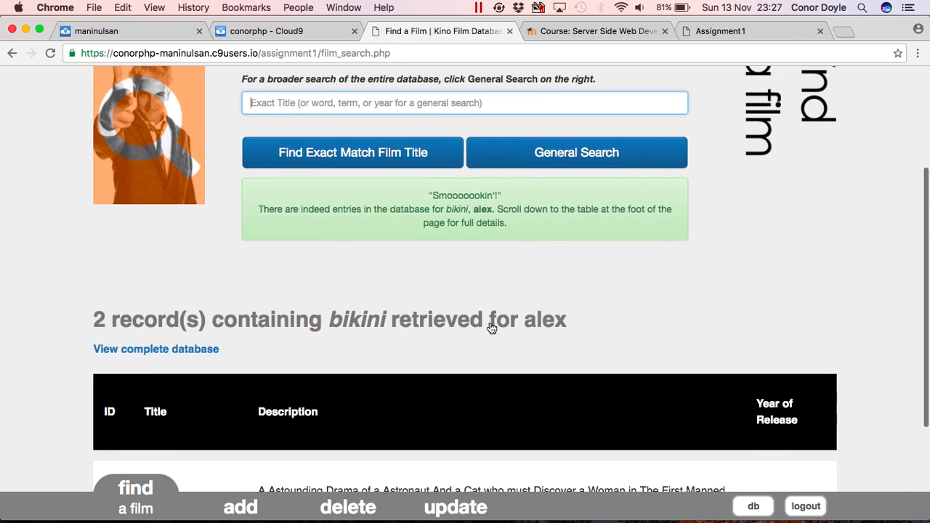
pyautogui.scroll(-2, 491, 329)
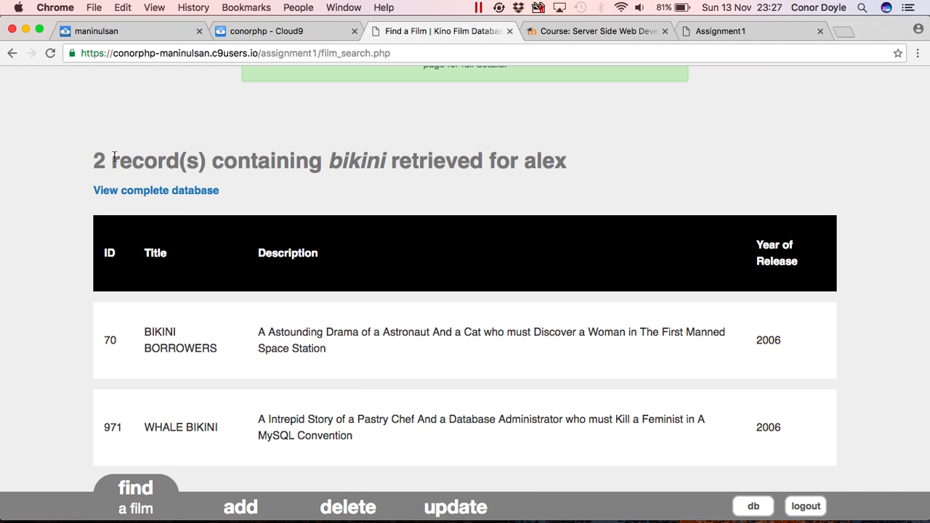
pyautogui.scroll(10, 288, 135)
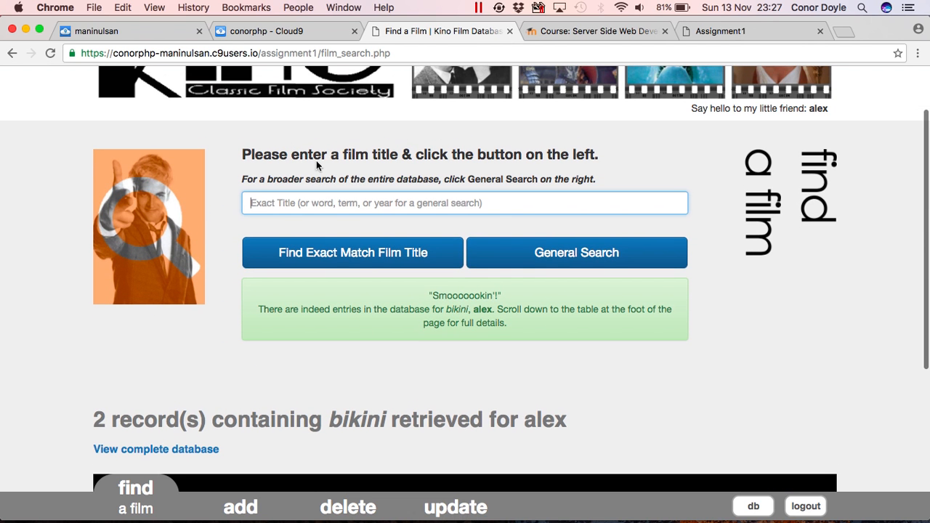
# Run a general search for 'africa' and review the 3 returned records.
pyautogui.write('afri')
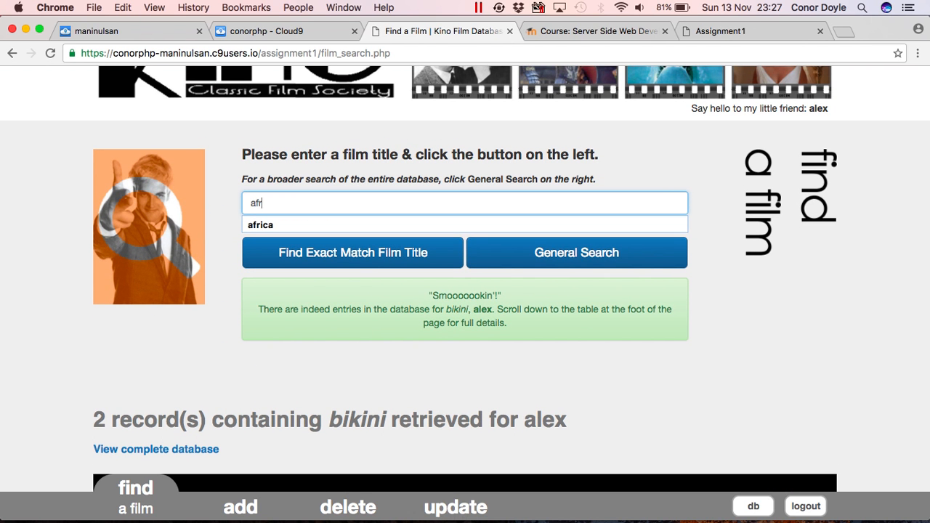
pyautogui.write('ca')
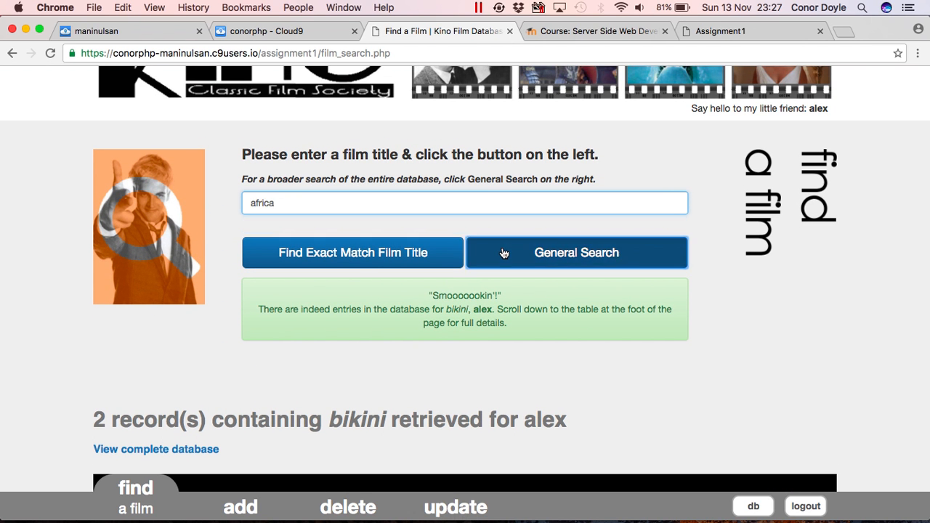
pyautogui.click(502, 252)
pyautogui.scroll(-3, 553, 359)
pyautogui.scroll(-2, 552, 359)
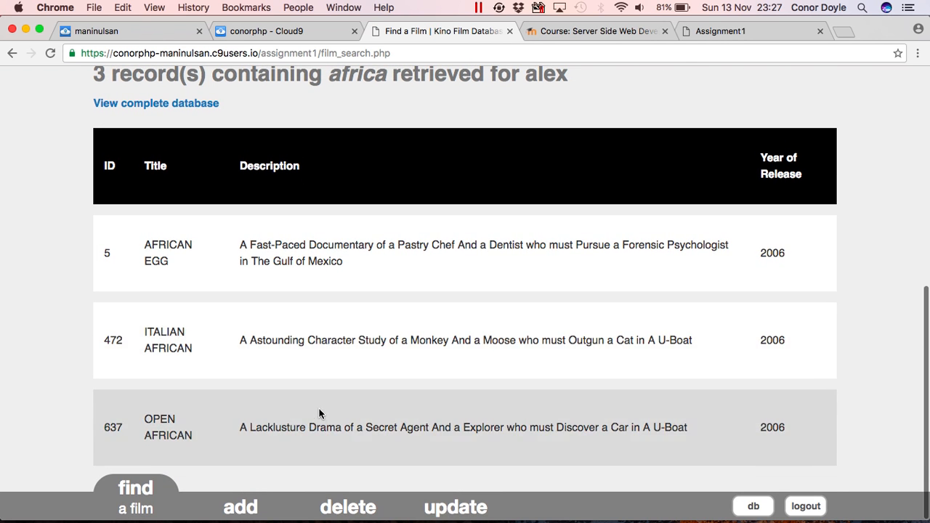
pyautogui.scroll(5, 296, 301)
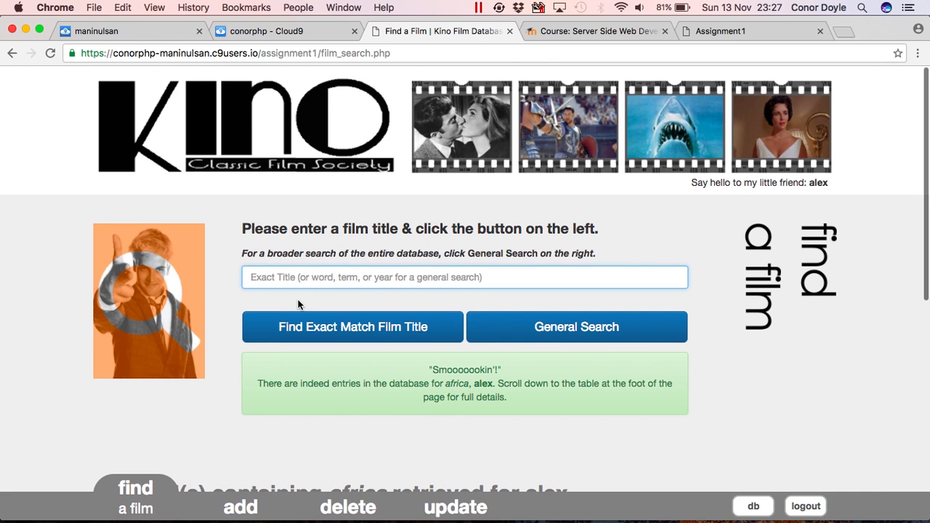
pyautogui.click(243, 502)
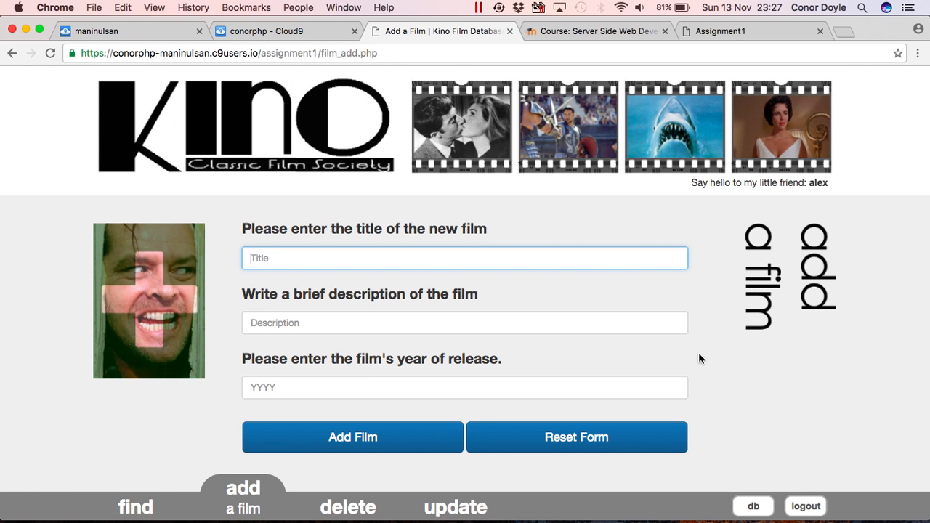
# Submit film 'afdasdfa' with junk year 'sdasdfsadf' and note the valid 1901–2016 year range.
pyautogui.write('afdasdfa')
pyautogui.press('Tab')
pyautogui.write('dsadfasfd')
pyautogui.press('Tab')
pyautogui.write('sdasdfsadf')
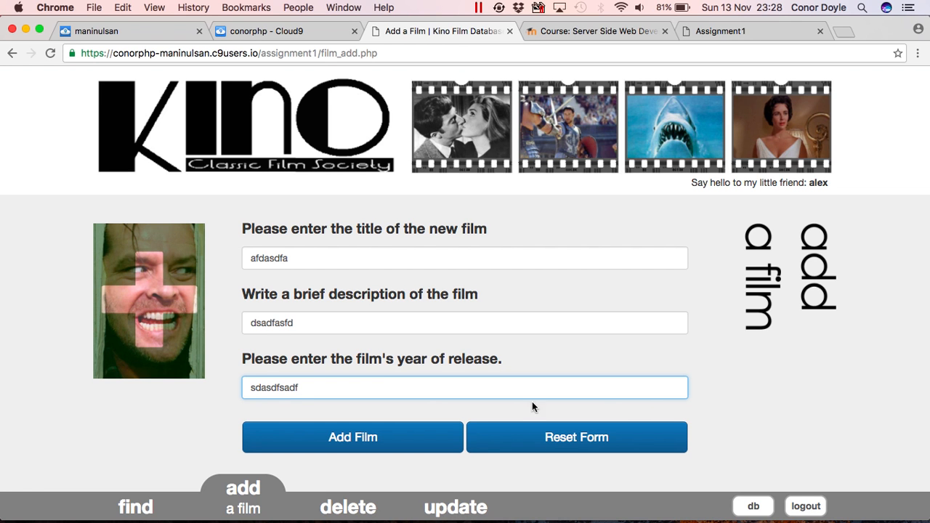
pyautogui.click(413, 442)
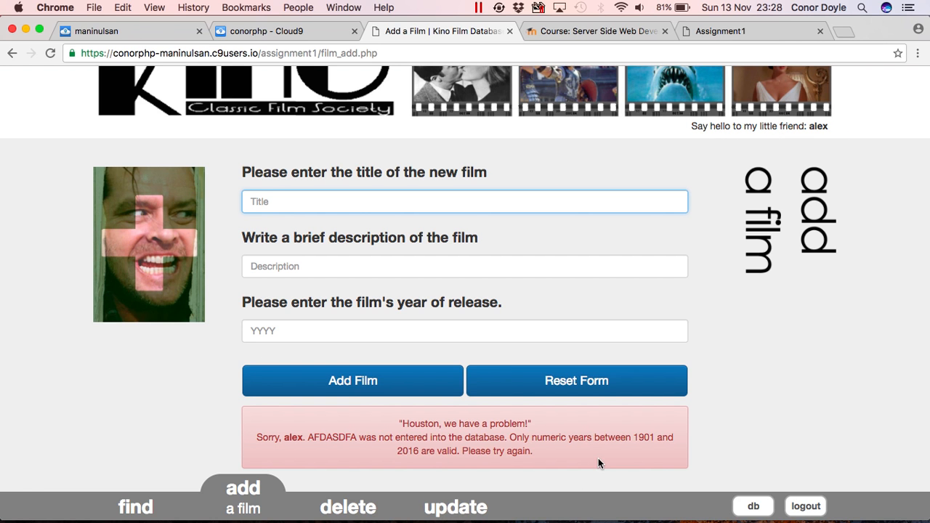
pyautogui.moveTo(633, 437); pyautogui.dragTo(420, 451)
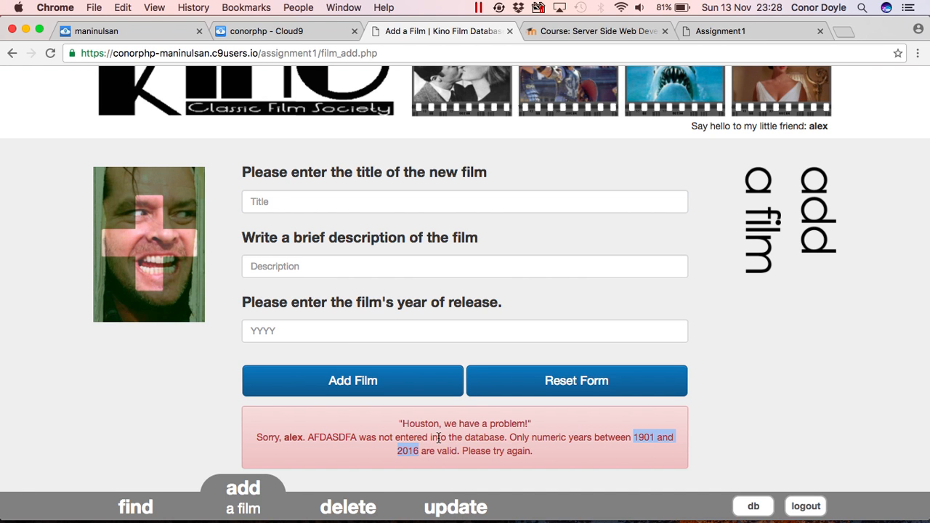
# Resubmit as 'sdsdf' with description 'sdaddf' and year 1, triggering the invalid-year rejection.
pyautogui.click(279, 203)
pyautogui.write('sdsdf')
pyautogui.press('Tab')
pyautogui.write('sdaddf')
pyautogui.press('Tab')
pyautogui.write('1')
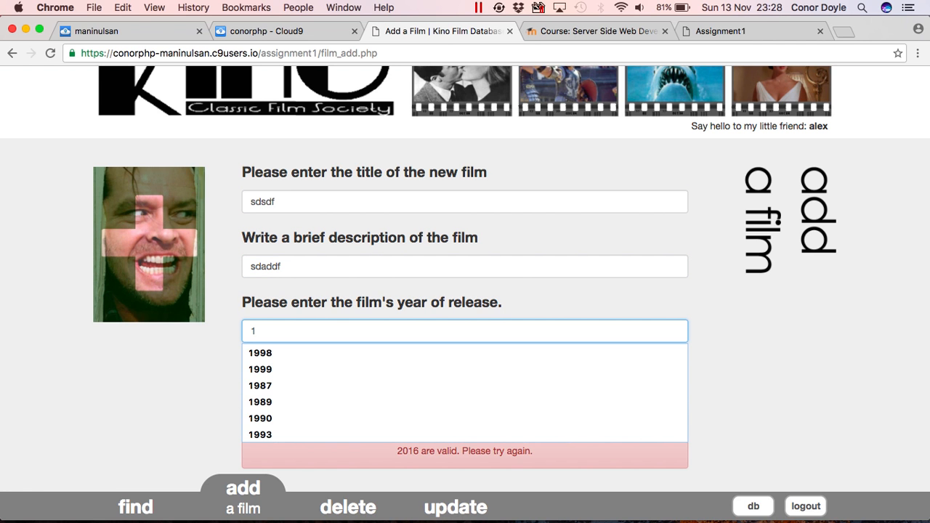
pyautogui.press('Escape')
pyautogui.click(280, 382)
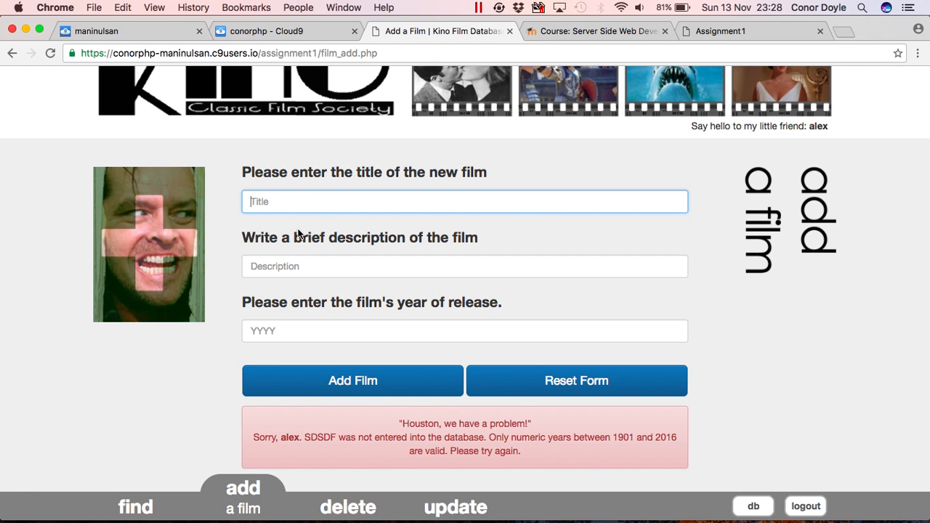
pyautogui.write('Alex')
# Submit Academy Dinosaur as a new film with description 'dsdfas' and year 2013.
pyautogui.press('BackSpace')
pyautogui.press('BackSpace')
pyautogui.press('BackSpace')
pyautogui.press('BackSpace')
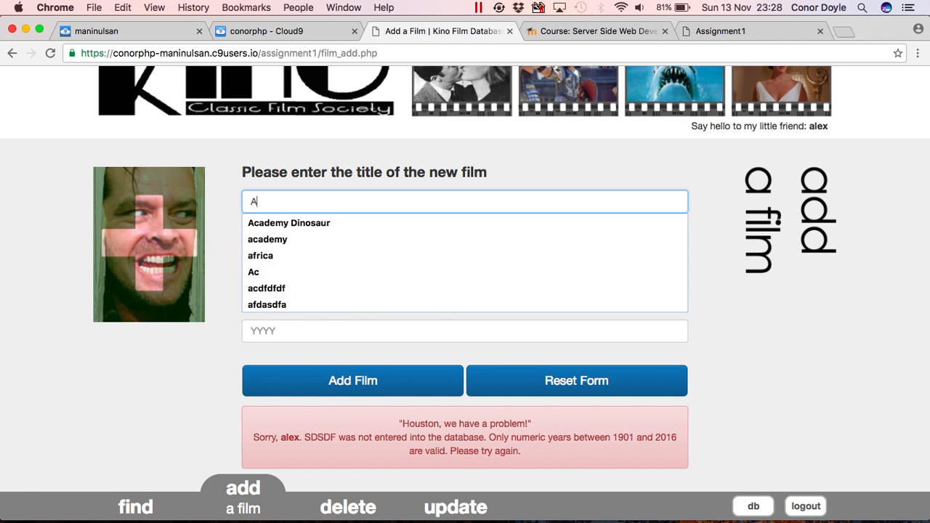
pyautogui.write('A')
pyautogui.press('Down')
pyautogui.press('Tab')
pyautogui.write('dsdfas')
pyautogui.press('Tab')
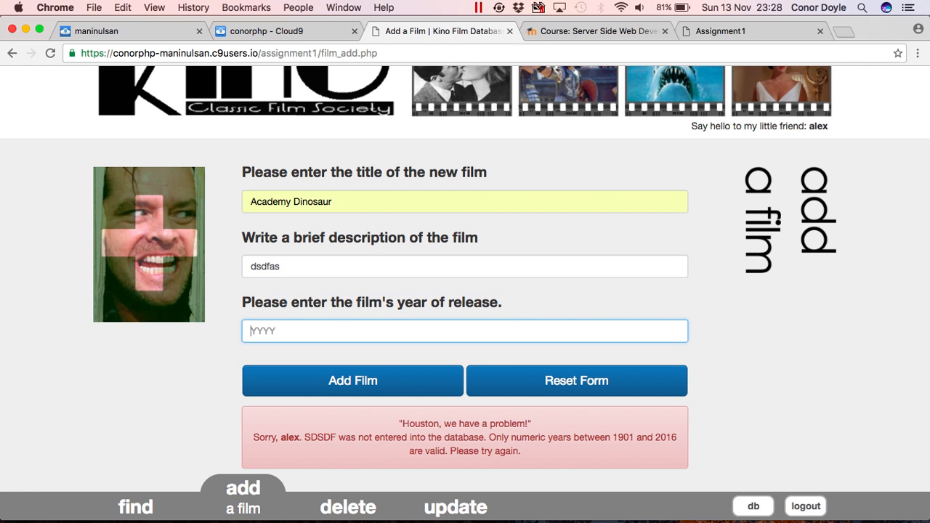
pyautogui.write('2016')
pyautogui.press('BackSpace')
pyautogui.press('BackSpace')
pyautogui.write('1')
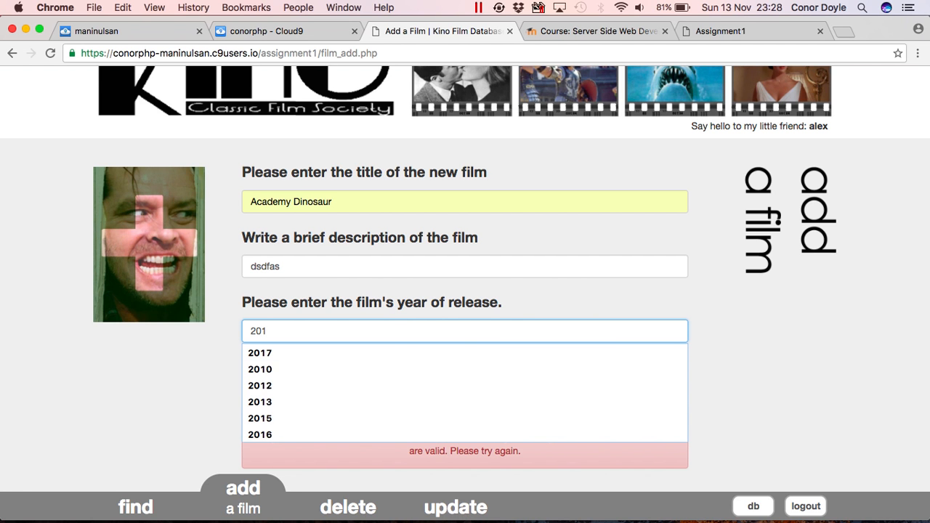
pyautogui.write('7')
pyautogui.press('BackSpace')
pyautogui.write('3')
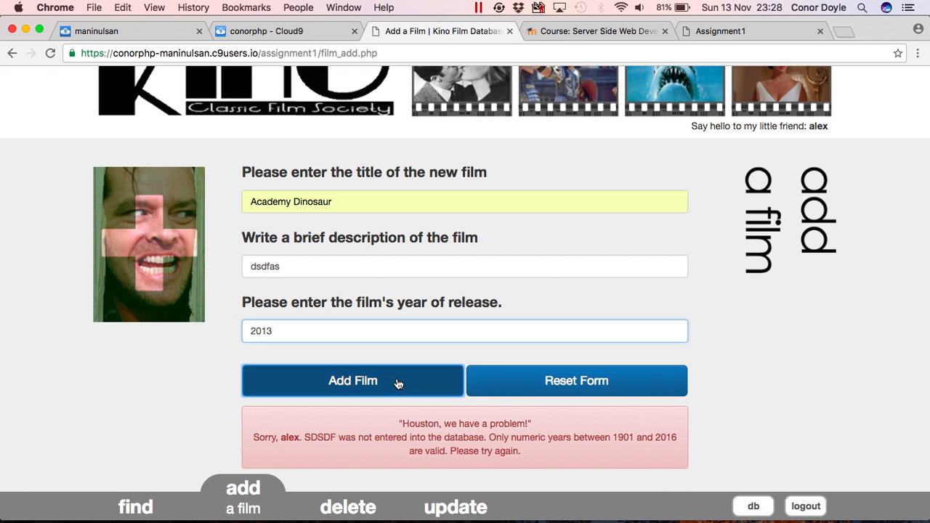
pyautogui.click(399, 385)
# Scroll through the duplicate rejection to the existing 2007 ACADEMY DINOSAUR record.
pyautogui.scroll(-5, 399, 384)
pyautogui.scroll(1, 398, 385)
pyautogui.scroll(-2, 398, 384)
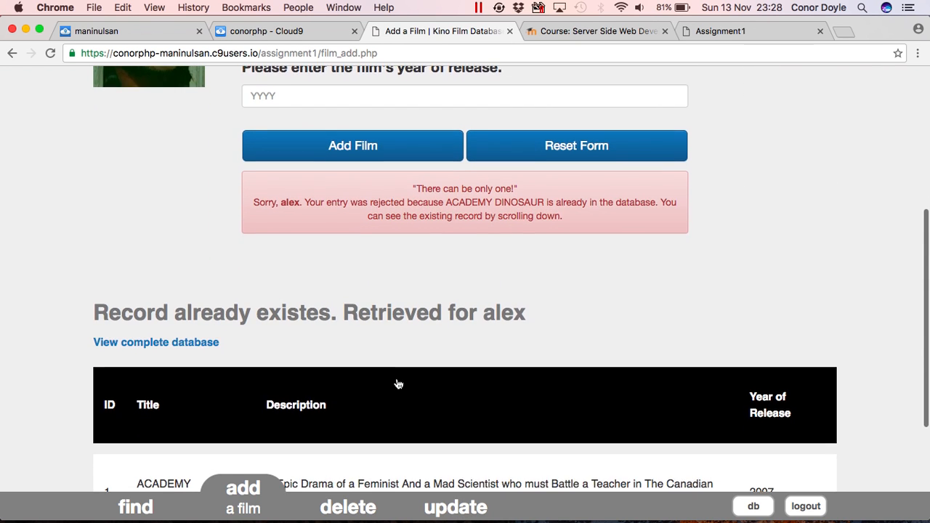
pyautogui.moveTo(307, 298); pyautogui.dragTo(317, 300)
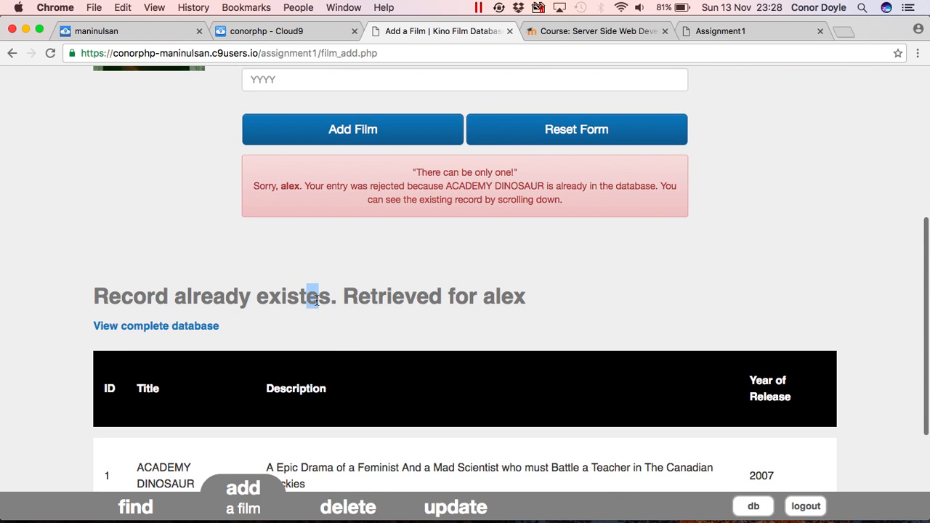
pyautogui.scroll(-2, 320, 314)
pyautogui.scroll(-1, 320, 314)
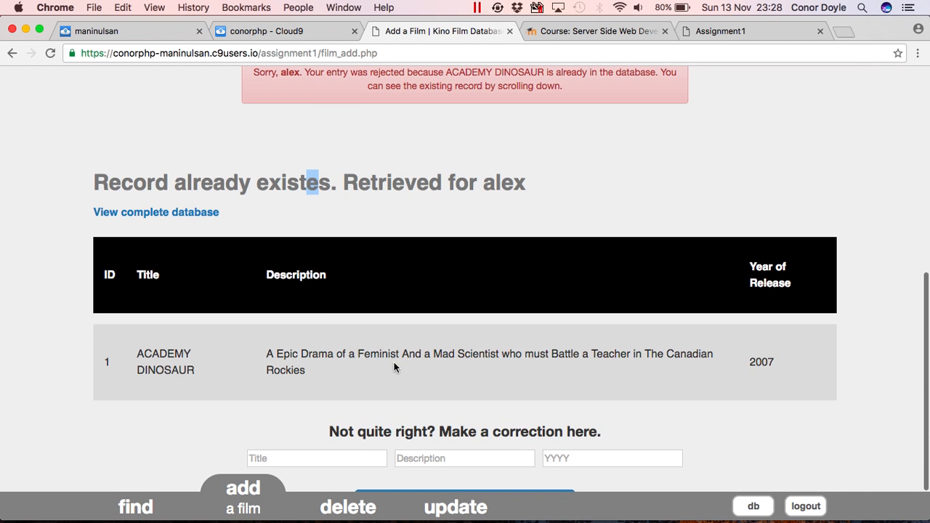
pyautogui.scroll(10, 455, 261)
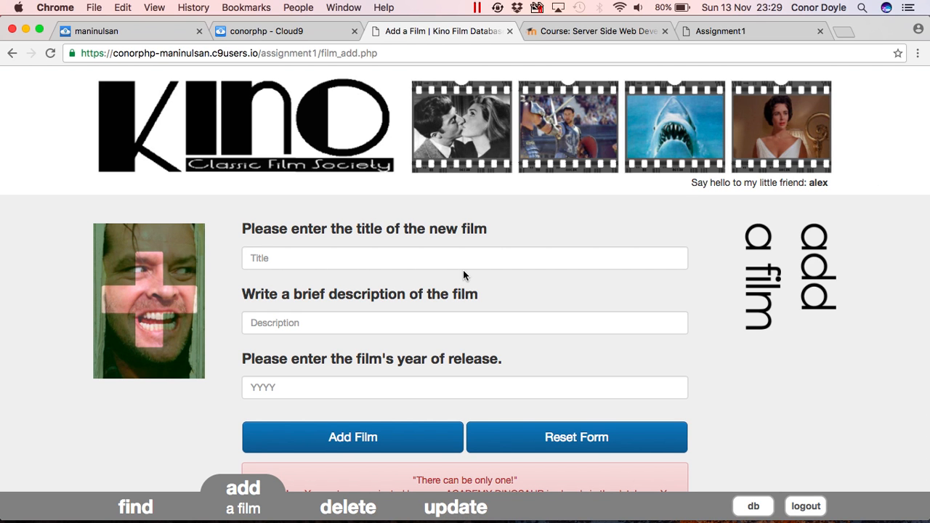
# Confirm the complete database listing totals 1556 records, then head back to the add-a-film form.
pyautogui.click(446, 258)
pyautogui.write('Ale')
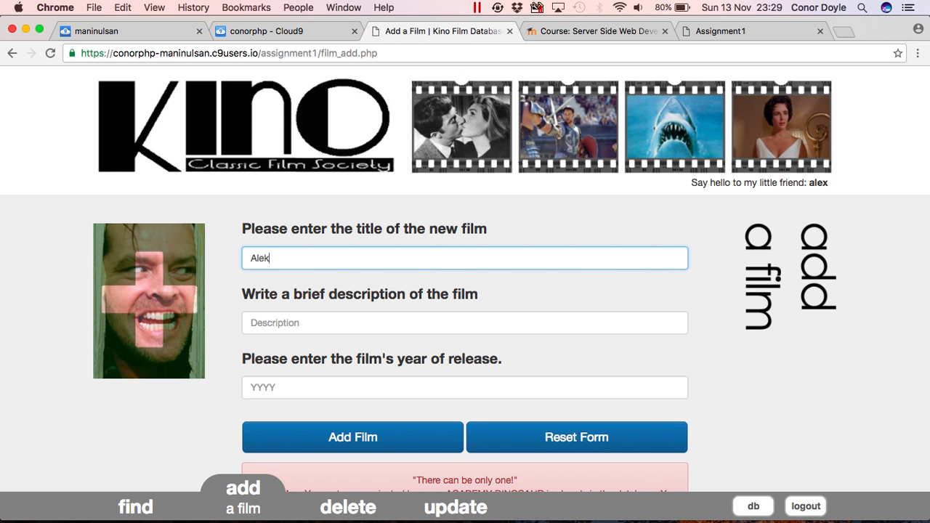
pyautogui.write('k')
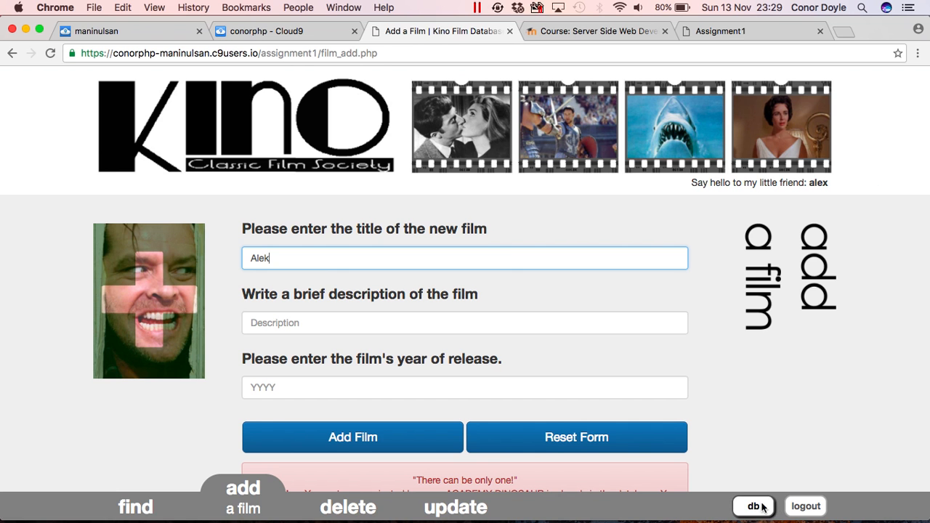
pyautogui.click(754, 507)
pyautogui.scroll(-2, 676, 366)
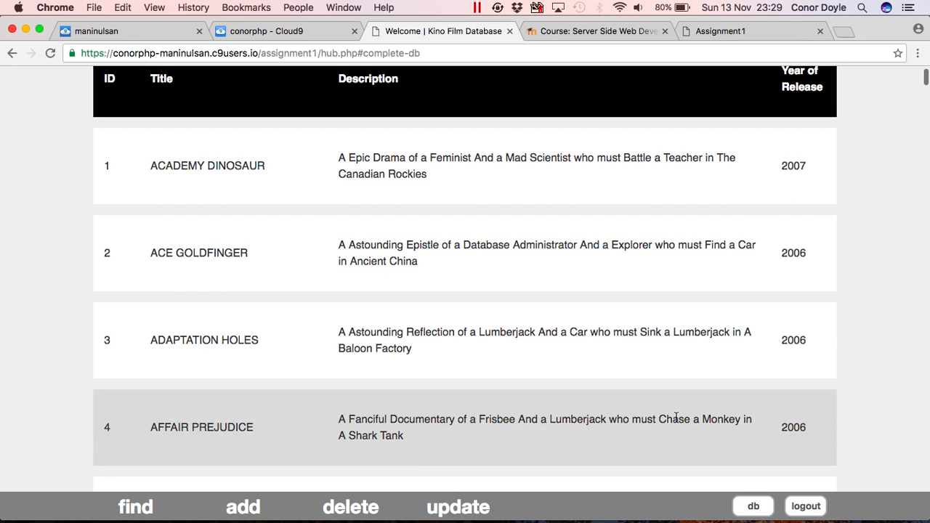
pyautogui.scroll(2, 676, 418)
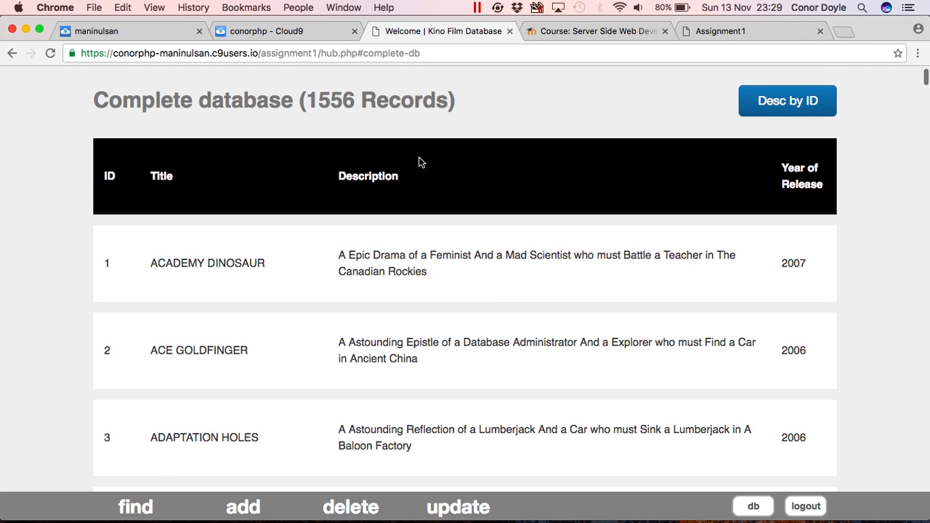
pyautogui.moveTo(307, 99); pyautogui.dragTo(355, 103)
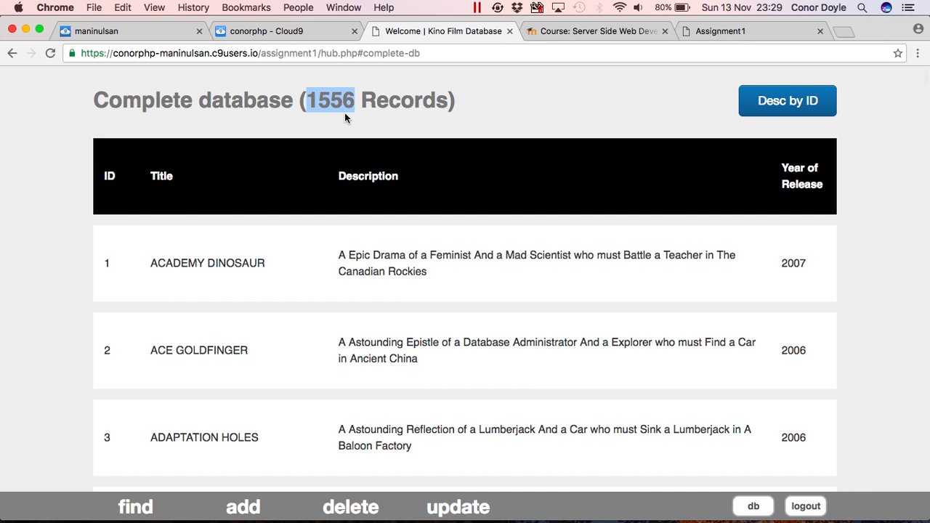
pyautogui.click(247, 507)
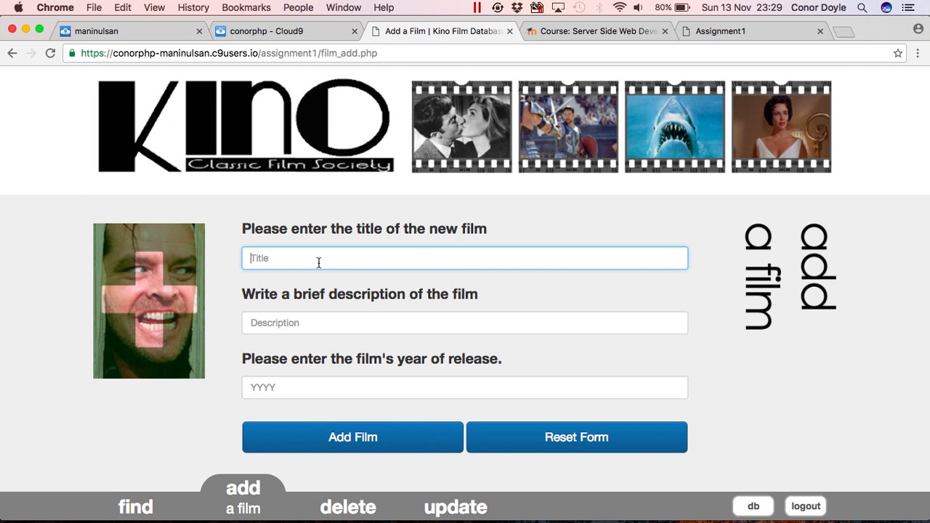
# Add film 'Alex's Movie' with description 'A movie about Alek' and year 2001, creating record 1789.
pyautogui.write('A')
pyautogui.press('BackSpace')
pyautogui.write("Alex's")
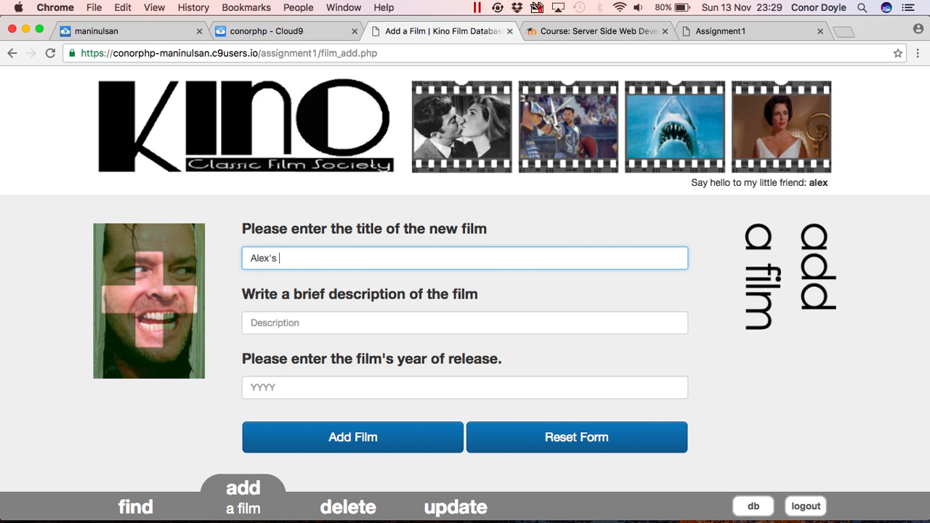
pyautogui.write(' Movie')
pyautogui.press('Tab')
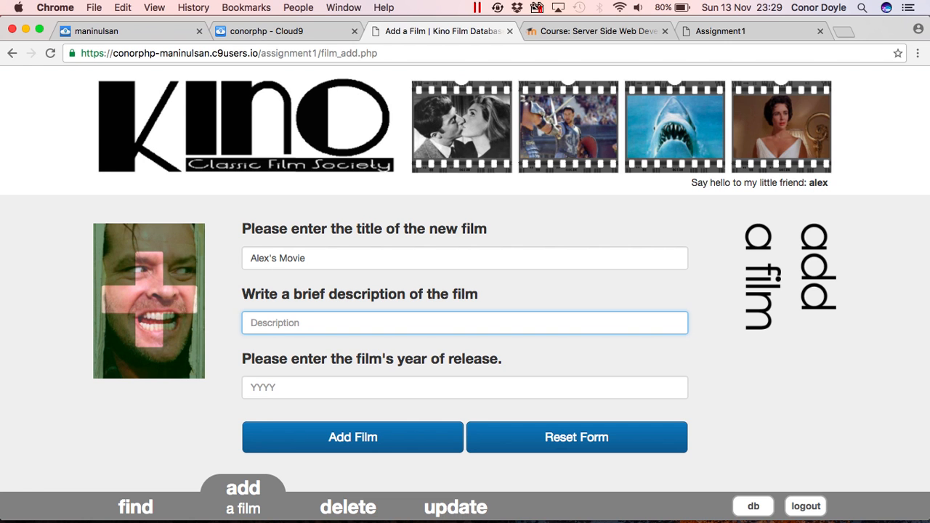
pyautogui.write('A movie about Alek')
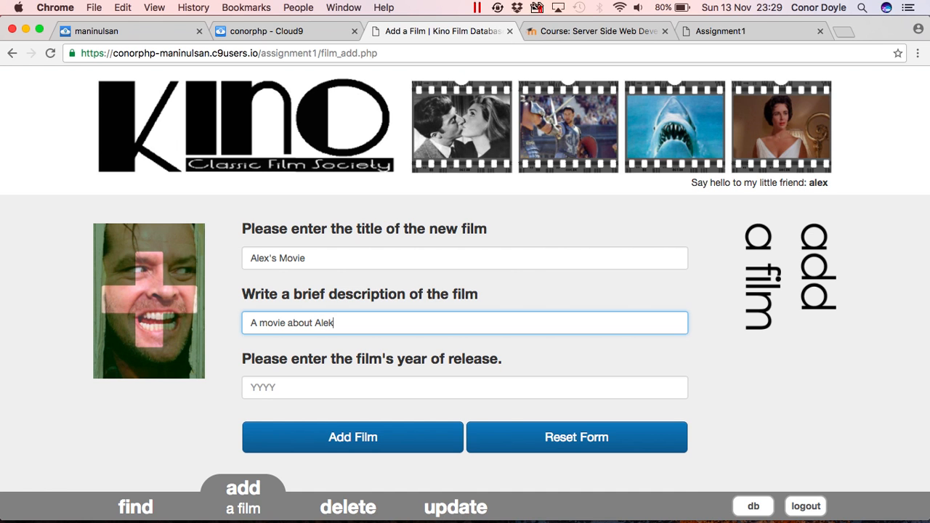
pyautogui.press('Tab')
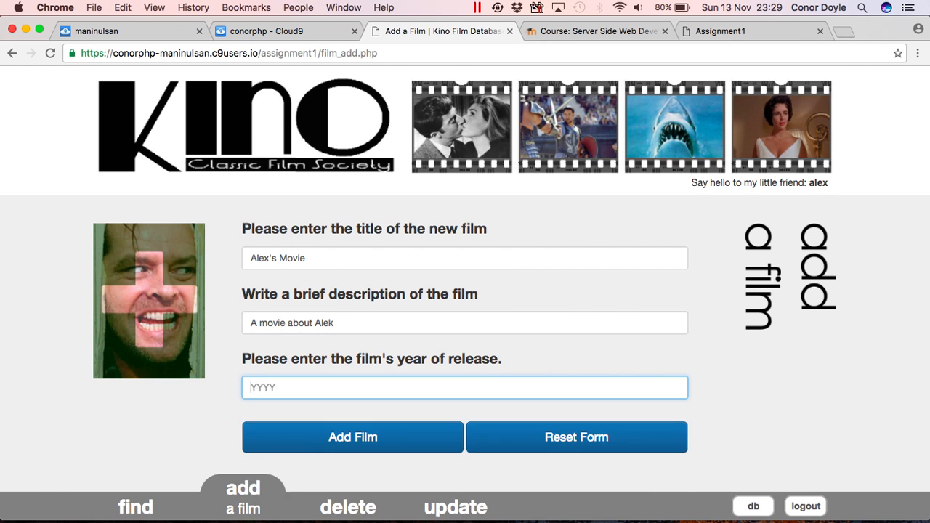
pyautogui.write('2001')
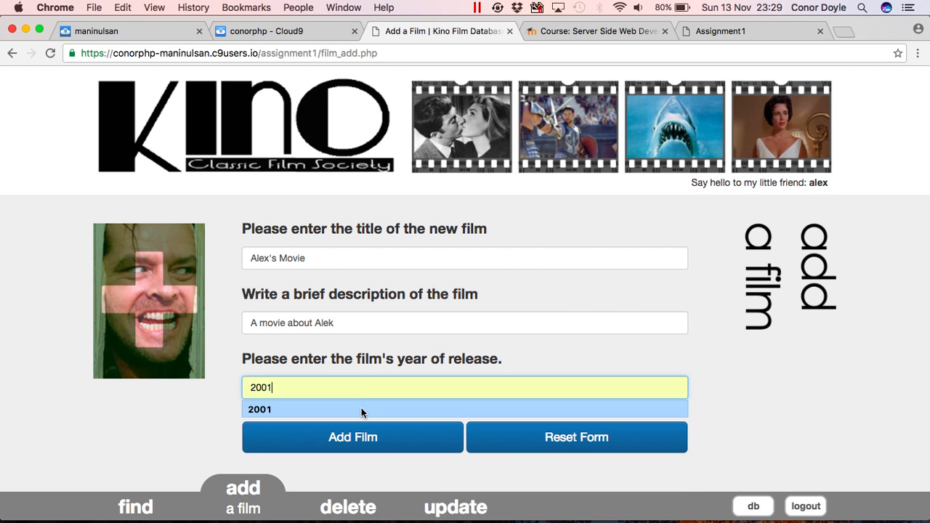
pyautogui.click(367, 439)
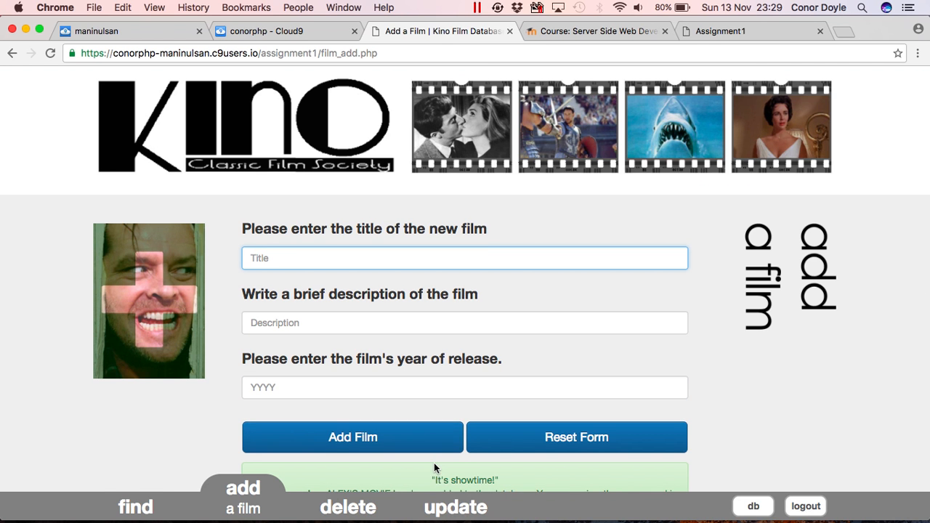
pyautogui.scroll(-3, 434, 463)
pyautogui.scroll(-3, 434, 462)
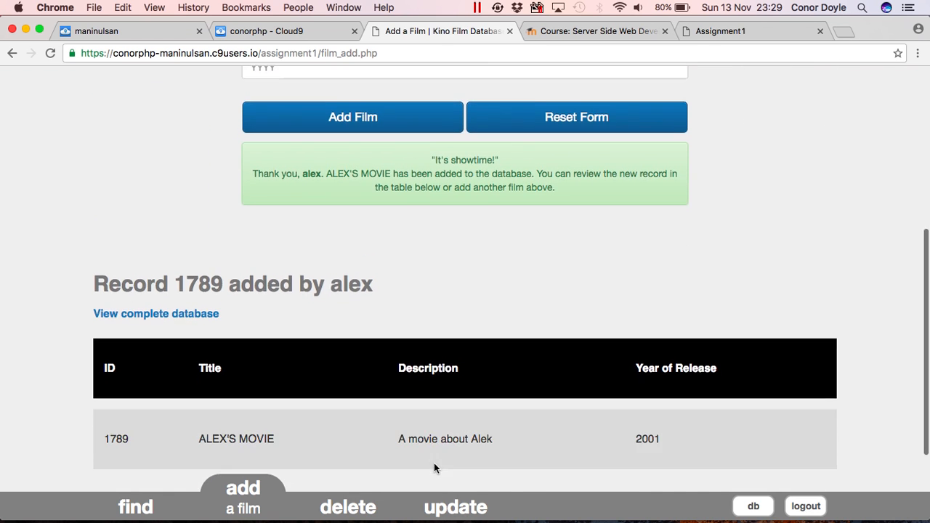
pyautogui.scroll(-1, 434, 463)
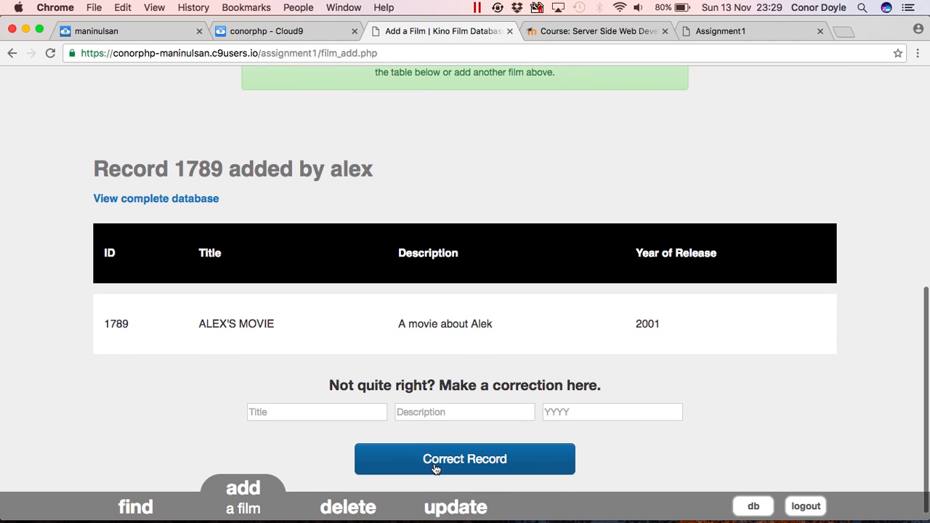
# Change record 1789's description to 'Alex' in the correction form.
pyautogui.moveTo(178, 170); pyautogui.dragTo(215, 174)
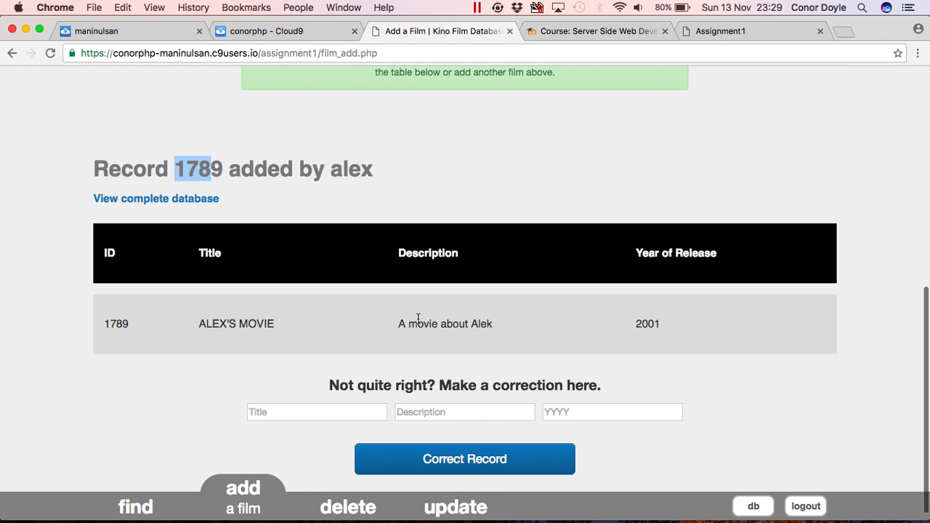
pyautogui.click(407, 413)
pyautogui.write('Alex')
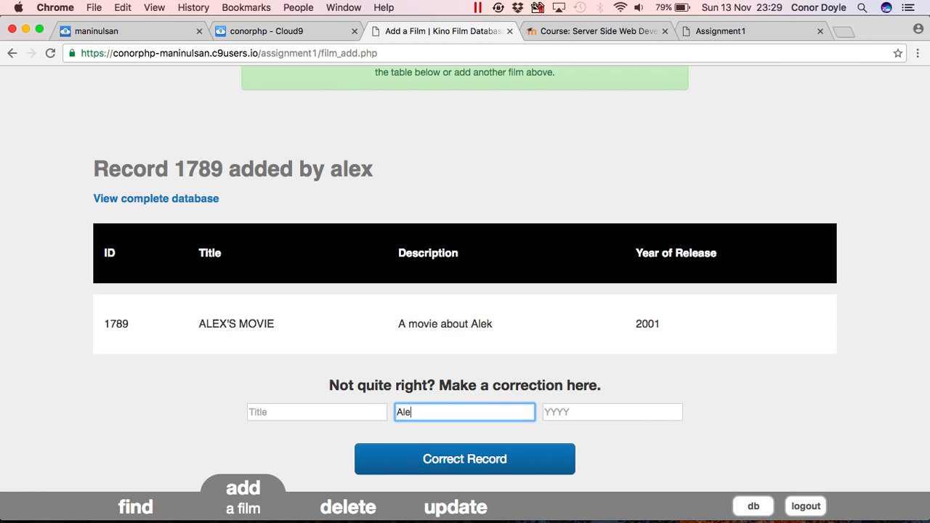
pyautogui.click(448, 460)
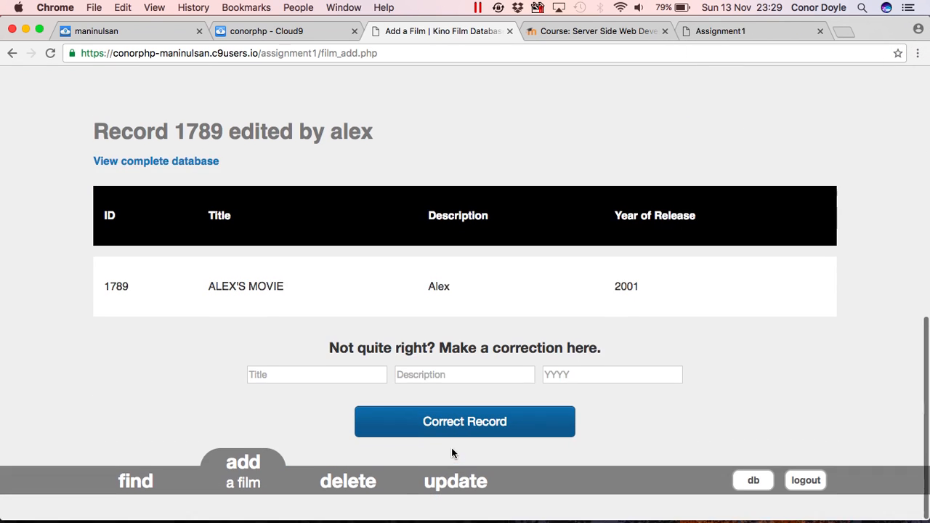
# Correct record 1789's year to 2000, then open the complete database listing.
pyautogui.scroll(1, 452, 443)
pyautogui.click(577, 401)
pyautogui.write('2000')
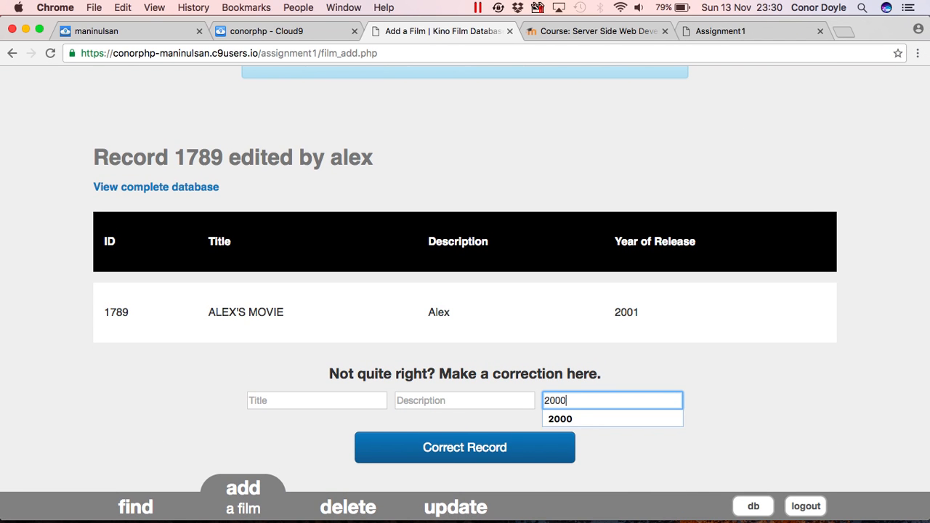
pyautogui.click(543, 447)
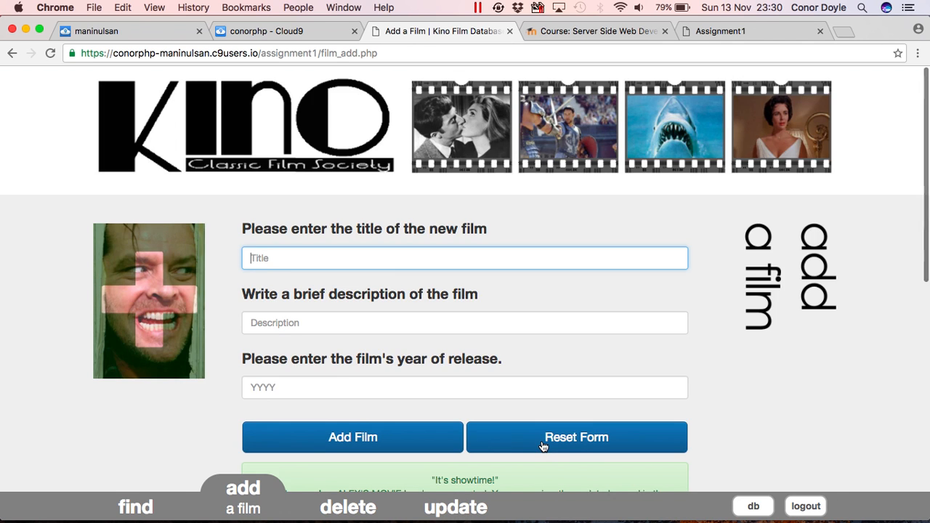
pyautogui.scroll(-3, 543, 447)
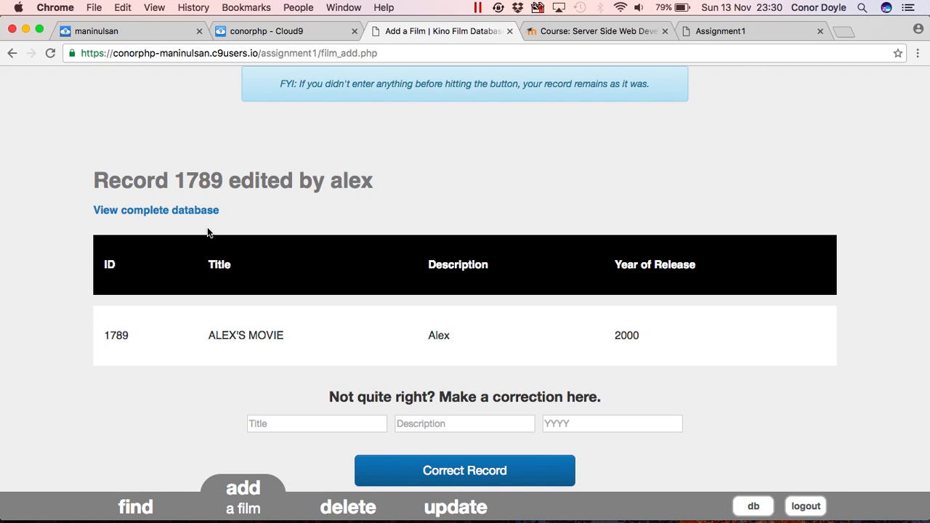
pyautogui.click(200, 212)
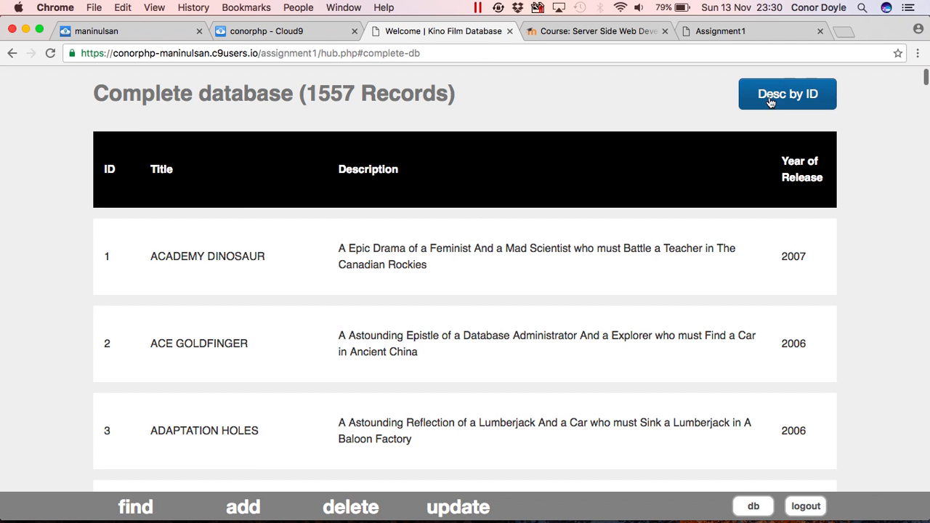
# Sort the complete listing by descending ID and highlight the 1557 record count.
pyautogui.click(774, 100)
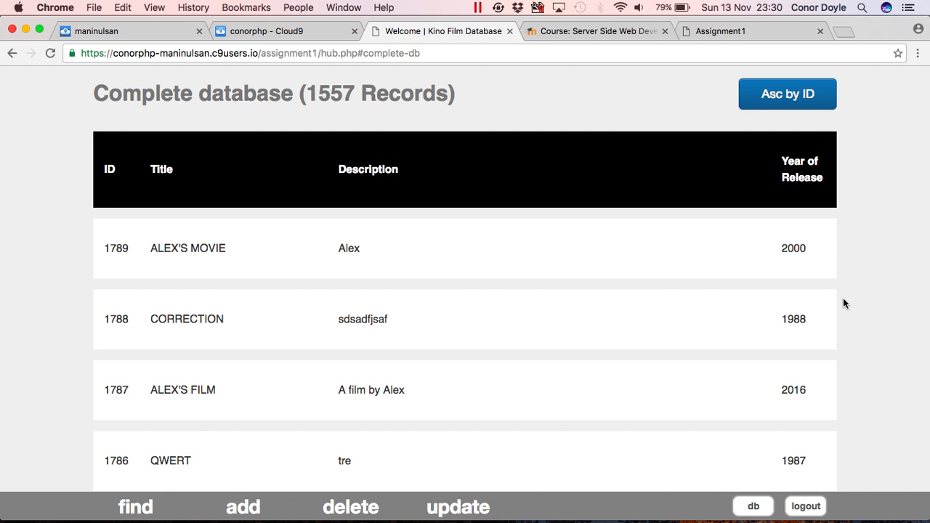
pyautogui.scroll(-1, 864, 340)
pyautogui.scroll(1, 864, 340)
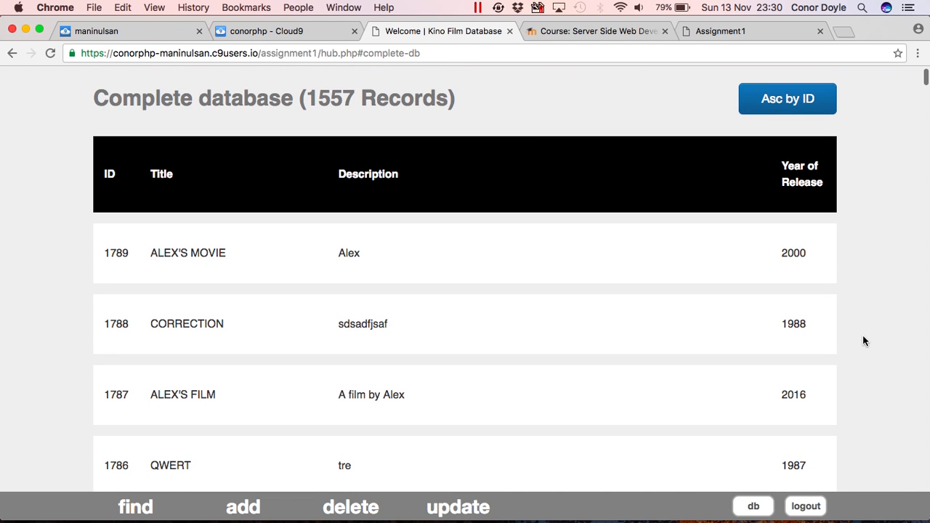
pyautogui.moveTo(345, 94); pyautogui.dragTo(351, 98)
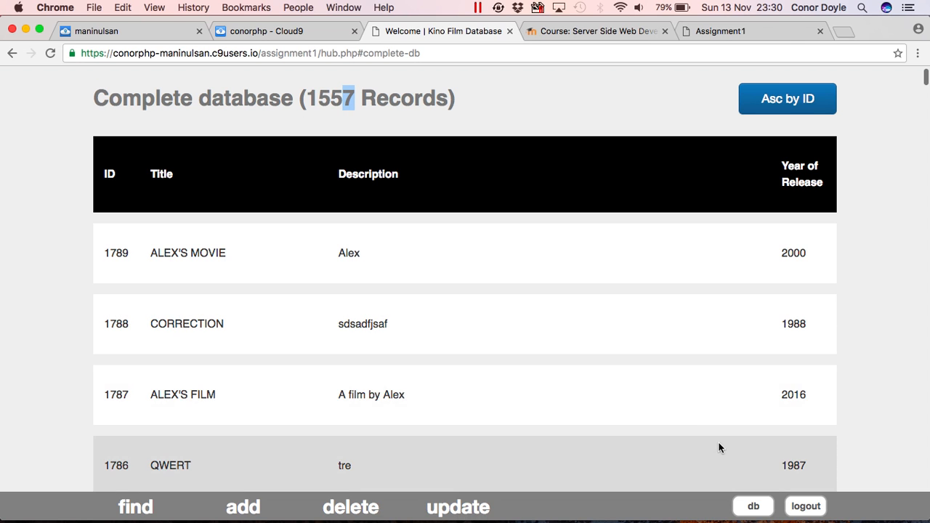
# On the Delete a Film page, retrieve record 1789 ALEX'S MOVIE (2000) for deletion.
pyautogui.click(337, 494)
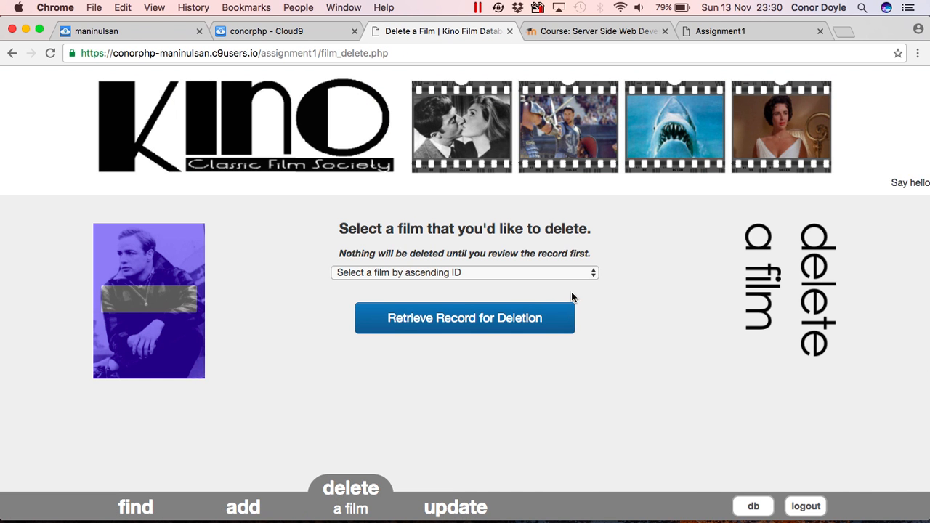
pyautogui.click(595, 274)
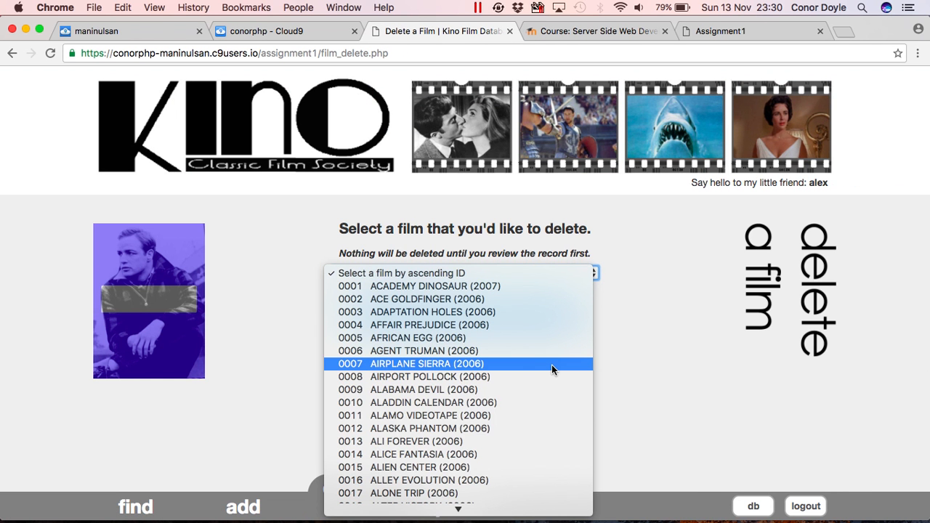
pyautogui.scroll(-20, 551, 365)
pyautogui.scroll(-20, 540, 449)
pyautogui.scroll(-20, 541, 445)
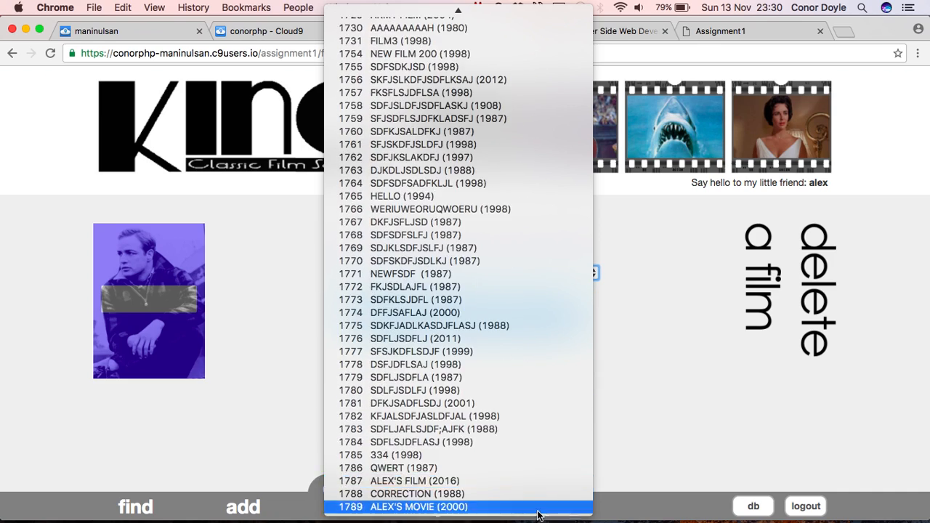
pyautogui.click(526, 506)
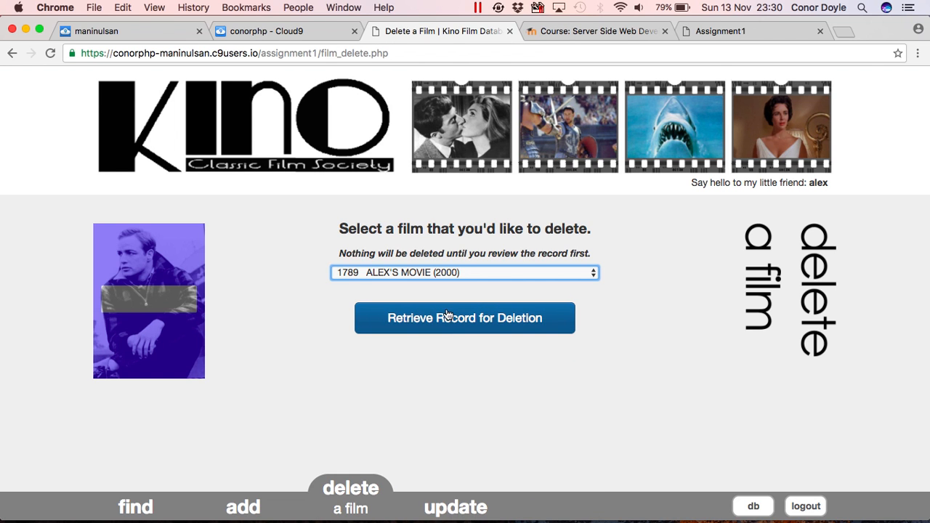
pyautogui.click(454, 320)
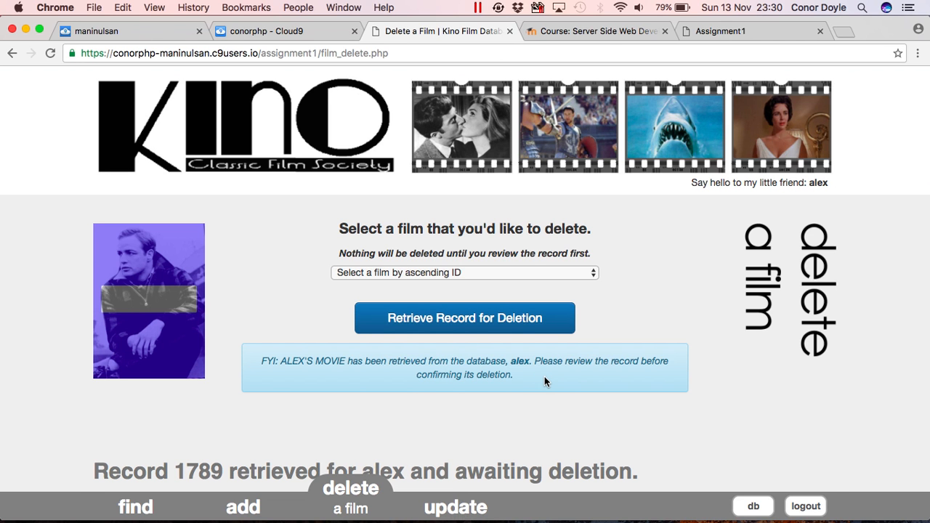
# Cancel the deletion so record 1789 stays, then reopen the film dropdown.
pyautogui.scroll(-5, 544, 380)
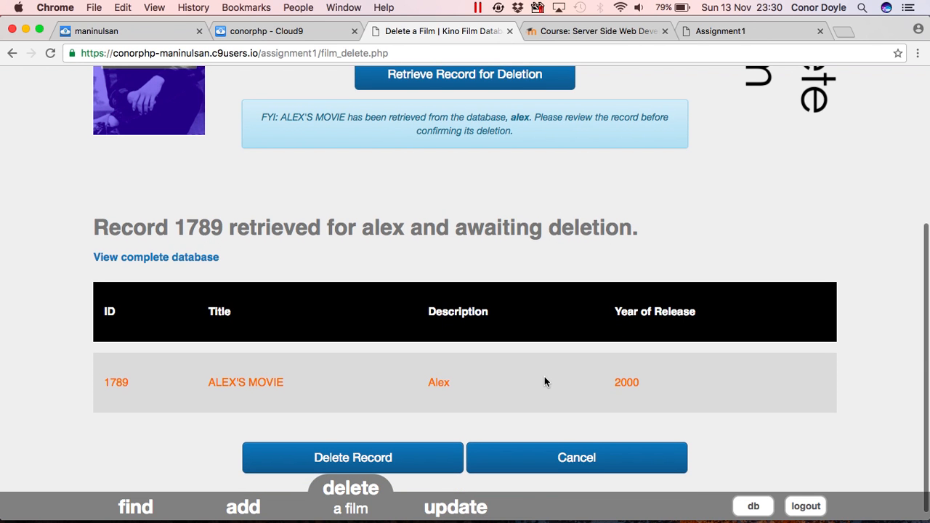
pyautogui.scroll(-1, 544, 377)
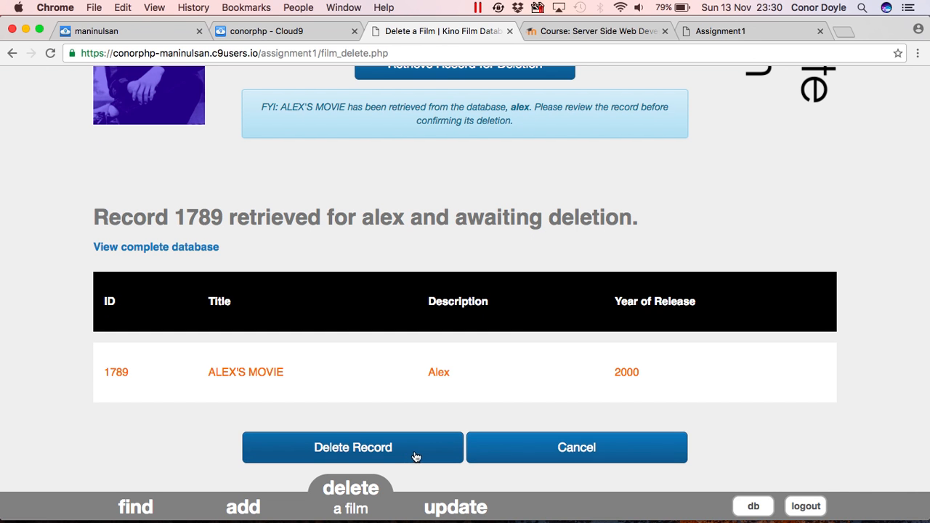
pyautogui.click(522, 447)
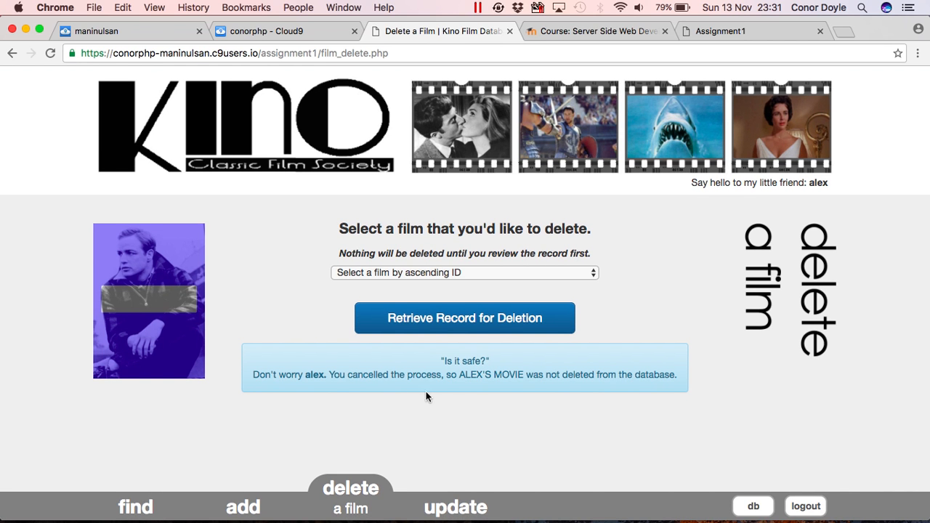
pyautogui.click(594, 272)
pyautogui.scroll(-20, 558, 265)
pyautogui.scroll(-20, 556, 247)
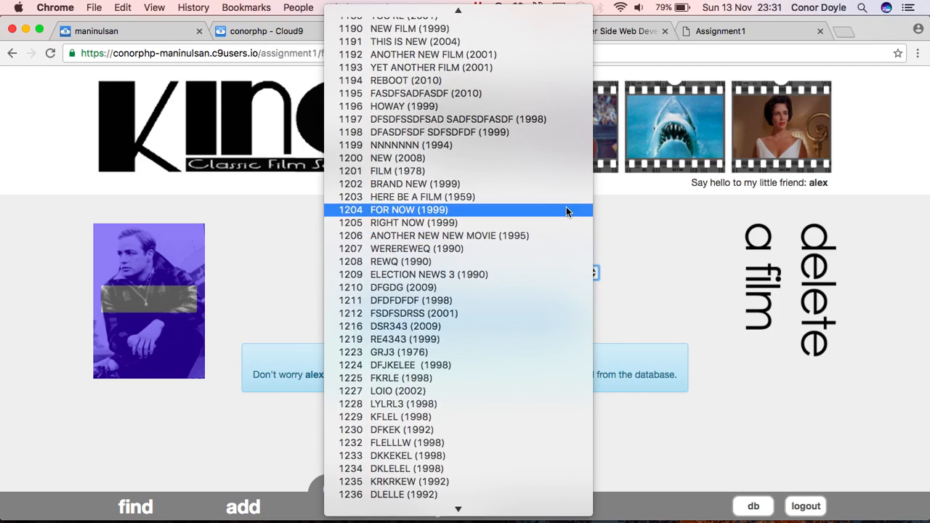
pyautogui.scroll(-20, 532, 468)
# Pick 1789 ALEX'S MOVIE (2000), retrieve it, and confirm deleting the record.
pyautogui.scroll(-15, 533, 465)
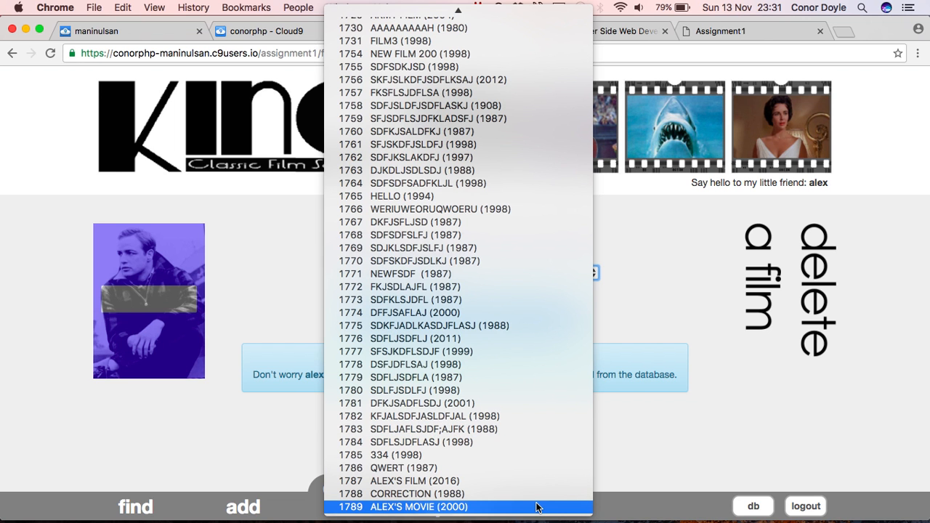
pyautogui.click(537, 508)
pyautogui.click(457, 323)
pyautogui.scroll(-8, 494, 421)
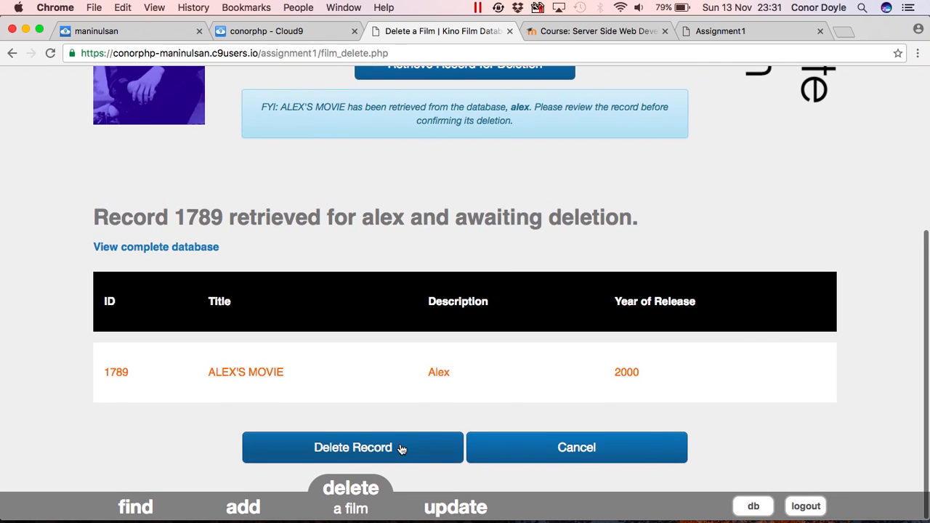
pyautogui.click(379, 445)
pyautogui.scroll(-1, 377, 445)
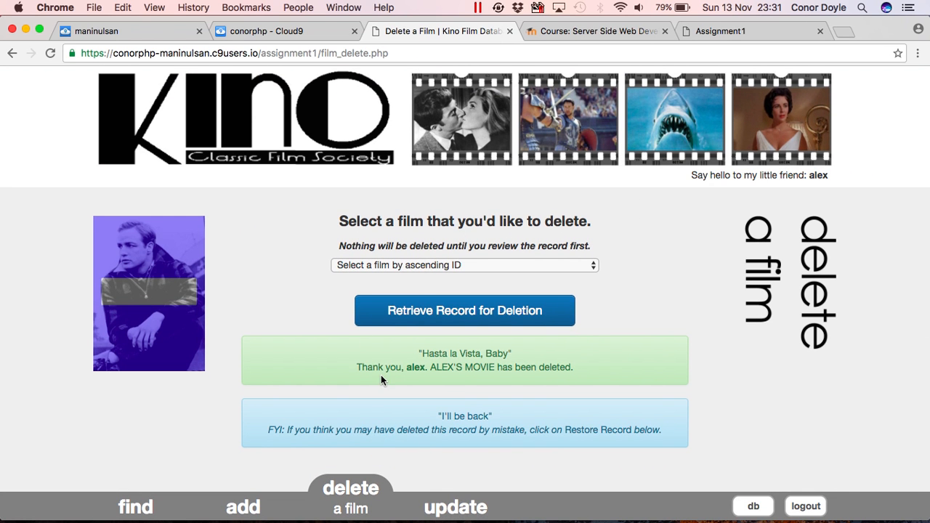
pyautogui.scroll(-8, 425, 435)
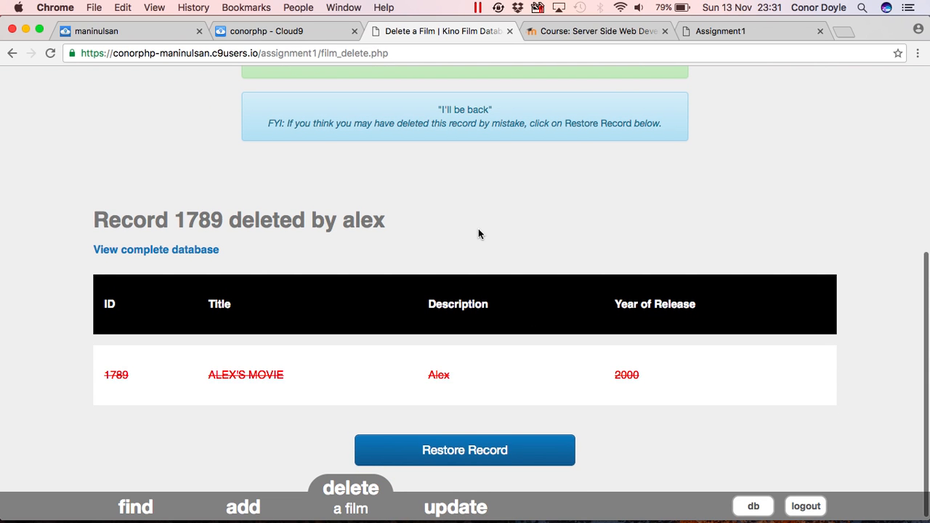
pyautogui.scroll(3, 480, 233)
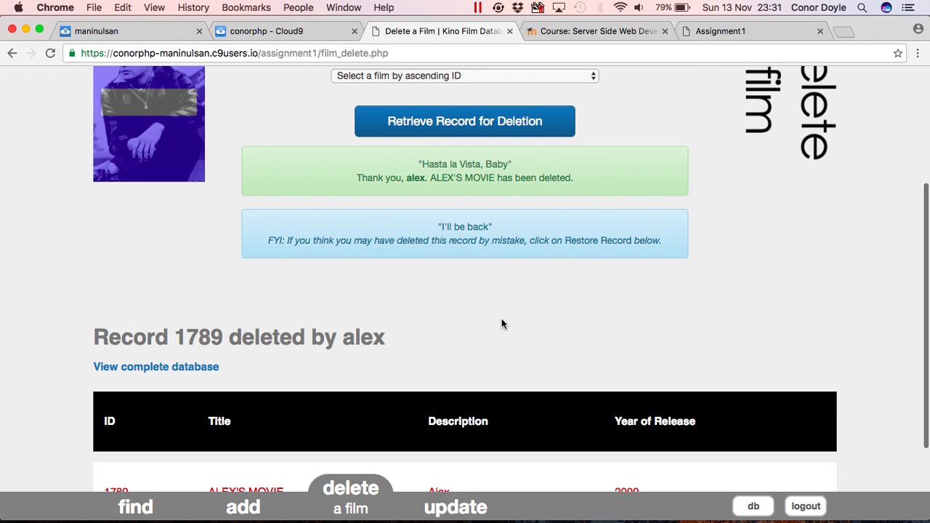
pyautogui.scroll(2, 502, 322)
pyautogui.scroll(3, 502, 319)
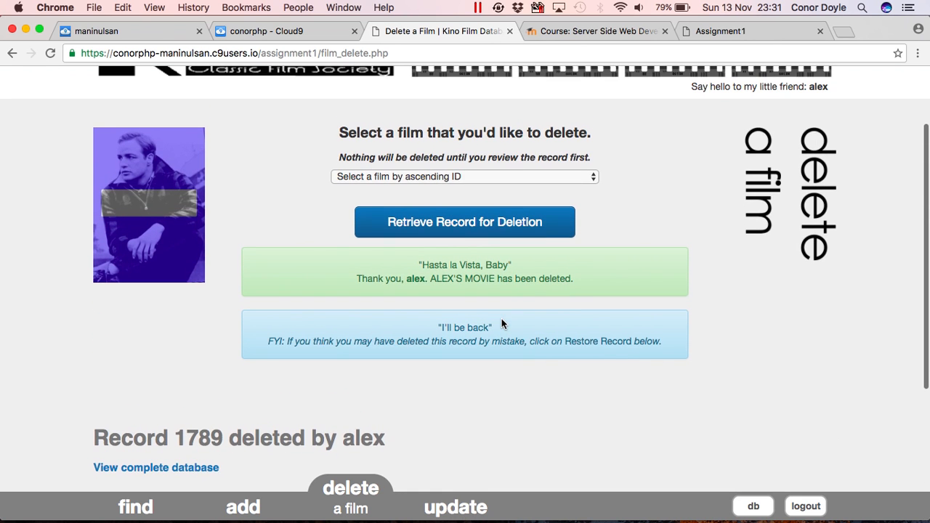
pyautogui.scroll(-2, 501, 323)
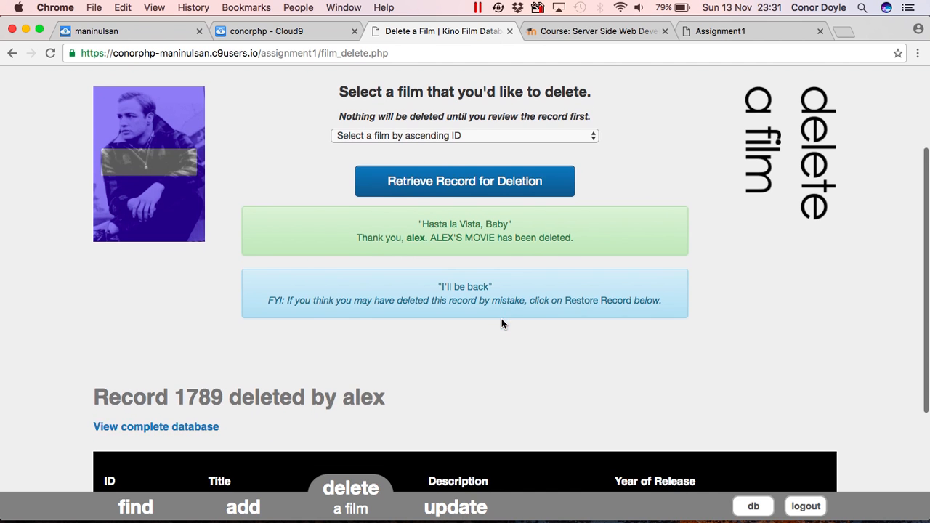
pyautogui.scroll(-5, 501, 320)
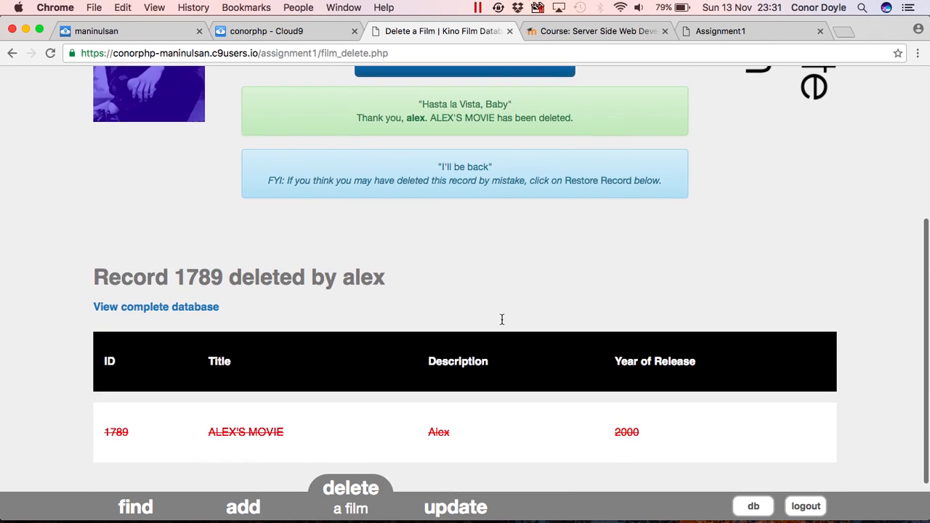
pyautogui.scroll(-1, 501, 320)
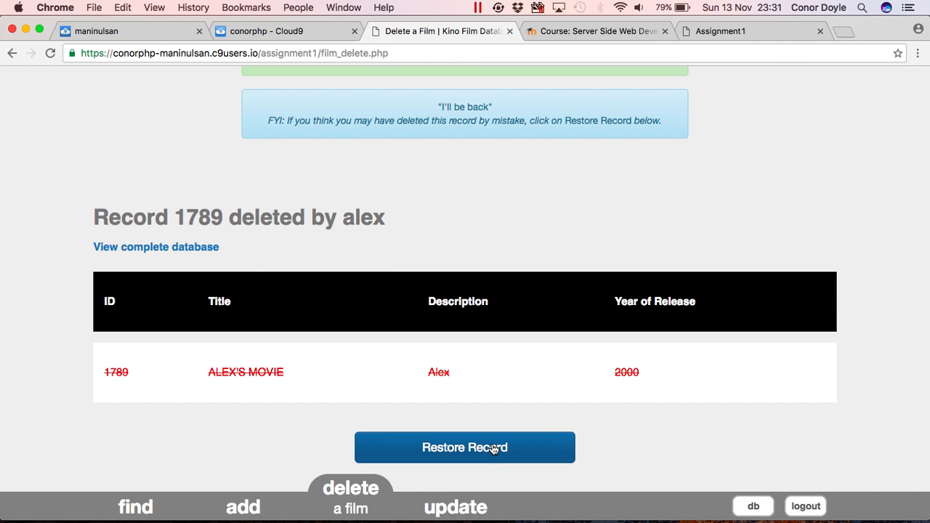
# Sort the complete database by descending ID, showing 1556 records with 1788 CORRECTION first.
pyautogui.click(753, 507)
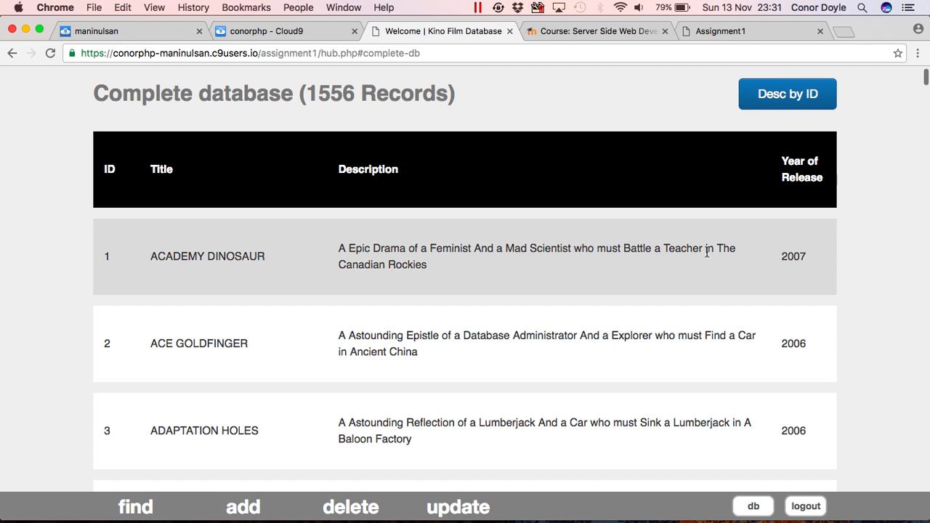
pyautogui.click(780, 95)
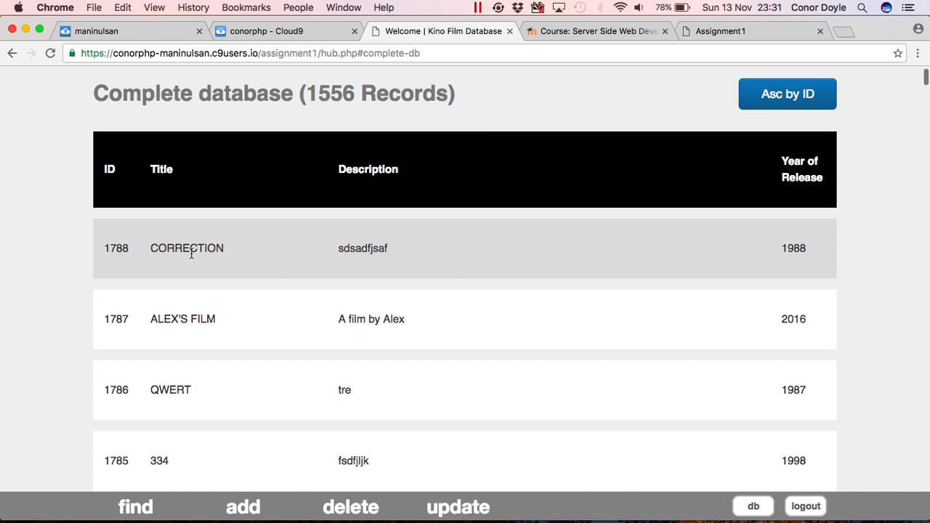
pyautogui.click(352, 500)
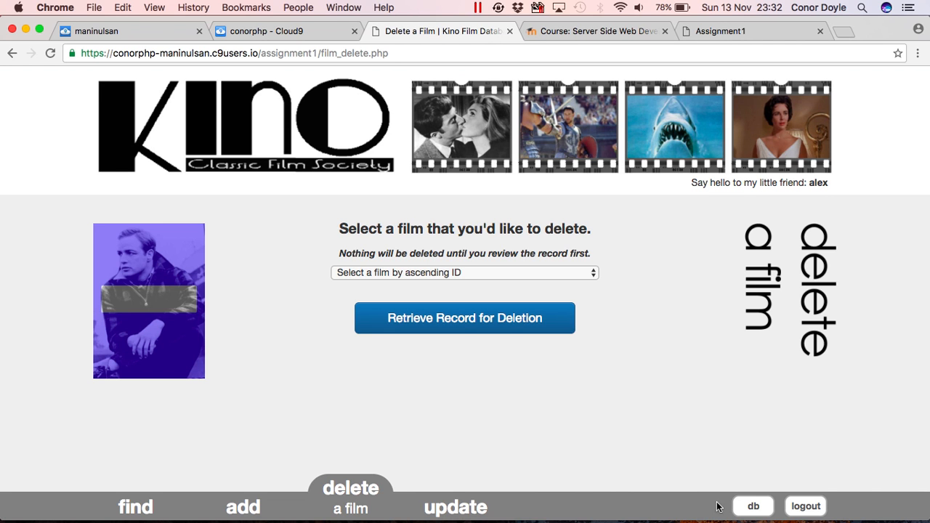
pyautogui.click(754, 507)
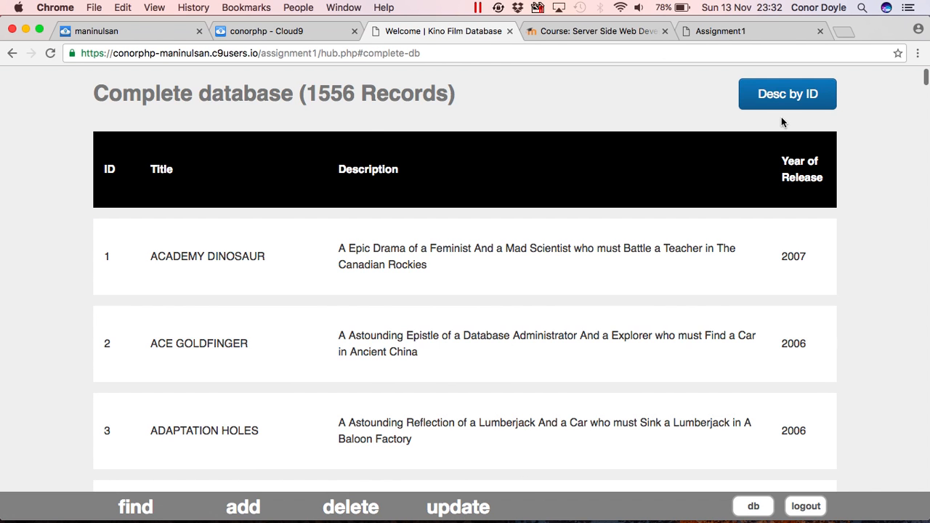
pyautogui.click(774, 90)
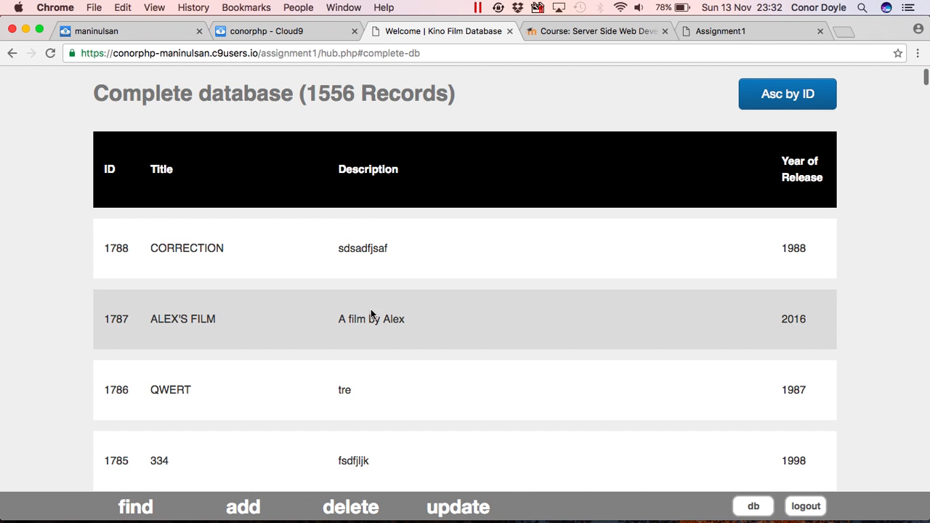
pyautogui.moveTo(104, 319); pyautogui.dragTo(796, 336)
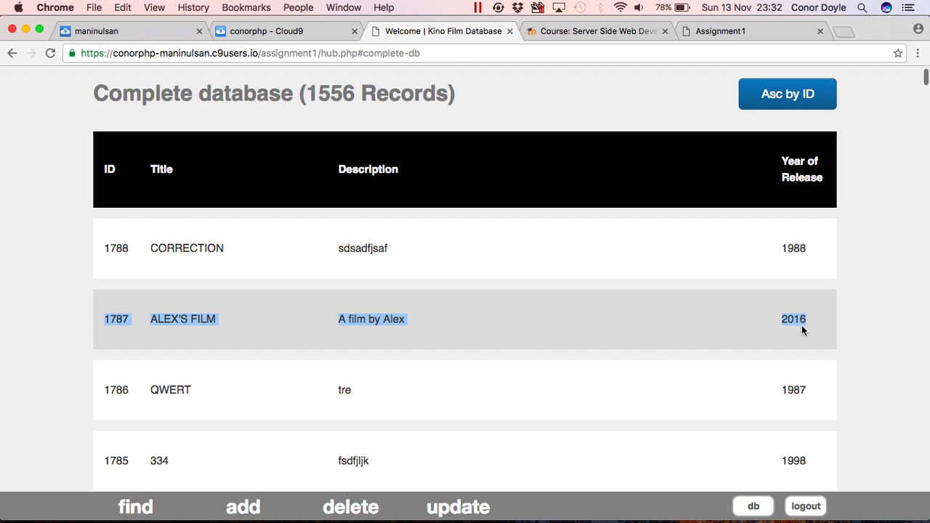
pyautogui.click(519, 315)
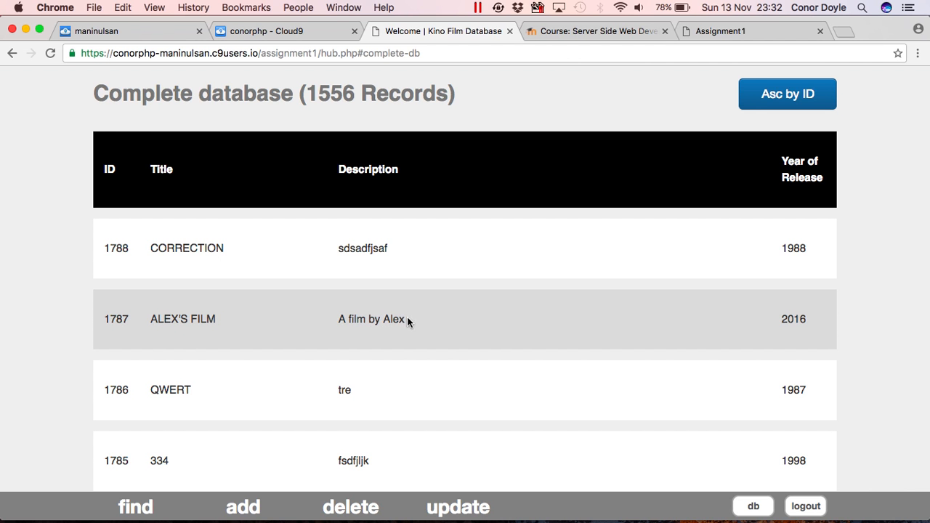
# On the Delete a Film page, retrieve 1787 ALEX'S FILM (2016) and delete it.
pyautogui.click(356, 498)
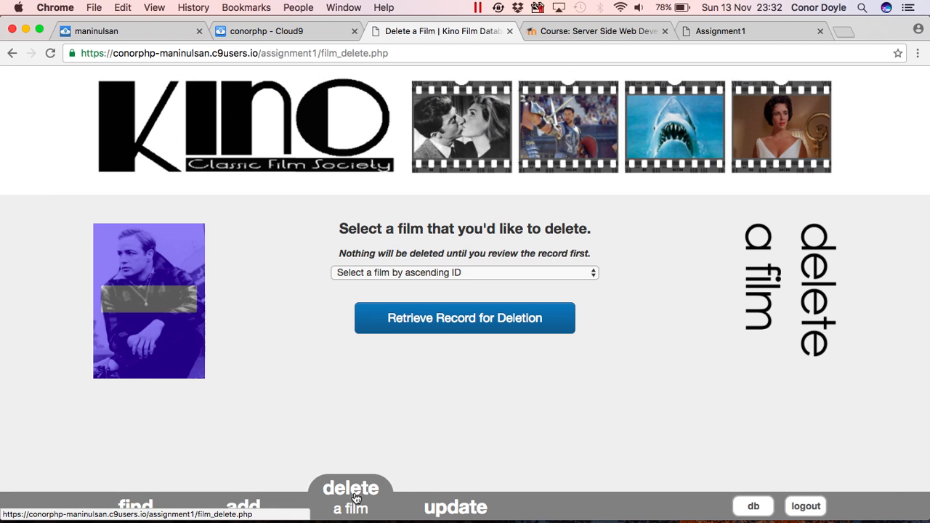
pyautogui.click(594, 274)
pyautogui.scroll(-20, 581, 344)
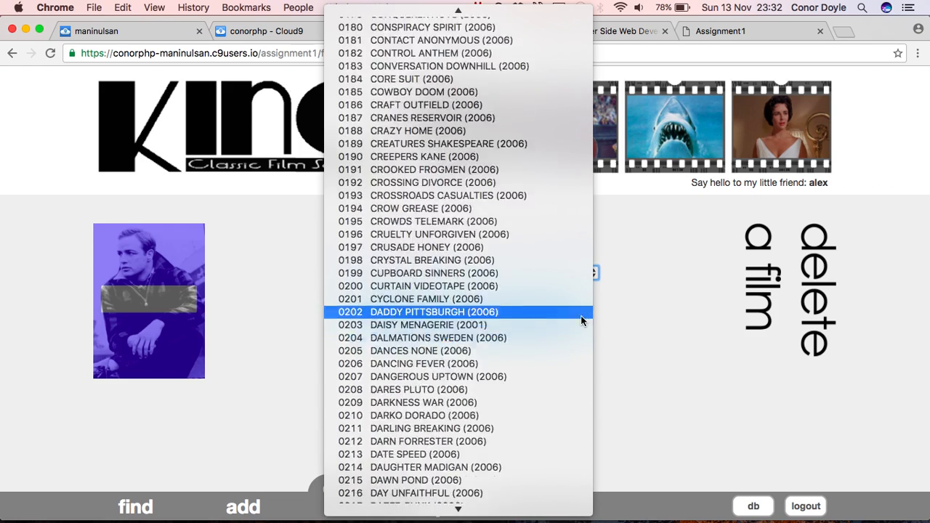
pyautogui.scroll(-20, 540, 435)
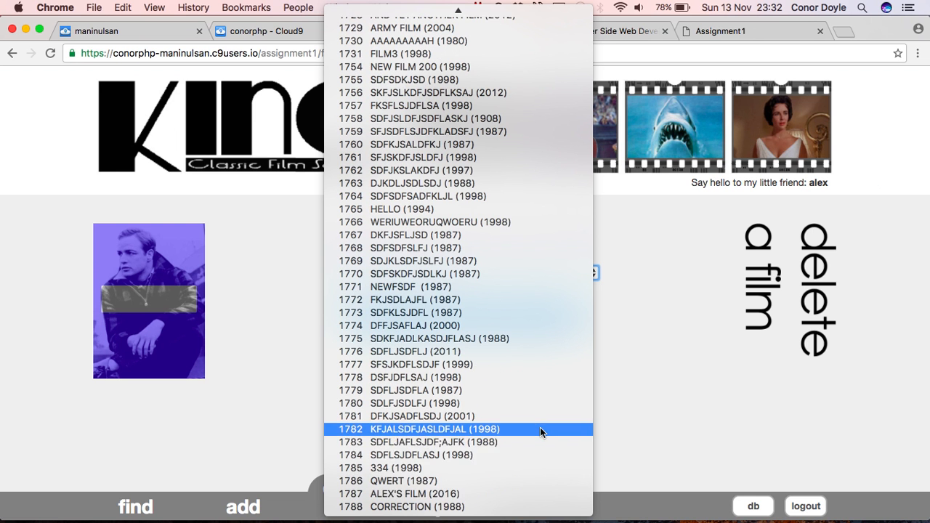
pyautogui.click(512, 494)
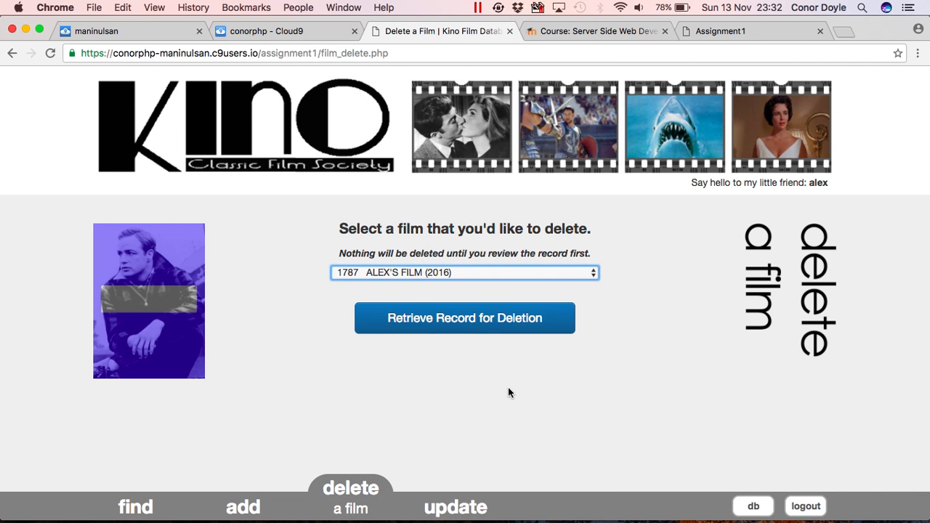
pyautogui.click(476, 327)
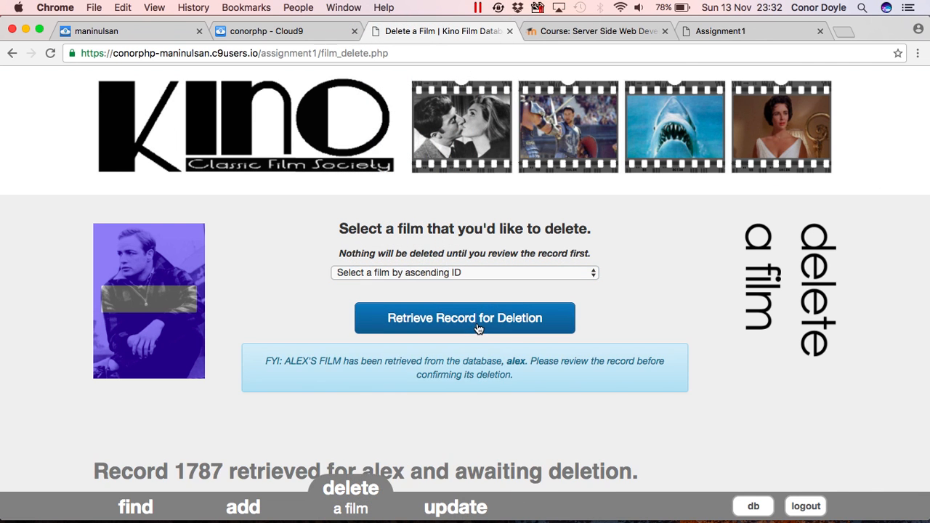
pyautogui.scroll(-5, 497, 376)
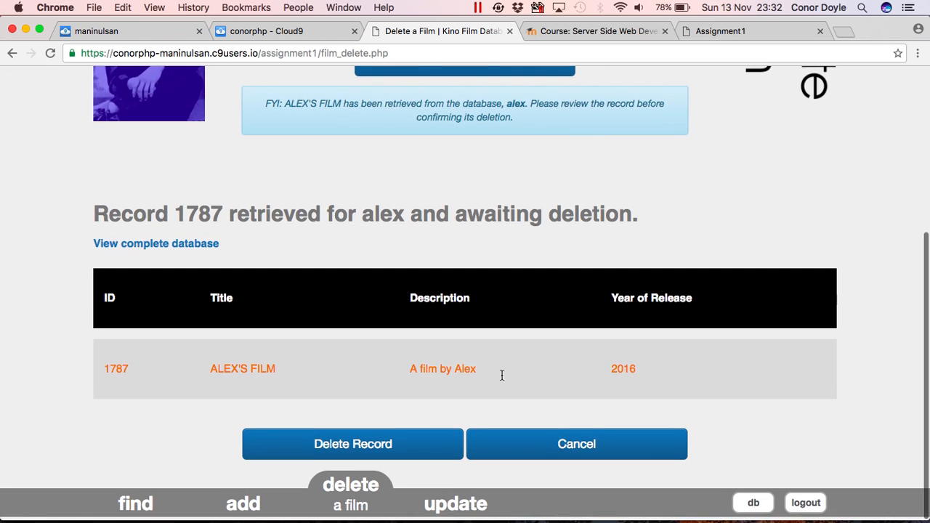
pyautogui.click(426, 451)
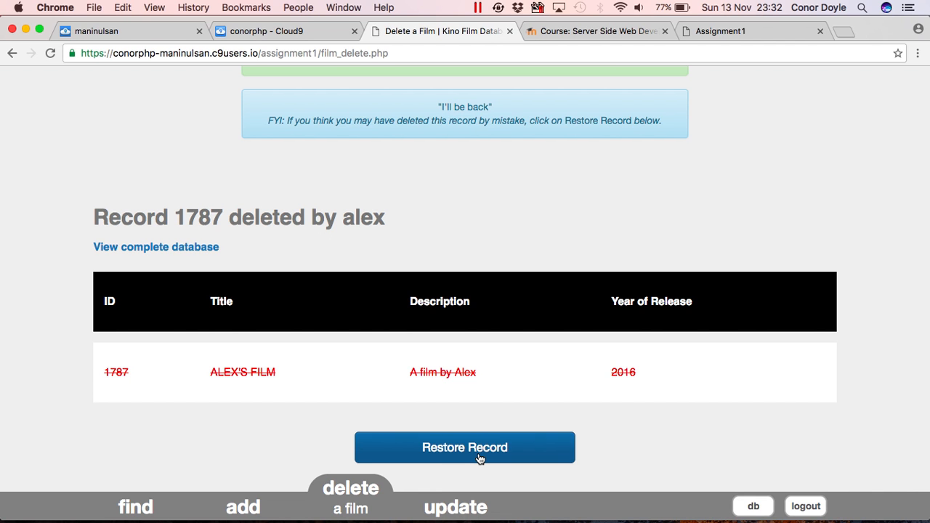
# Run SELECT * FROM film WHERE film_id=1787; in the Cloud9 MySQL terminal, getting an empty set.
pyautogui.press('super+Tab')
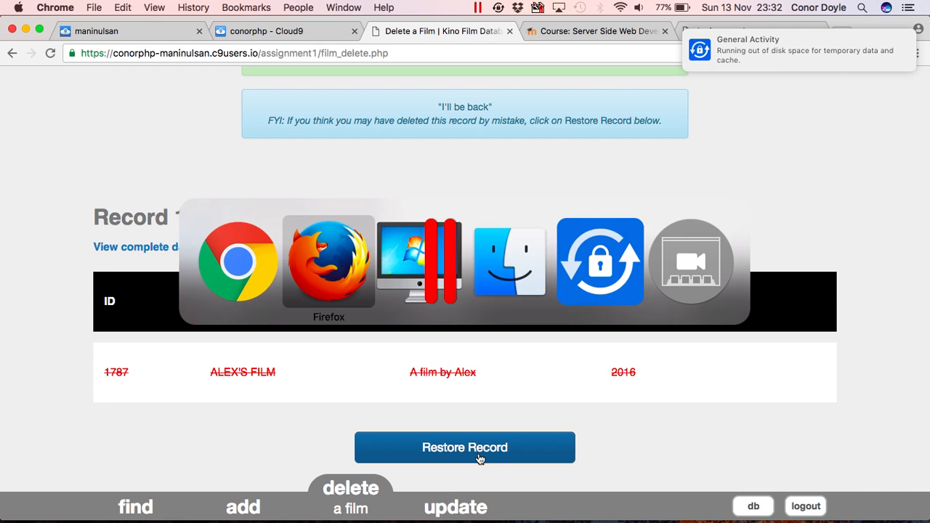
pyautogui.press('super+Tab')
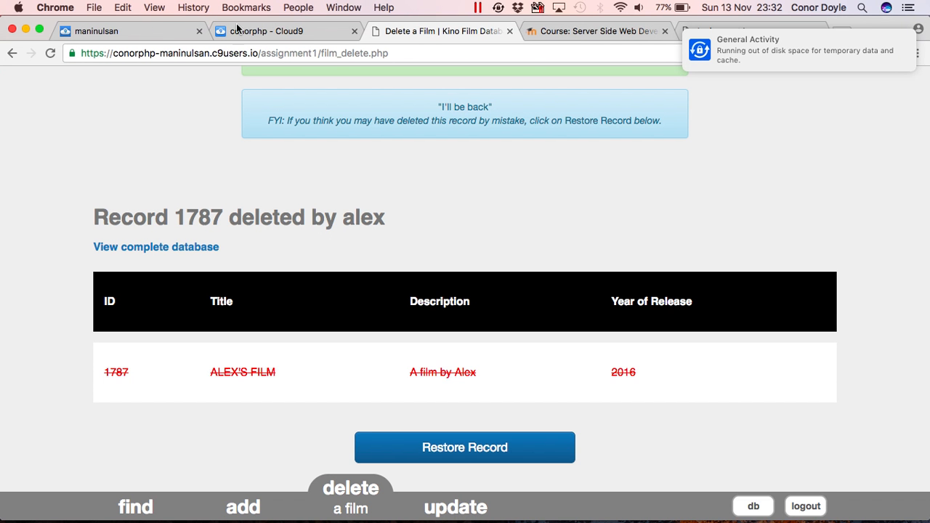
pyautogui.click(275, 37)
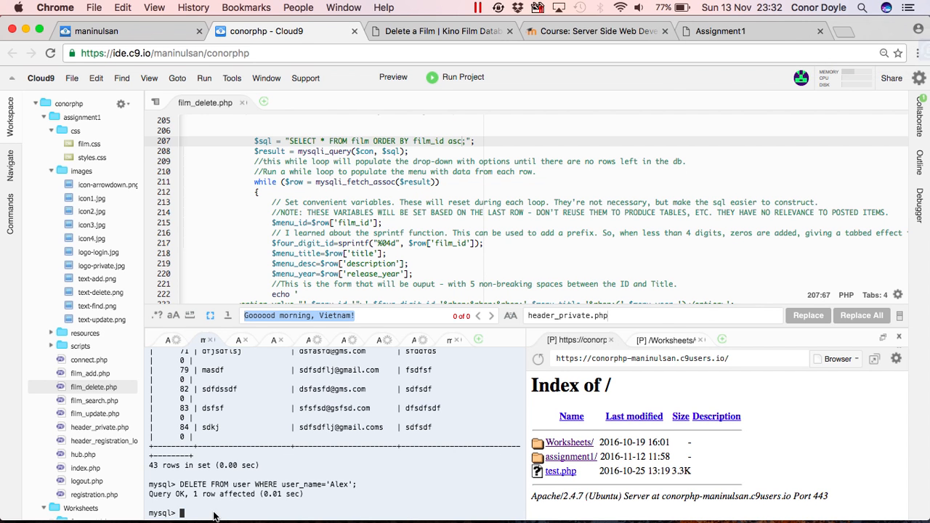
pyautogui.write('SELECT ')
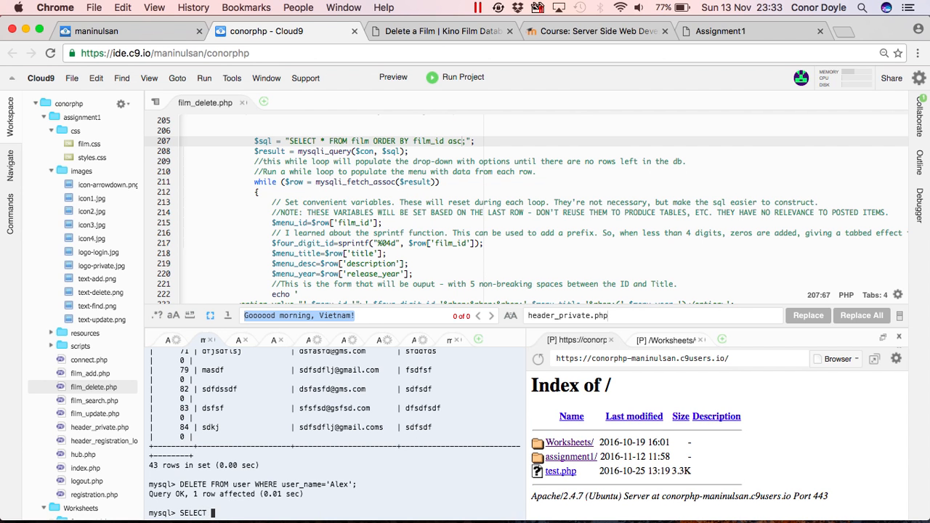
pyautogui.write('* FROM film WHERE film_id=')
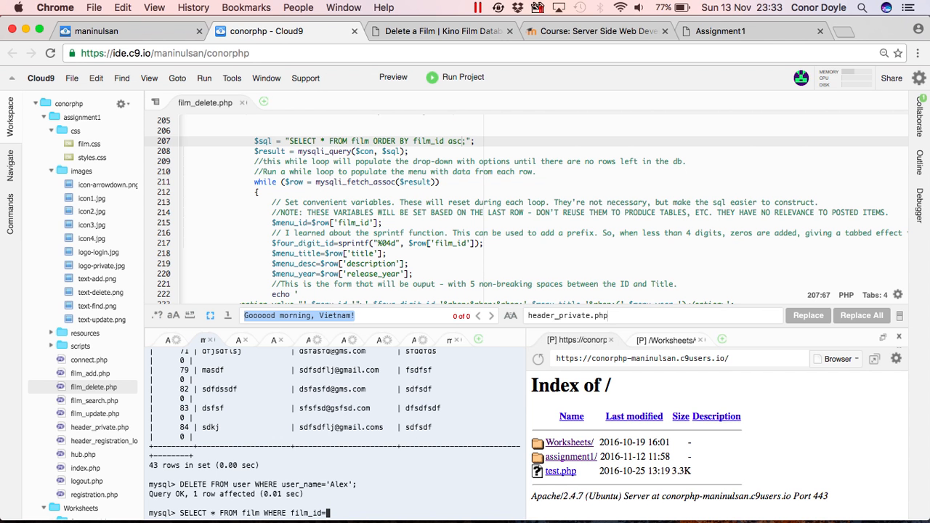
pyautogui.press('super+Tab')
pyautogui.press('super+Tab')
pyautogui.click(418, 31)
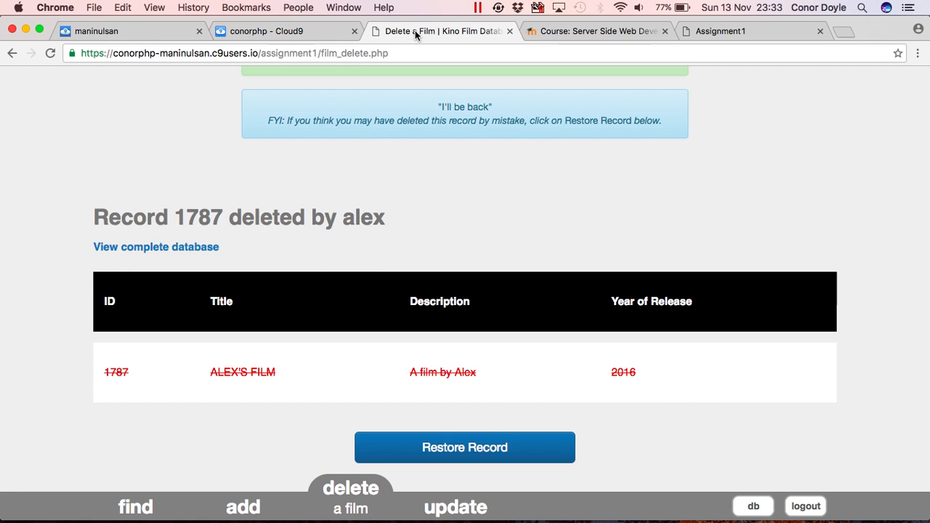
pyautogui.click(284, 31)
pyautogui.write('1787;')
pyautogui.press('Return')
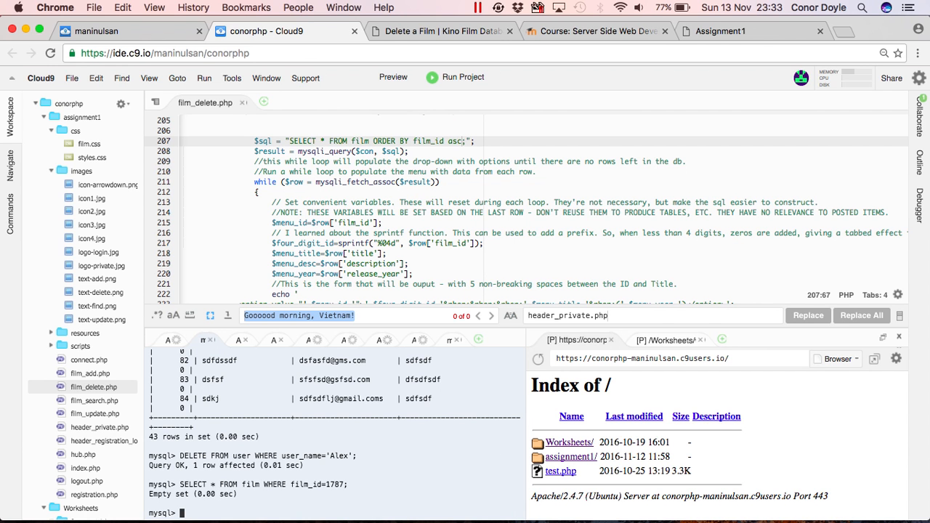
# Restore the deleted record 1787, ALEX'S FILM, from the Delete a Film page.
pyautogui.click(411, 32)
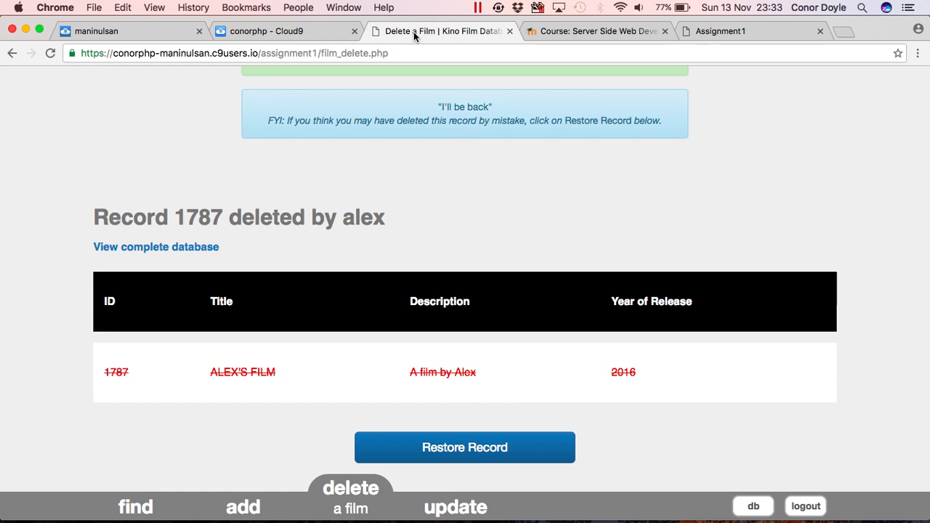
pyautogui.click(503, 451)
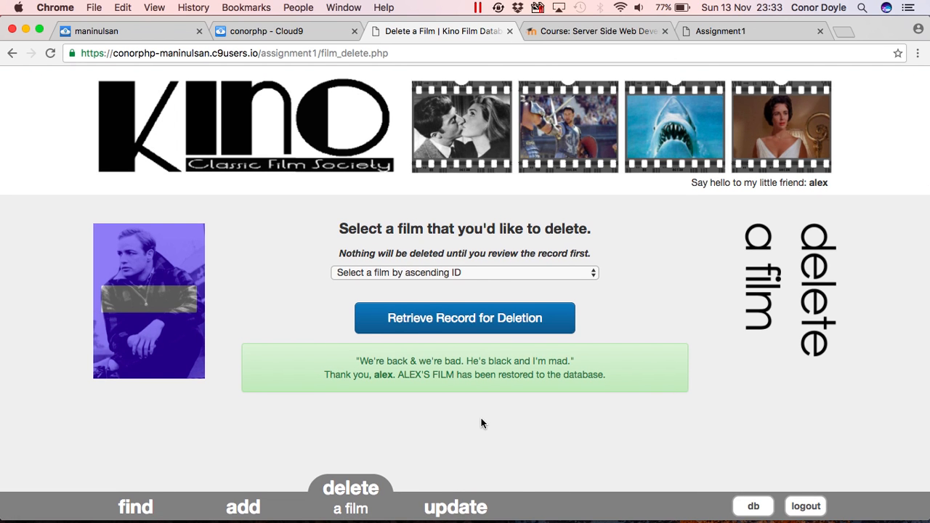
pyautogui.press('super+Tab')
# Rerun the film_id 1787 query in Cloud9, seeing ALEX'S FILM returned, then return to Delete a Film.
pyautogui.click(287, 34)
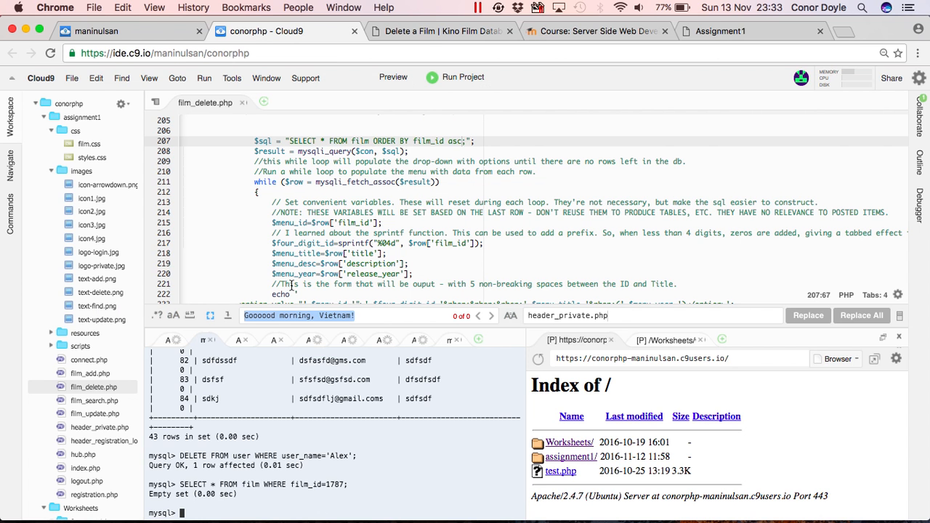
pyautogui.press('Return')
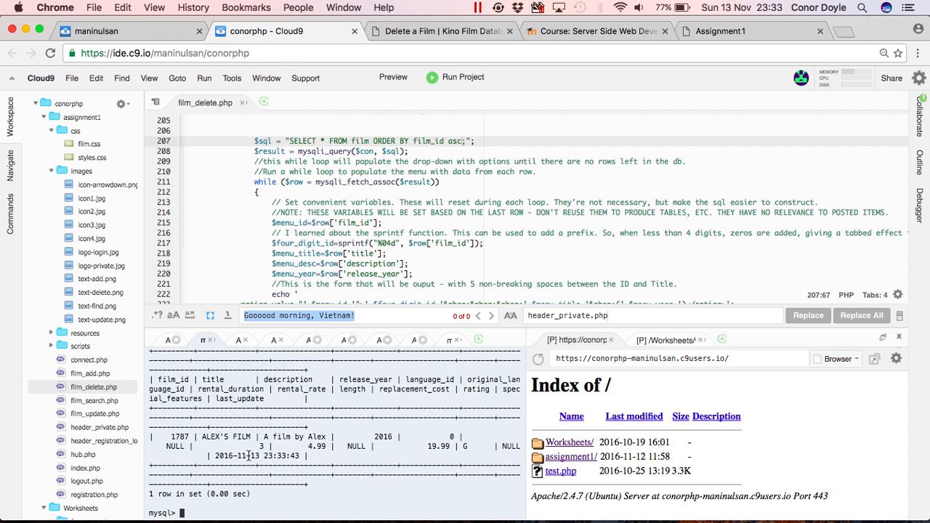
pyautogui.click(429, 32)
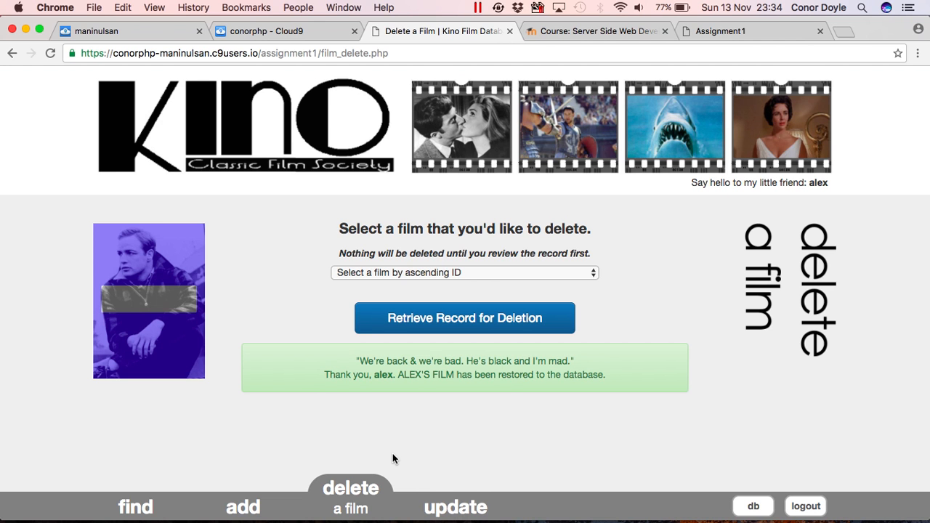
# Retrieve the Academy Dinosaur record for review on the Update a Film page.
pyautogui.click(443, 491)
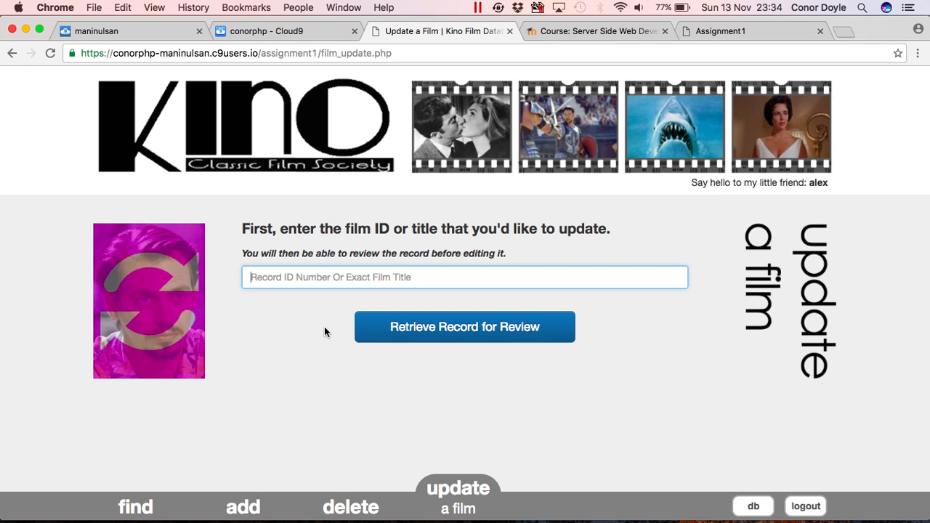
pyautogui.write('a')
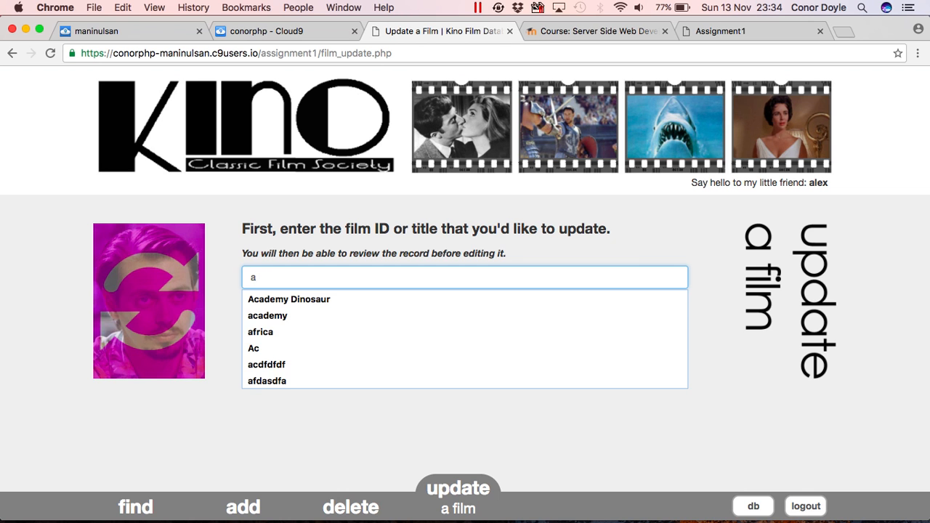
pyautogui.press('Down')
pyautogui.press('Return')
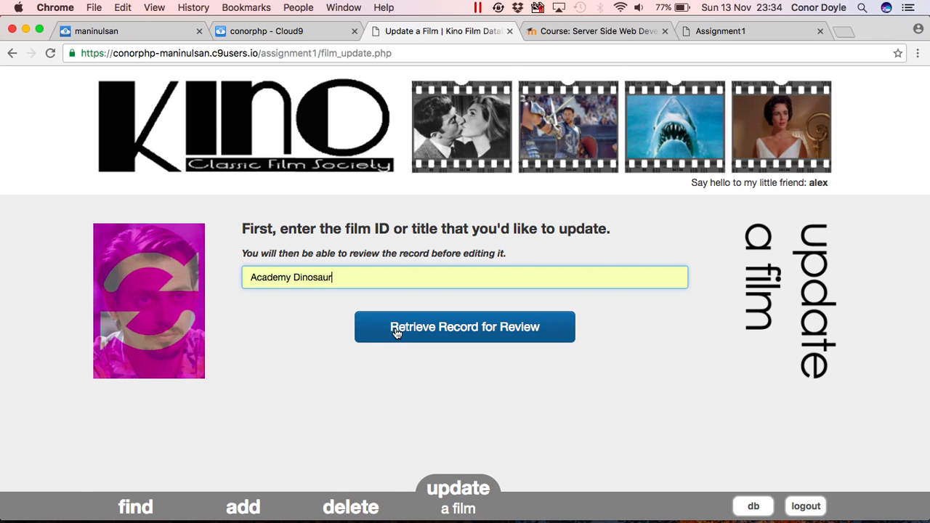
pyautogui.click(396, 330)
# Change Academy Dinosaur's release year to 2003 and update the record.
pyautogui.scroll(-4, 471, 458)
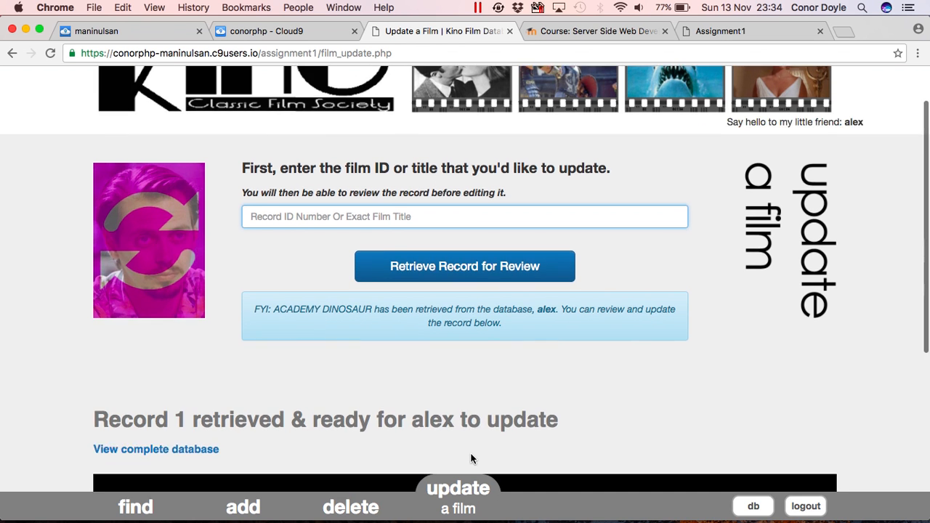
pyautogui.scroll(-1, 470, 458)
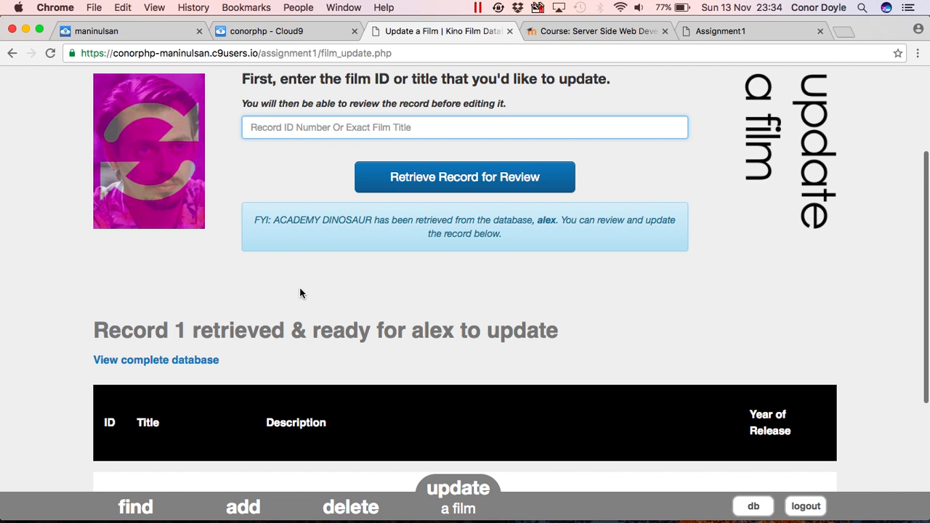
pyautogui.scroll(-2, 288, 372)
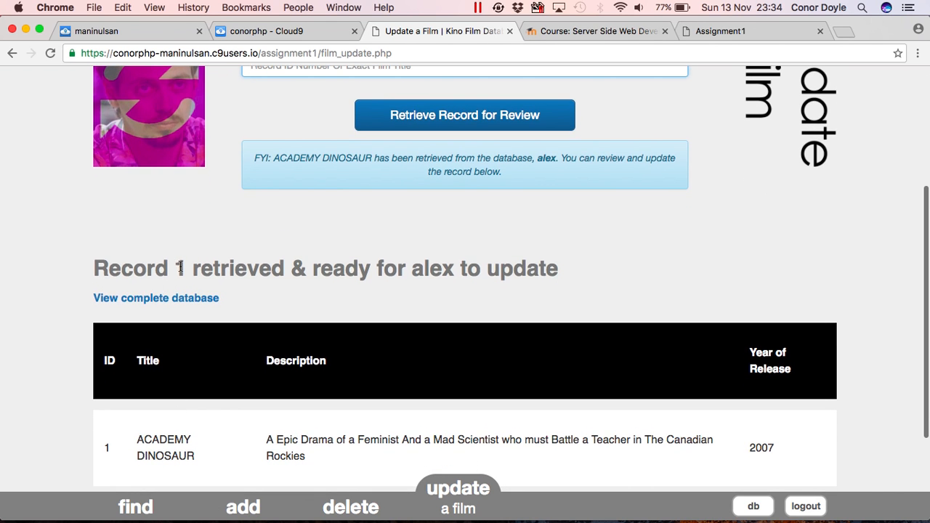
pyautogui.scroll(-1, 252, 433)
pyautogui.scroll(-4, 253, 435)
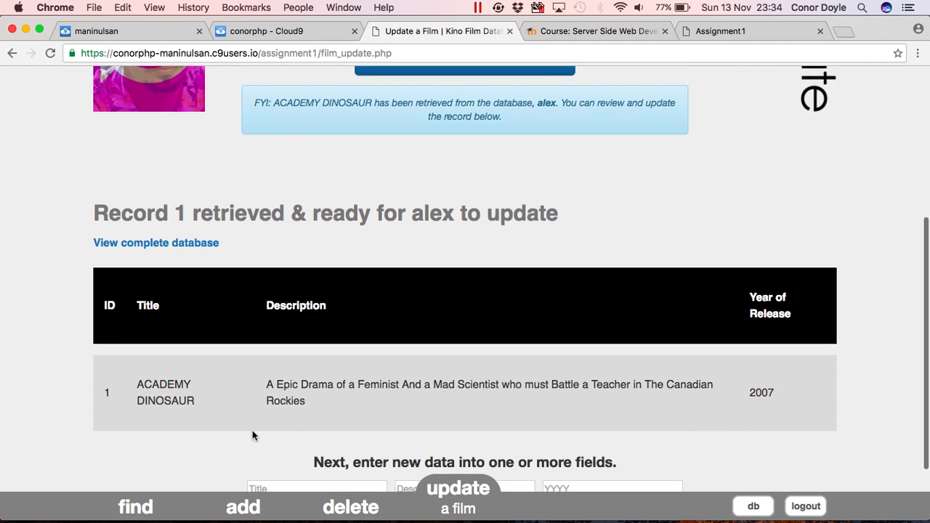
pyautogui.click(558, 423)
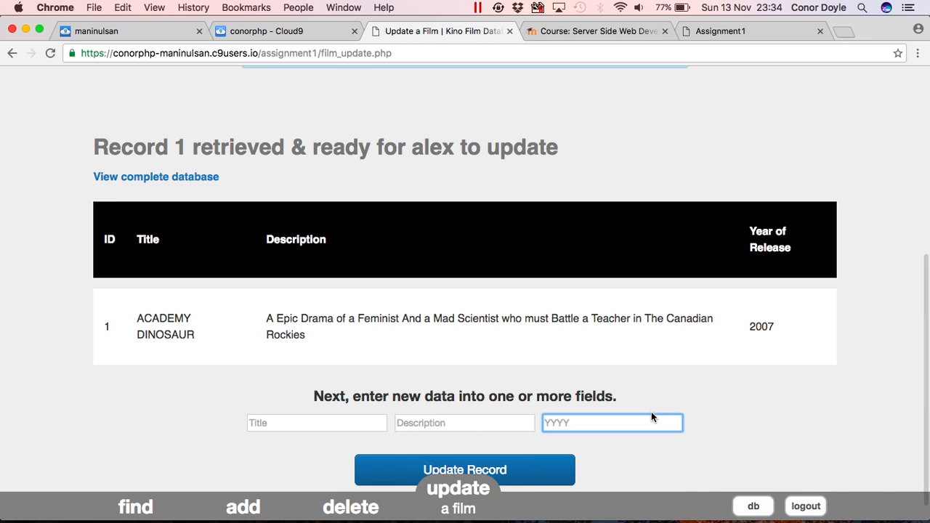
pyautogui.write('200')
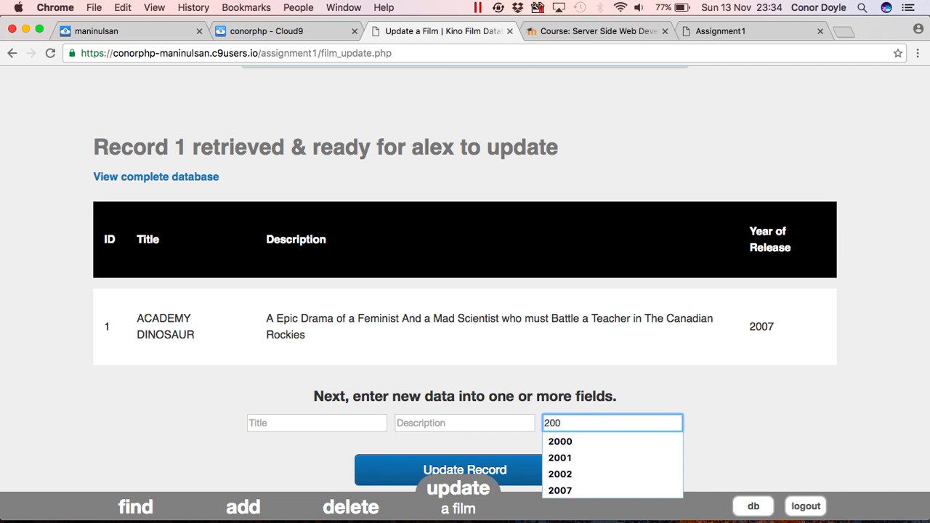
pyautogui.write('3')
pyautogui.click(553, 469)
# Check the complete database listing, where ACADEMY DINOSAUR now shows 2003.
pyautogui.scroll(-5, 654, 421)
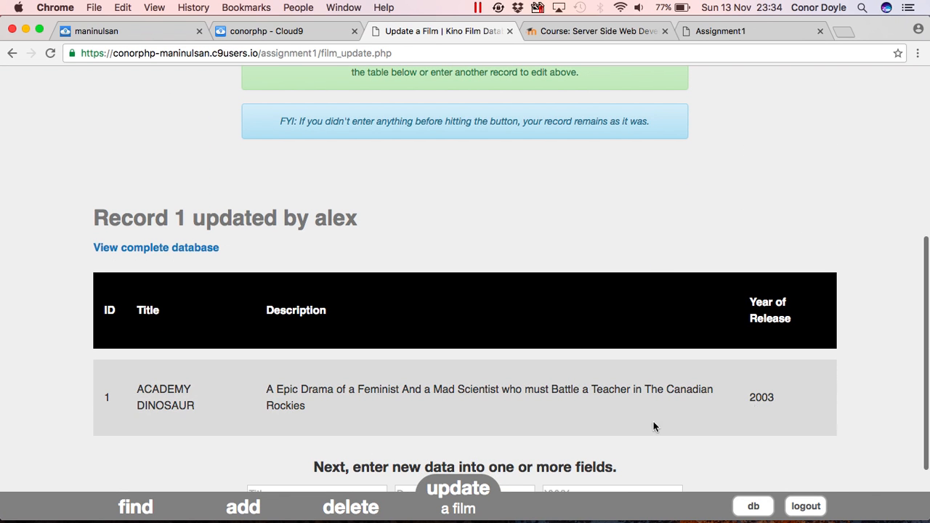
pyautogui.click(751, 507)
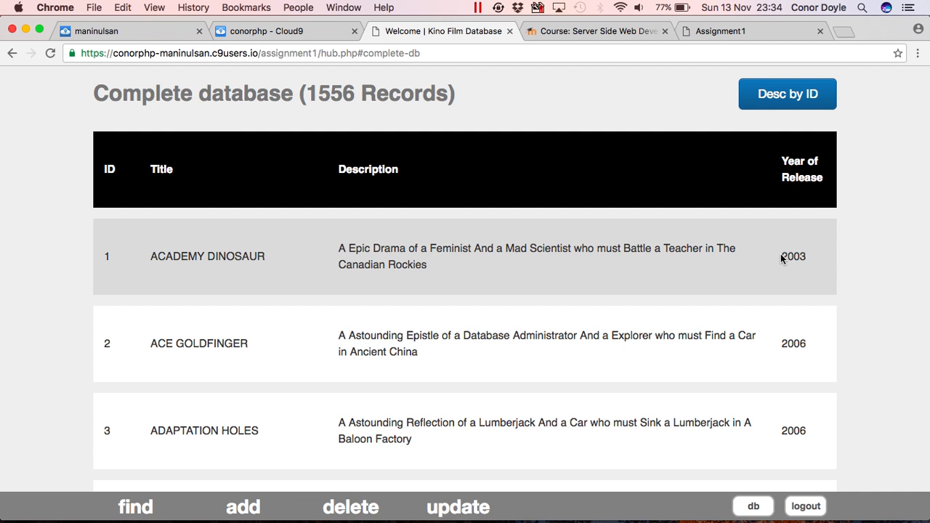
pyautogui.moveTo(780, 256); pyautogui.dragTo(805, 256)
# Re-run the MySQL lookup for film id 1 and confirm the 2003 release year.
pyautogui.click(287, 32)
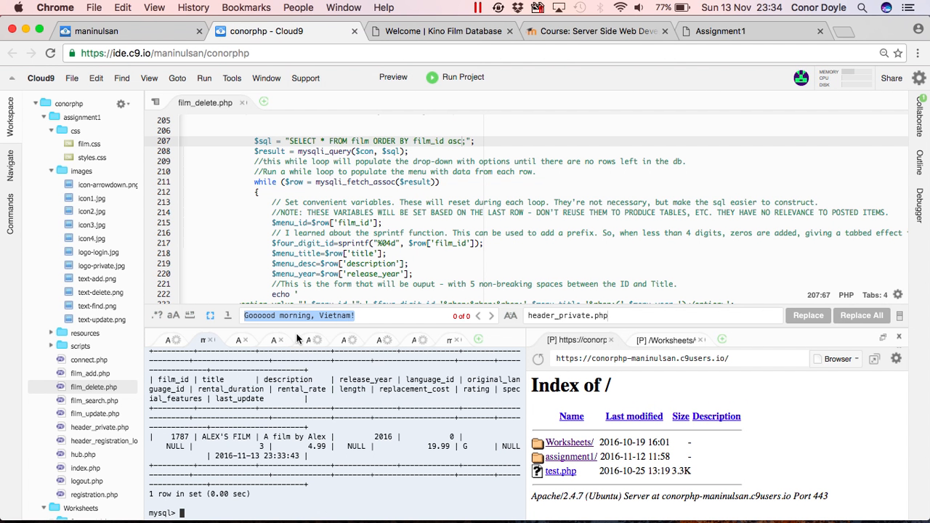
pyautogui.press('Up')
pyautogui.press('BackSpace')
pyautogui.press('BackSpace')
pyautogui.press('BackSpace')
pyautogui.press('BackSpace')
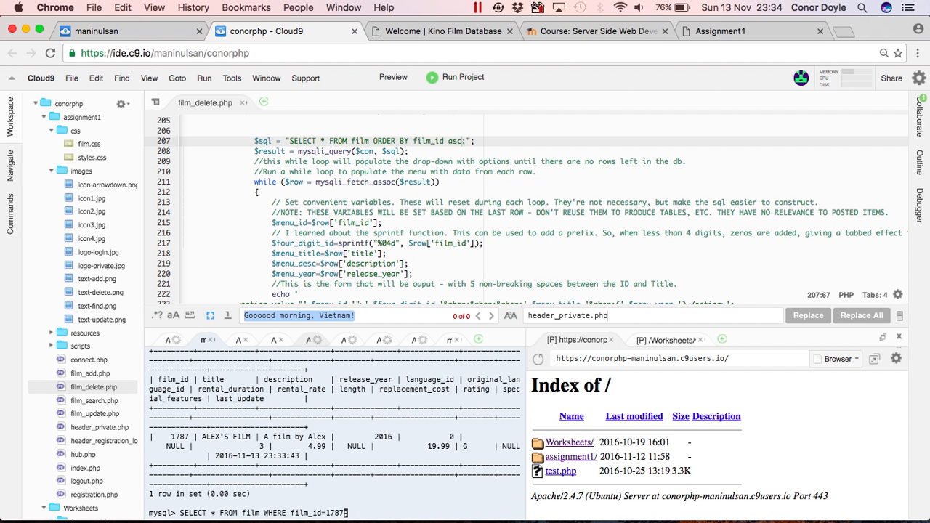
pyautogui.write(';')
pyautogui.press('Return')
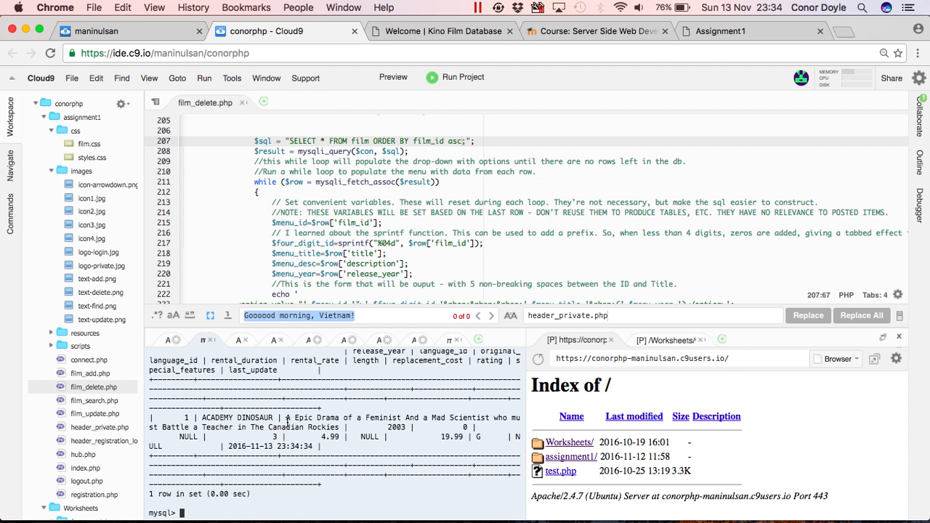
pyautogui.doubleClick(395, 428)
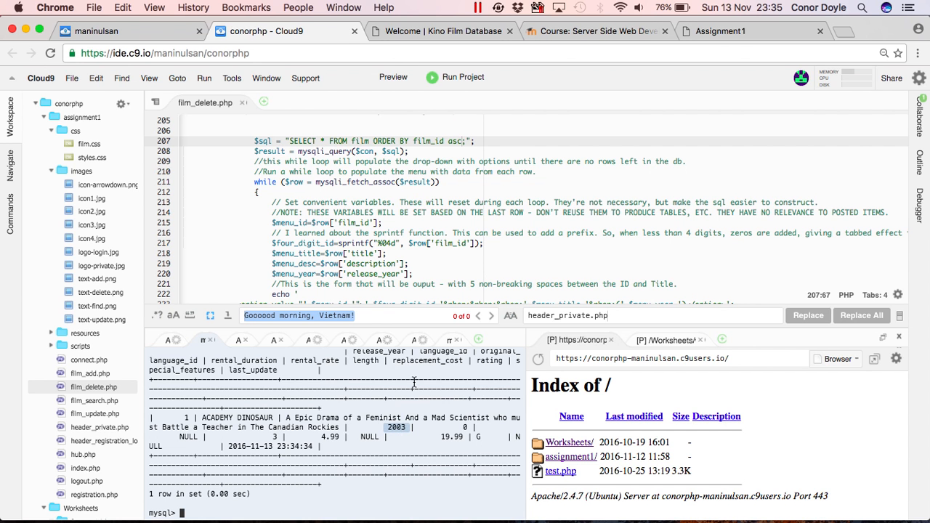
pyautogui.click(413, 32)
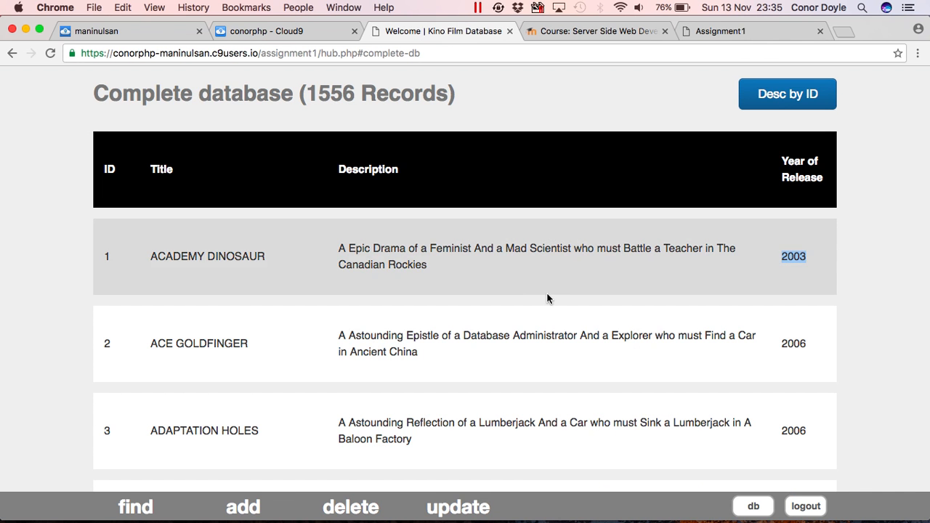
# Retrieve record 1032 for review on the Update a Film page.
pyautogui.click(453, 497)
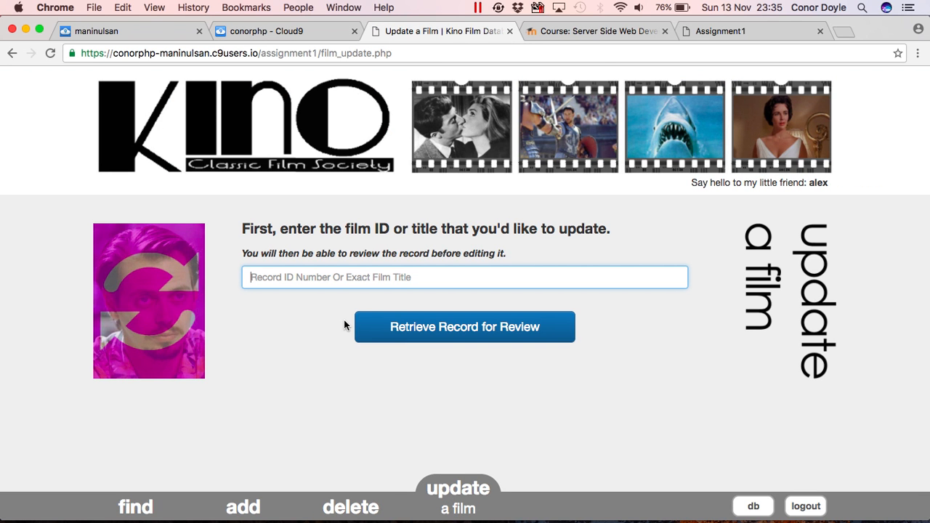
pyautogui.write('1032')
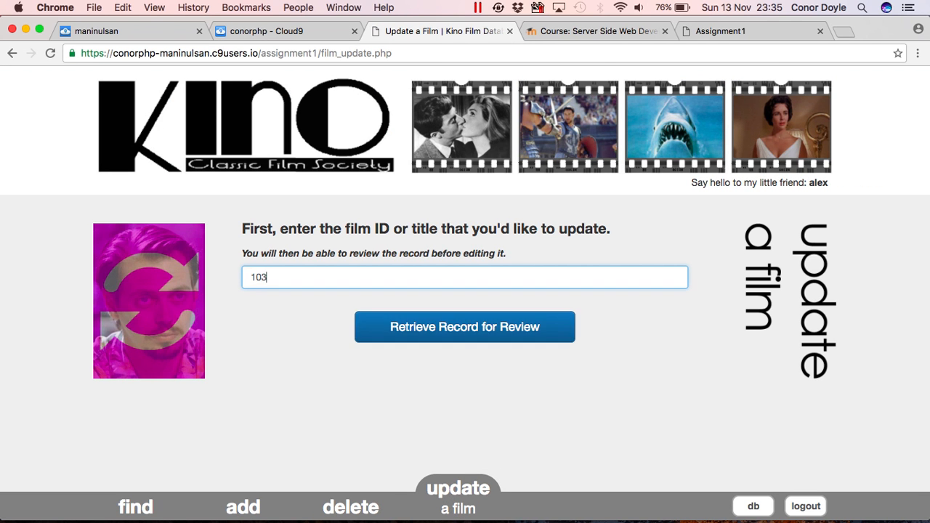
pyautogui.click(419, 332)
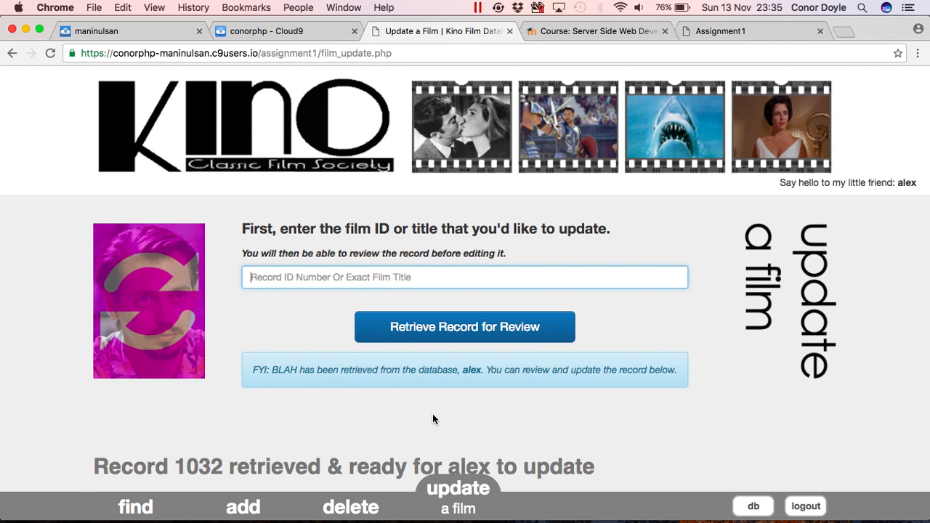
pyautogui.scroll(-2, 432, 413)
pyautogui.scroll(-2, 433, 419)
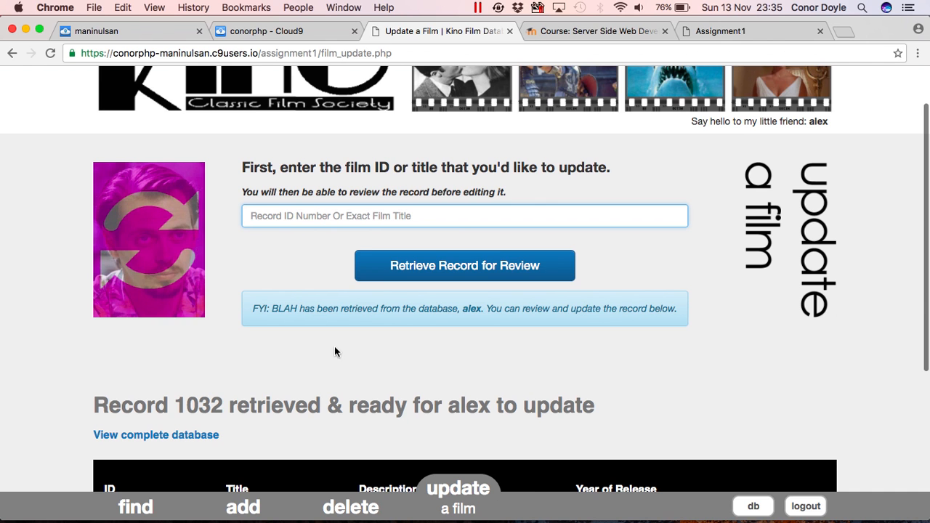
pyautogui.scroll(-5, 317, 332)
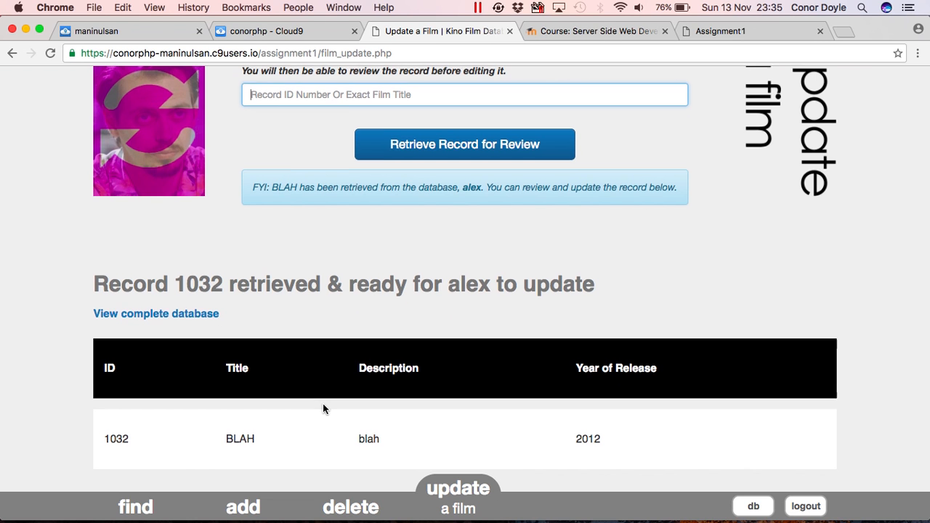
pyautogui.scroll(-2, 324, 409)
pyautogui.scroll(-3, 327, 410)
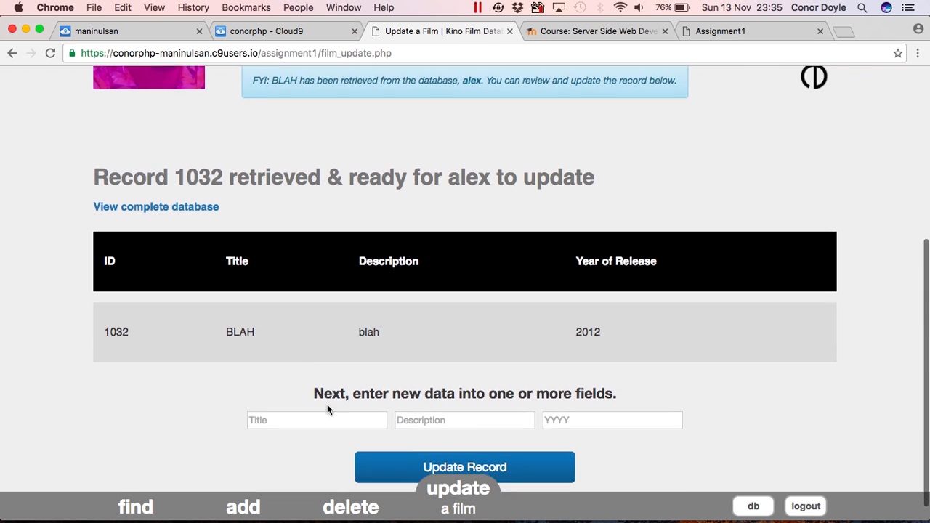
# Try retitling record 1032 as New Film and read the duplicate-title rejection.
pyautogui.click(345, 402)
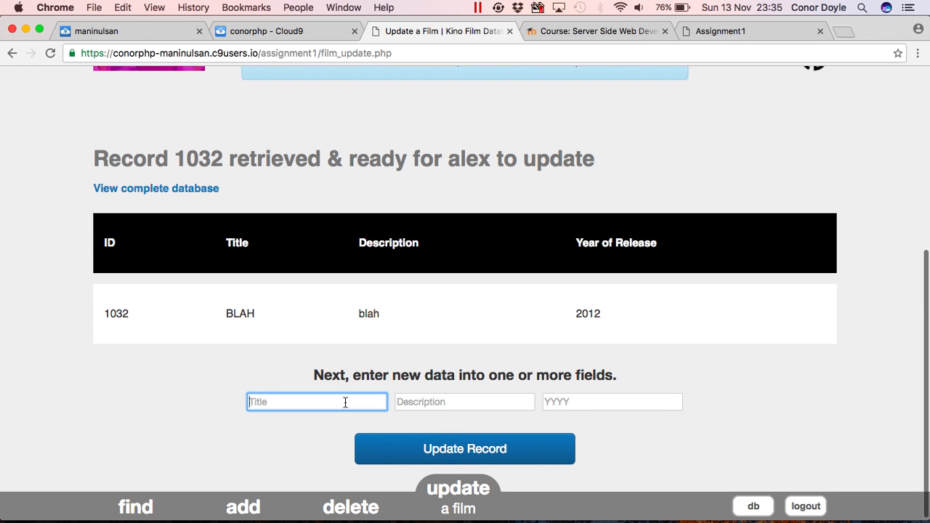
pyautogui.write('New')
pyautogui.write('m')
pyautogui.click(426, 450)
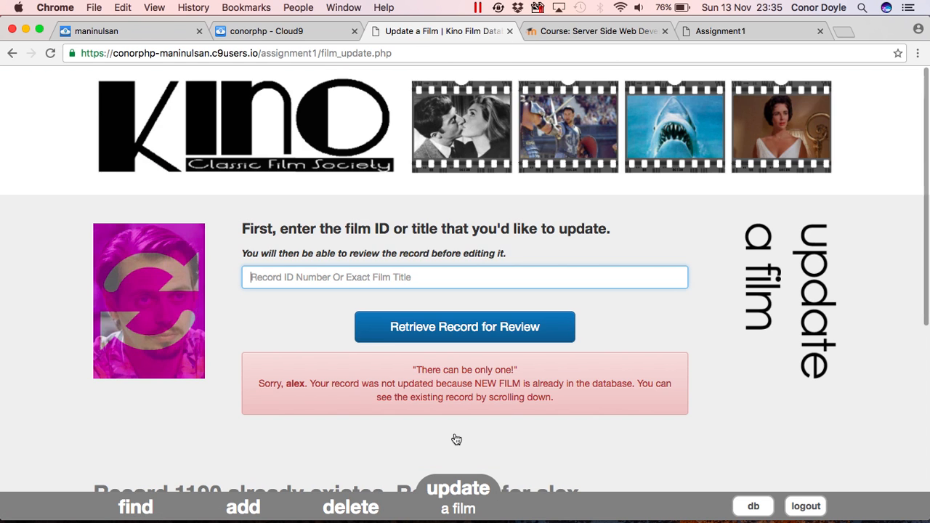
pyautogui.scroll(-5, 456, 439)
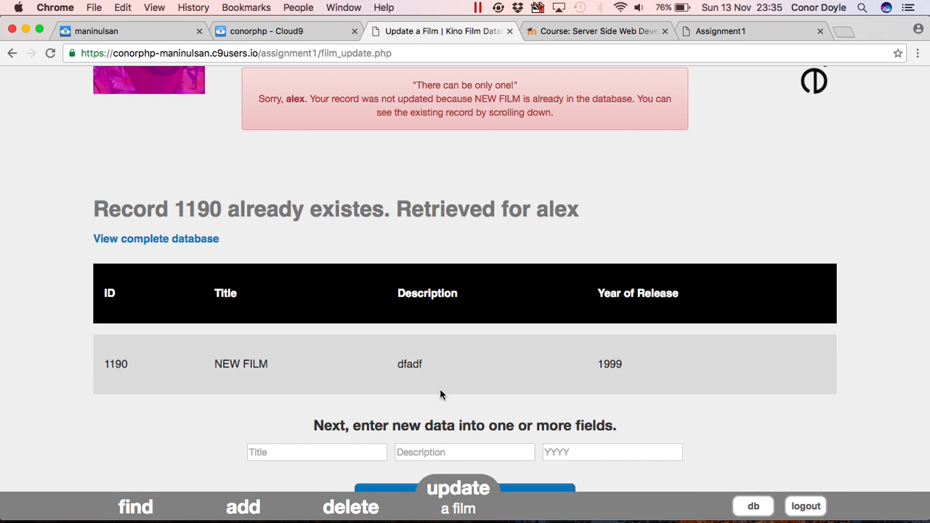
pyautogui.scroll(1, 429, 139)
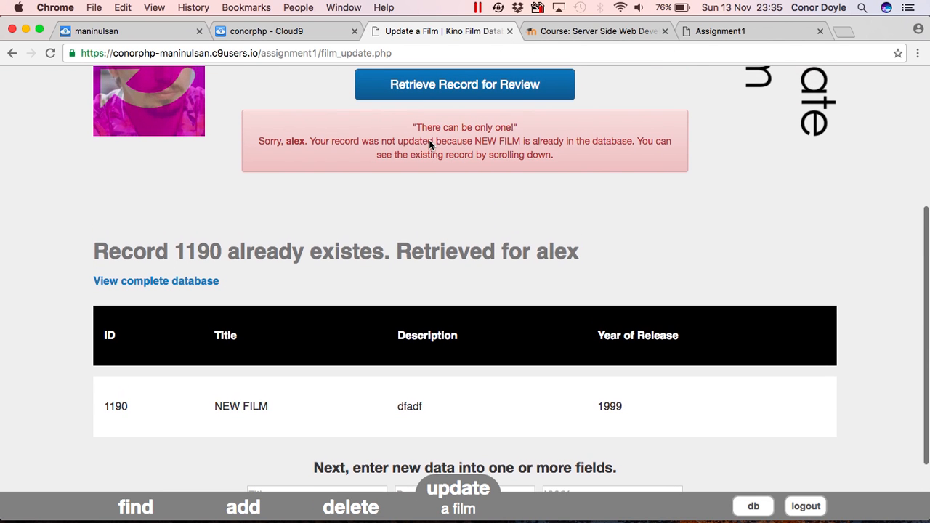
pyautogui.scroll(-2, 443, 201)
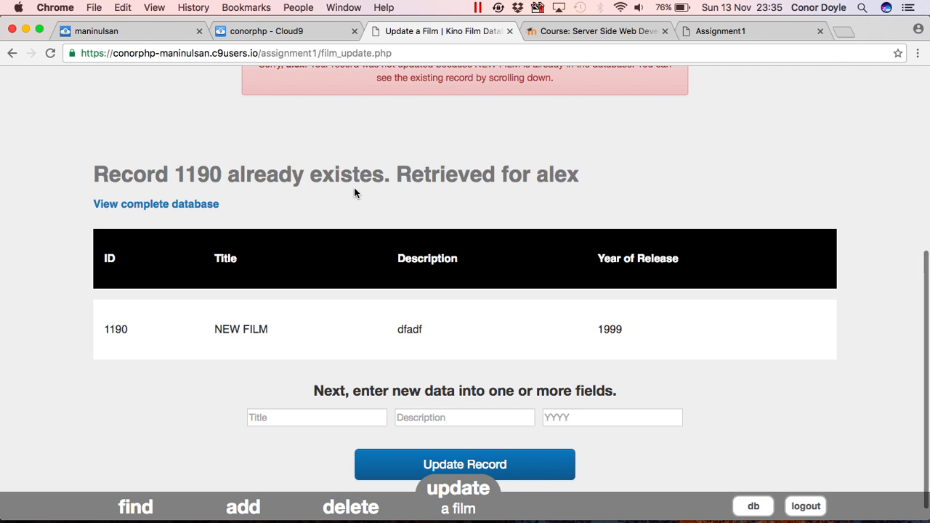
pyautogui.scroll(7, 354, 187)
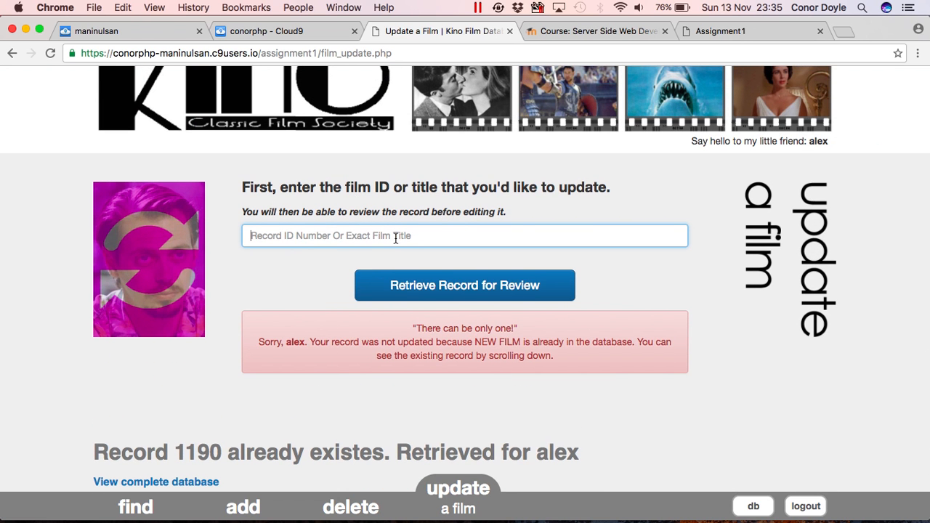
# Look up film IDs 1009 and 1045, both returning no match.
pyautogui.write('1009')
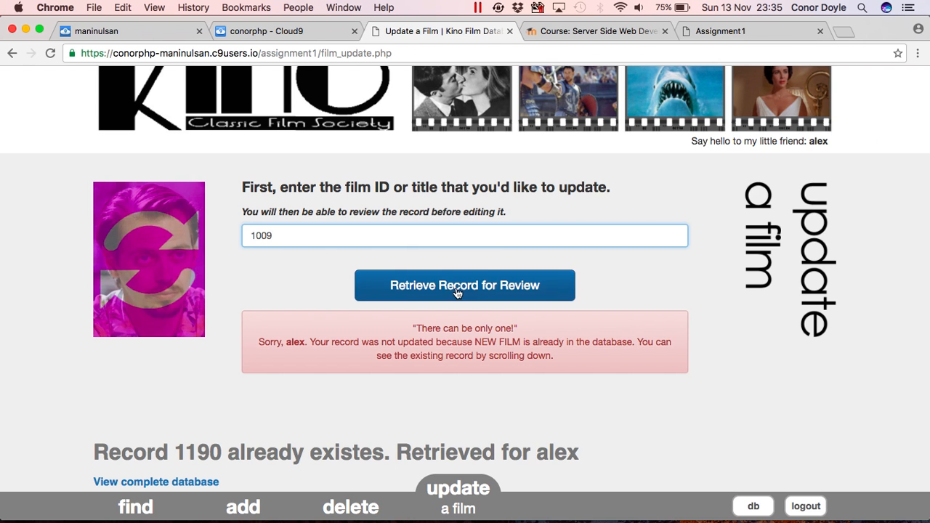
pyautogui.click(458, 286)
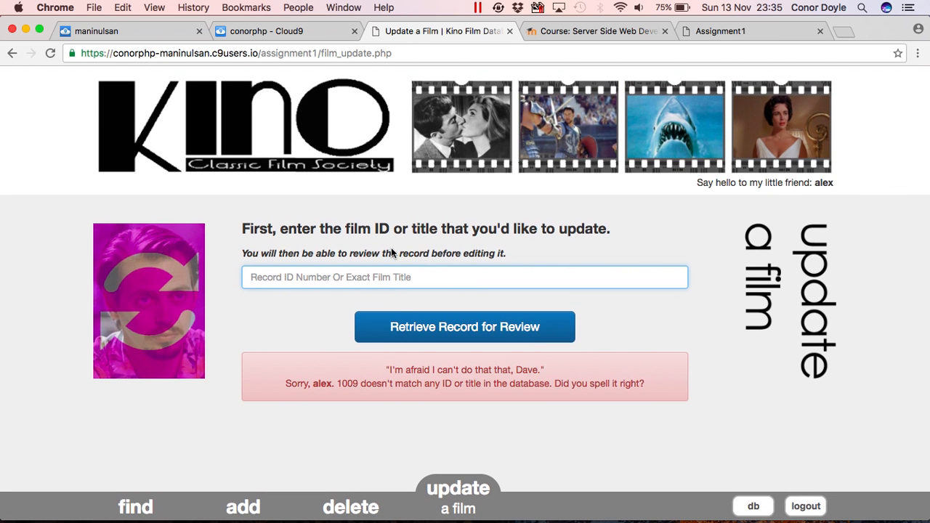
pyautogui.write('1')
pyautogui.press('BackSpace')
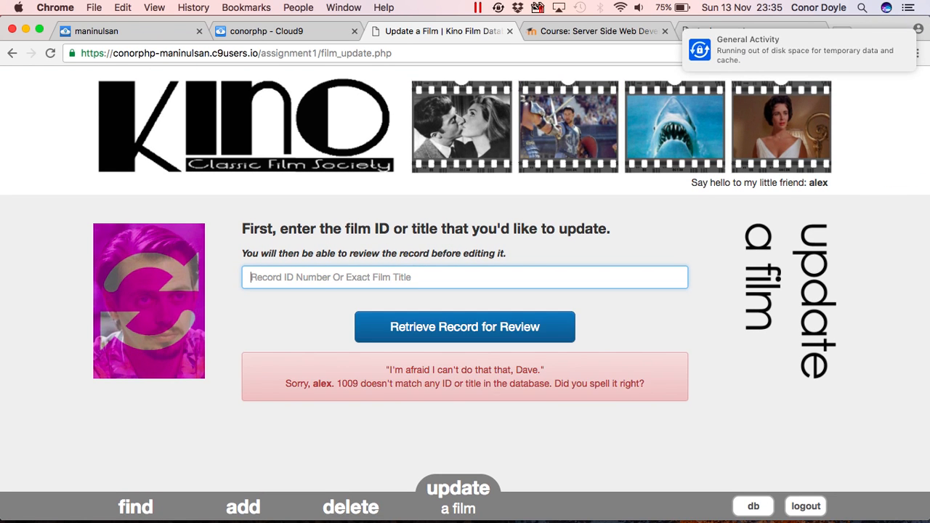
pyautogui.write('1045')
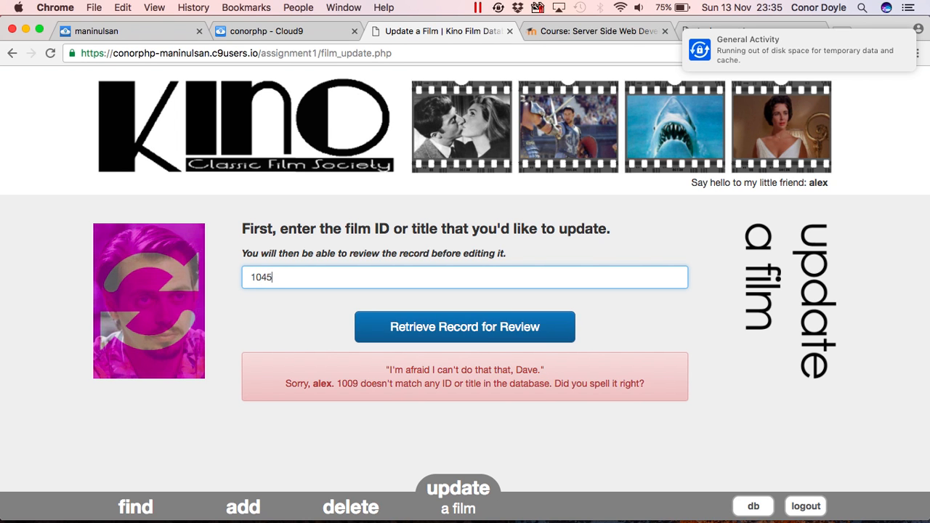
pyautogui.click(426, 328)
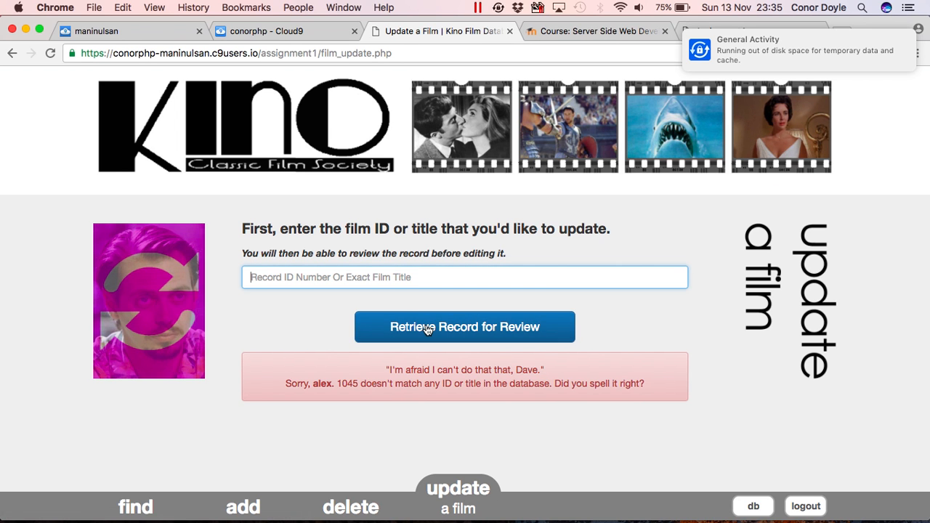
# Retrieve record 34, ARABIA DOGMA, for review.
pyautogui.write('102')
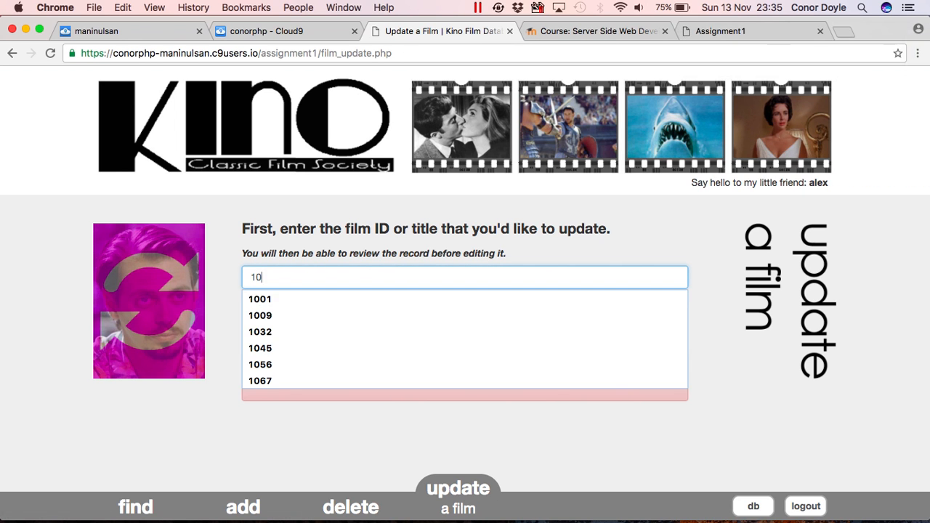
pyautogui.press('BackSpace')
pyautogui.press('BackSpace')
pyautogui.press('BackSpace')
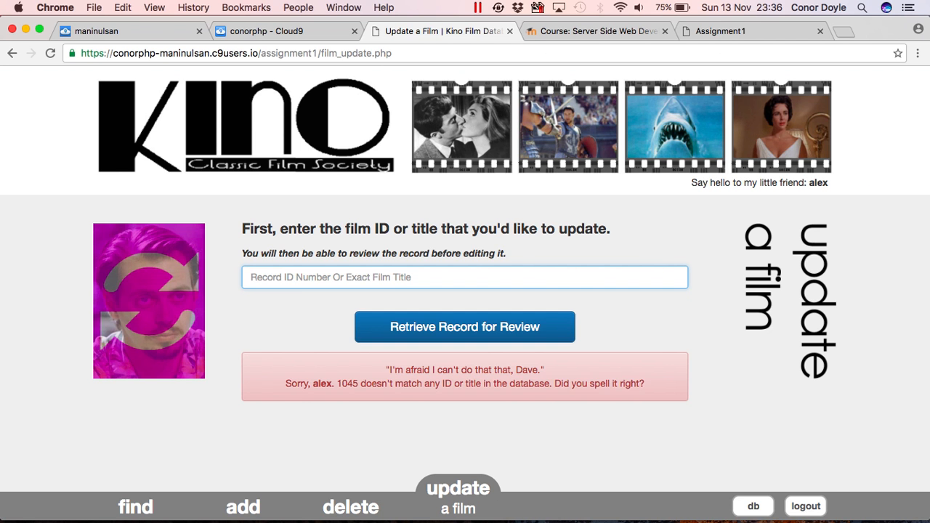
pyautogui.write('34')
pyautogui.click(407, 330)
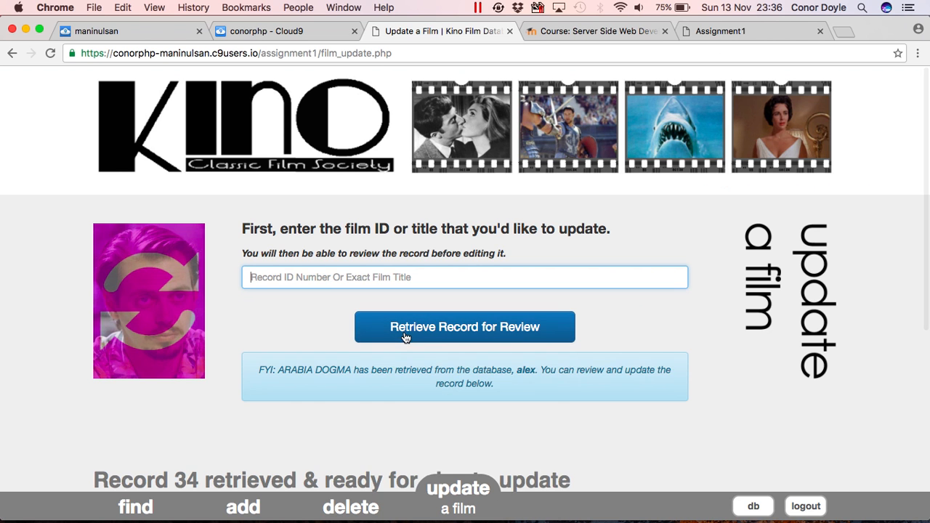
pyautogui.scroll(-1, 405, 338)
pyautogui.scroll(-5, 406, 338)
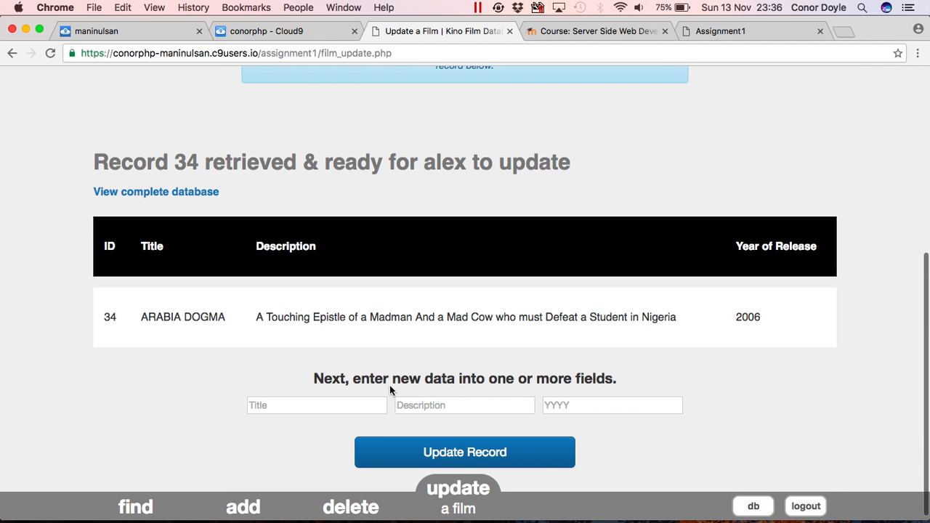
# Set record 34's description to 'New Description here' and save it.
pyautogui.click(407, 405)
pyautogui.write('New Description here')
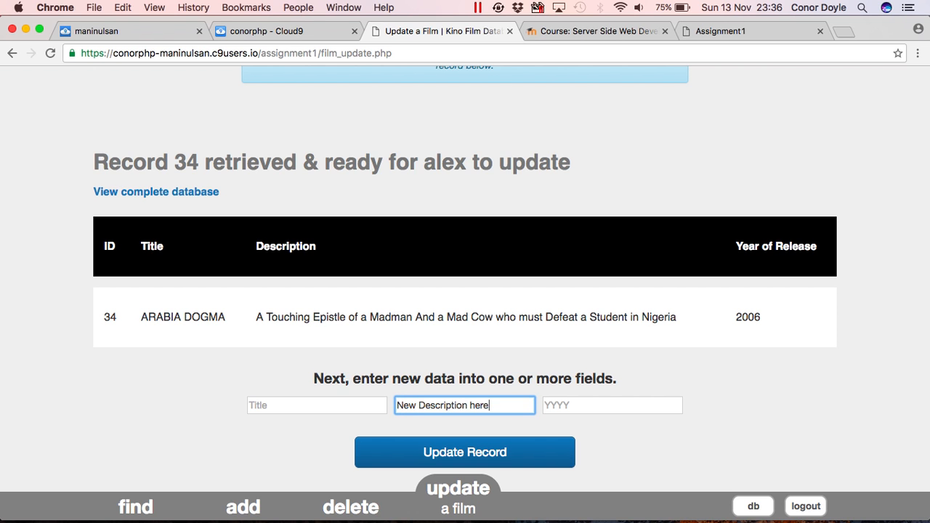
pyautogui.click(411, 452)
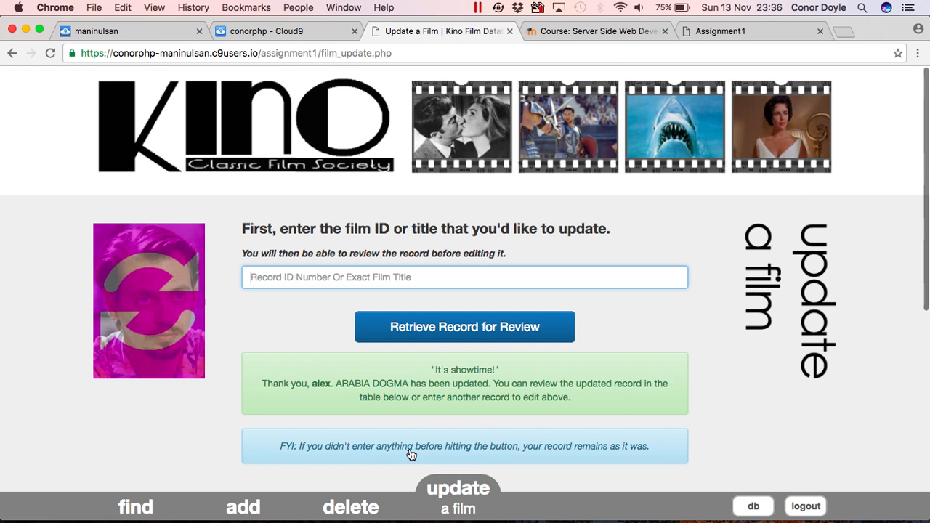
pyautogui.scroll(-5, 410, 455)
# Retitle record 34 as ITALIA DOGMA and save the change.
pyautogui.click(315, 400)
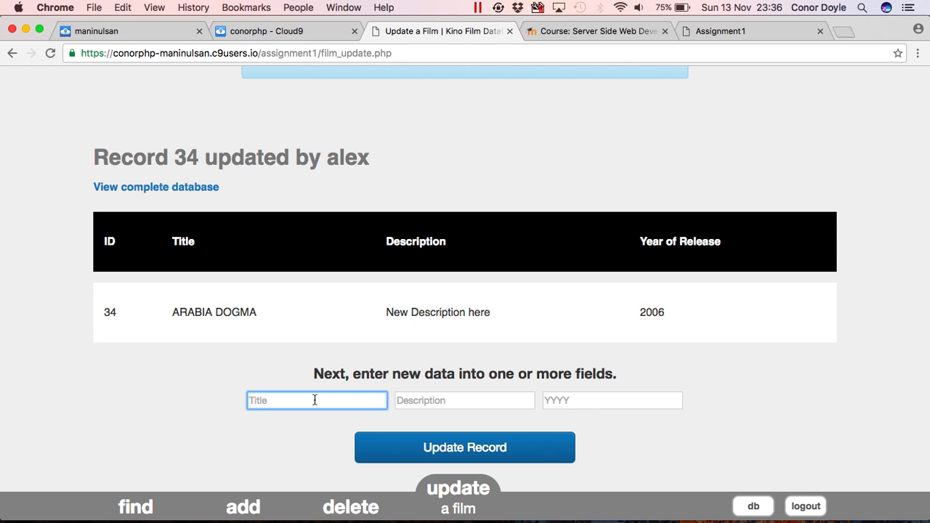
pyautogui.write('ITalia dogma')
pyautogui.click(386, 452)
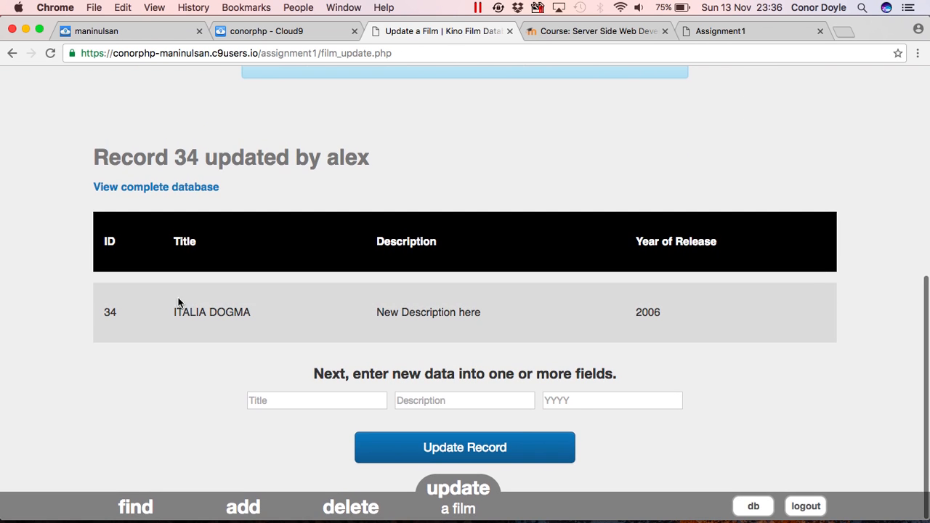
pyautogui.click(738, 505)
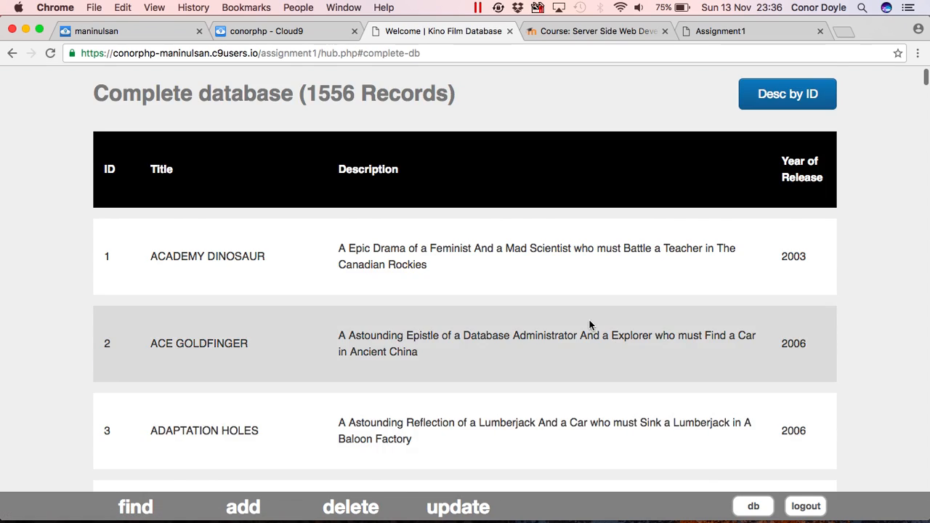
# Confirm row 34 reads ITALIA DOGMA in the listing, then return to Update a Film.
pyautogui.scroll(-10, 590, 318)
pyautogui.scroll(-15, 590, 319)
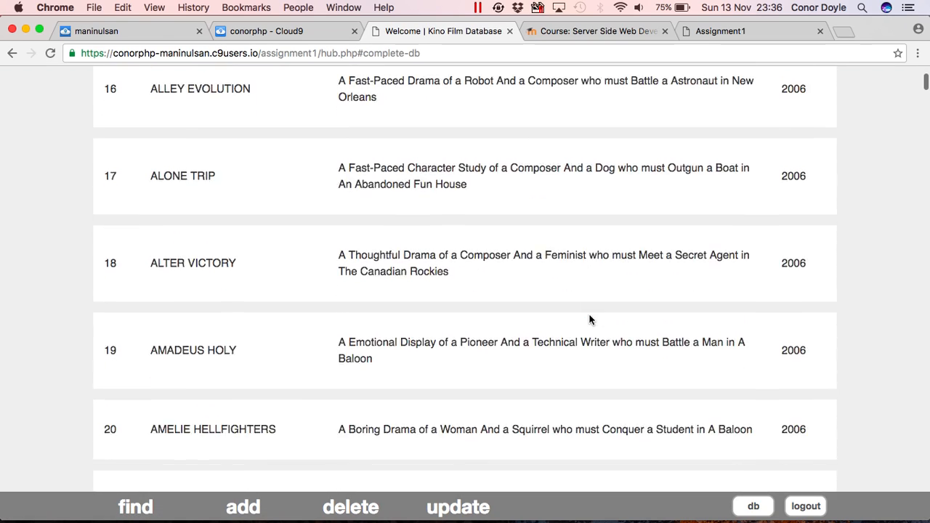
pyautogui.scroll(-10, 589, 320)
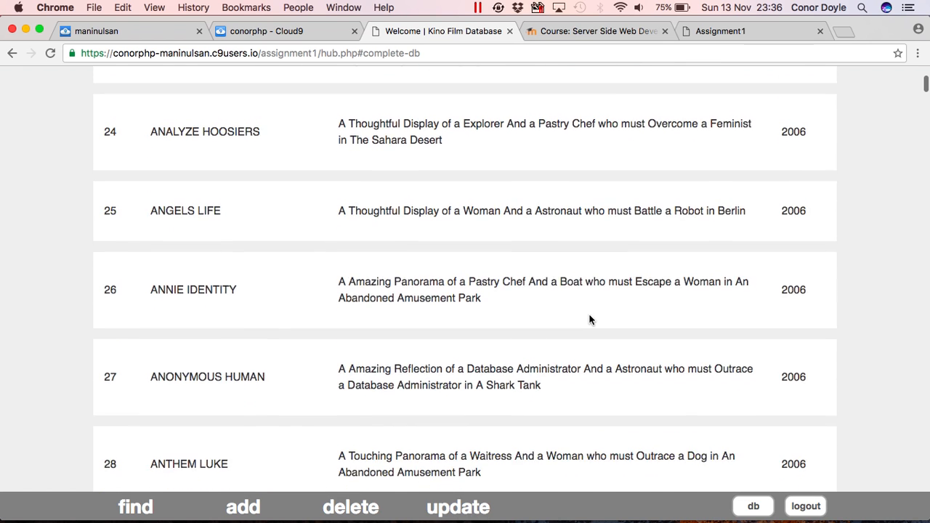
pyautogui.scroll(-5, 590, 320)
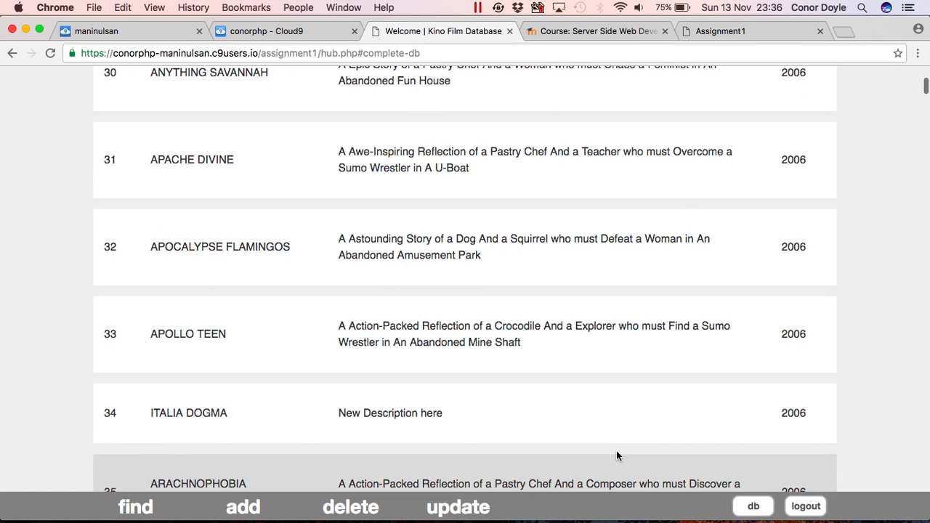
pyautogui.click(466, 500)
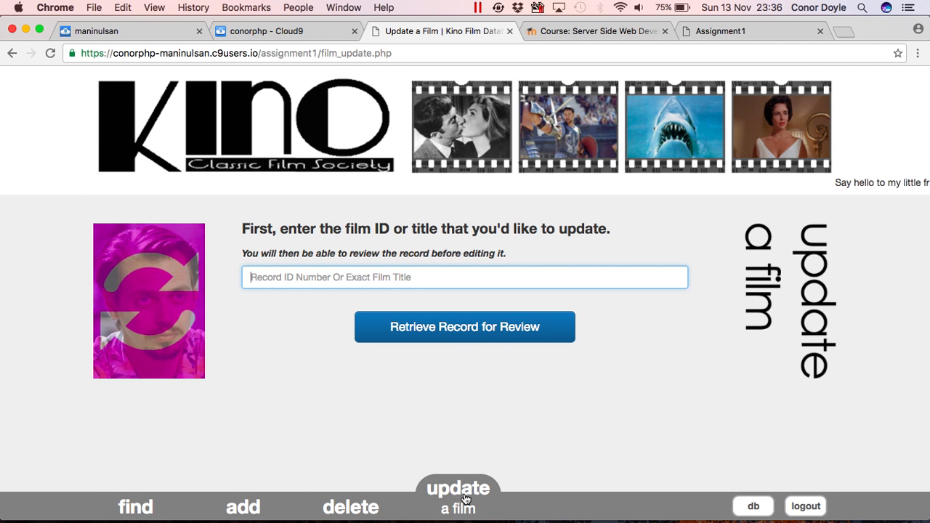
# Submit Academy Dinosaur as a new film with description 'sdsdfsd' and year 2009.
pyautogui.click(247, 492)
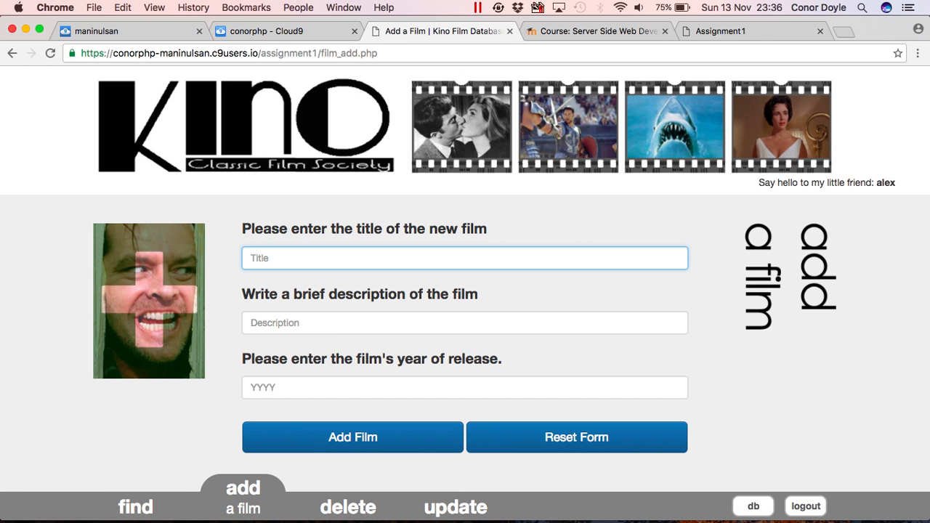
pyautogui.write('ac')
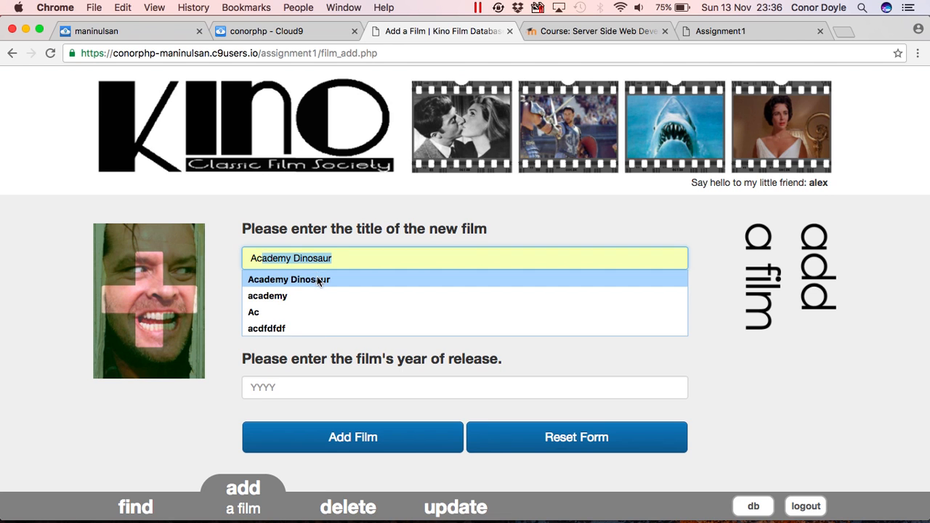
pyautogui.click(317, 277)
pyautogui.click(327, 322)
pyautogui.write('sdsdfsd')
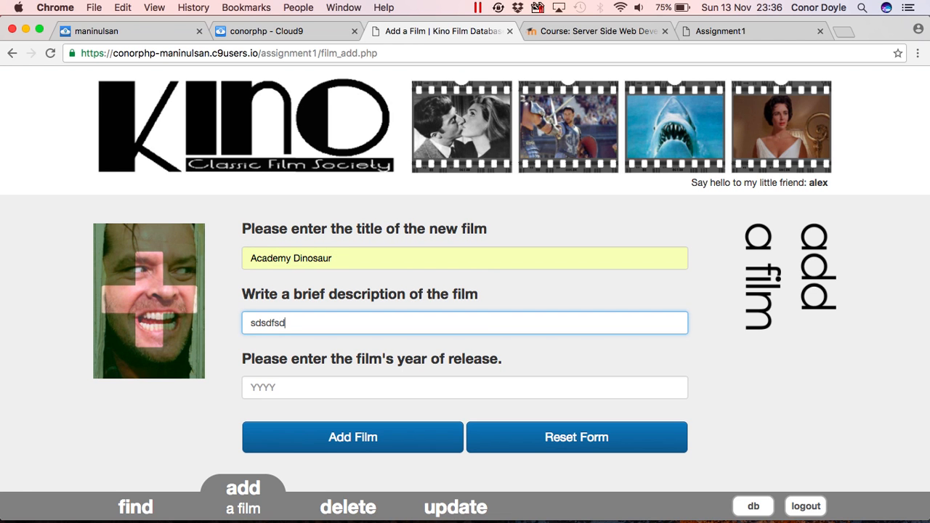
pyautogui.click(321, 382)
pyautogui.write('2009')
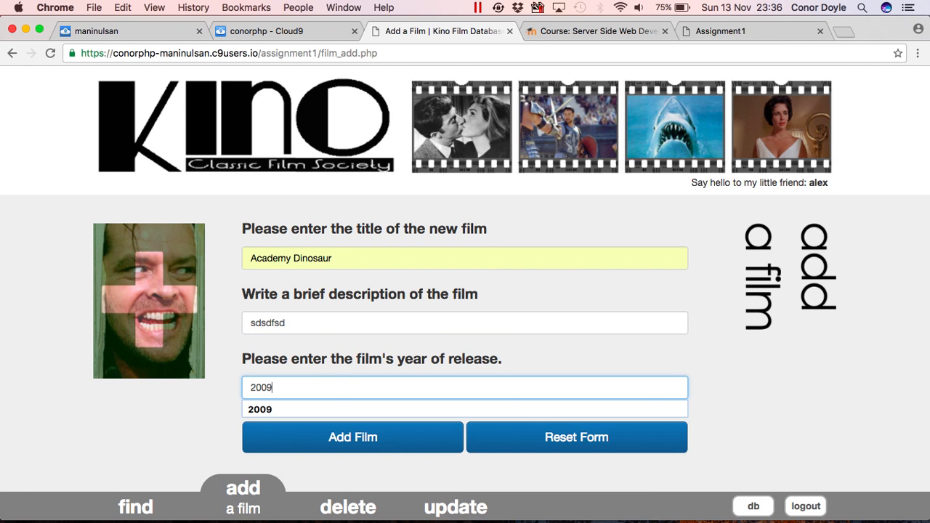
pyautogui.click(360, 368)
pyautogui.click(382, 436)
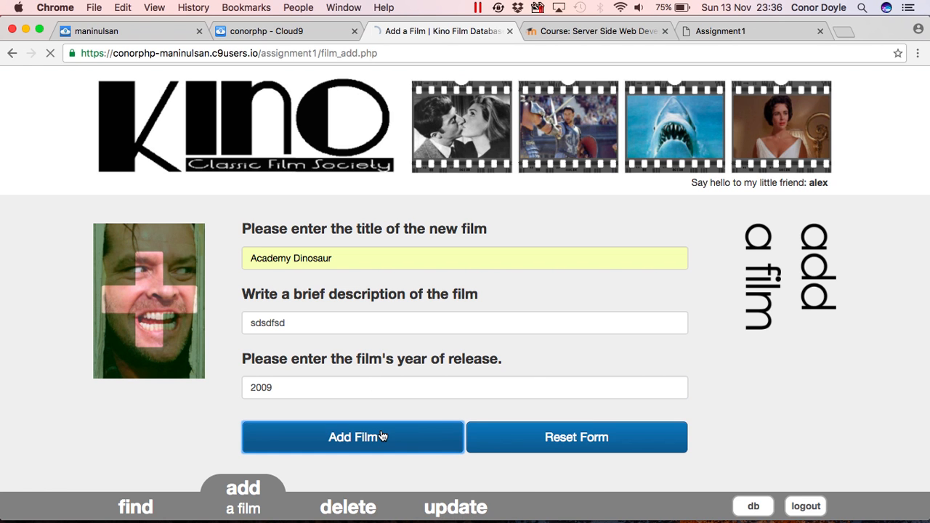
# Review the duplicate error showing existing record 1 (2003), noting the 'existes' typo.
pyautogui.scroll(-5, 382, 436)
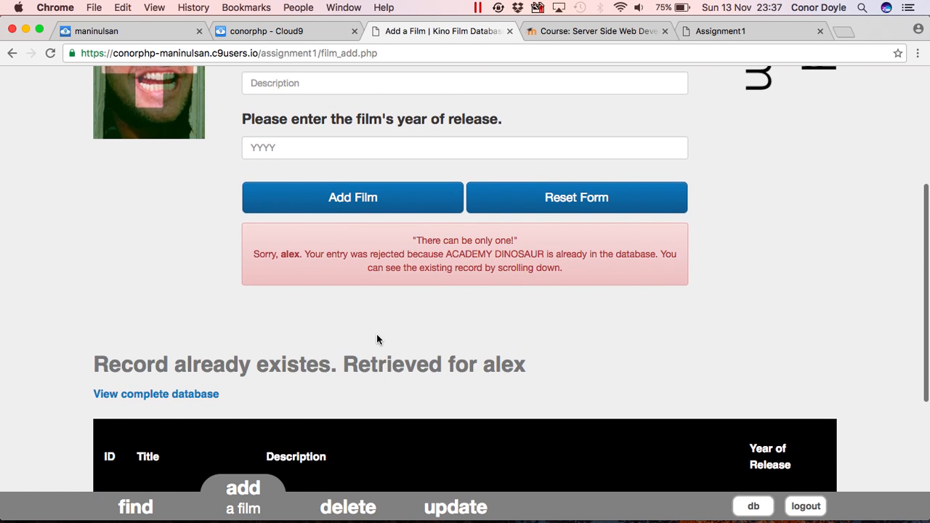
pyautogui.scroll(-3, 367, 280)
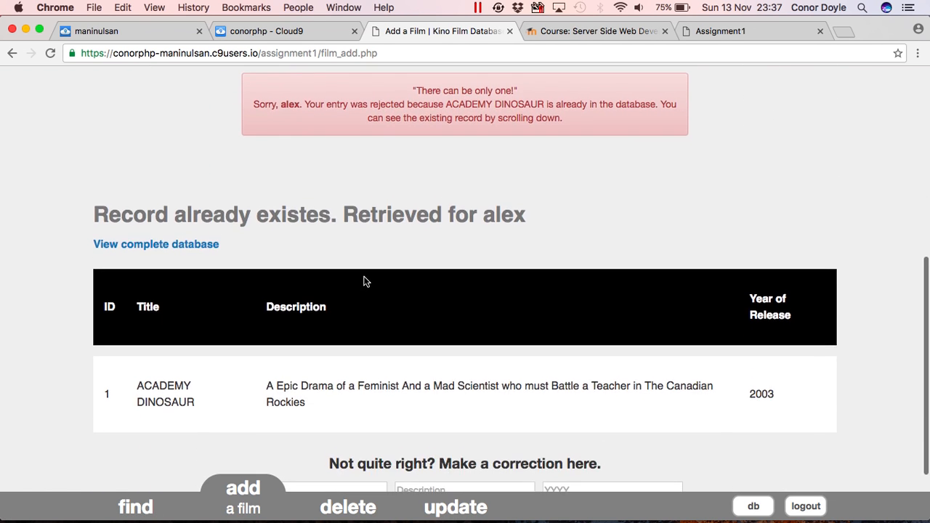
pyautogui.scroll(-1, 365, 281)
pyautogui.moveTo(311, 187); pyautogui.dragTo(317, 188)
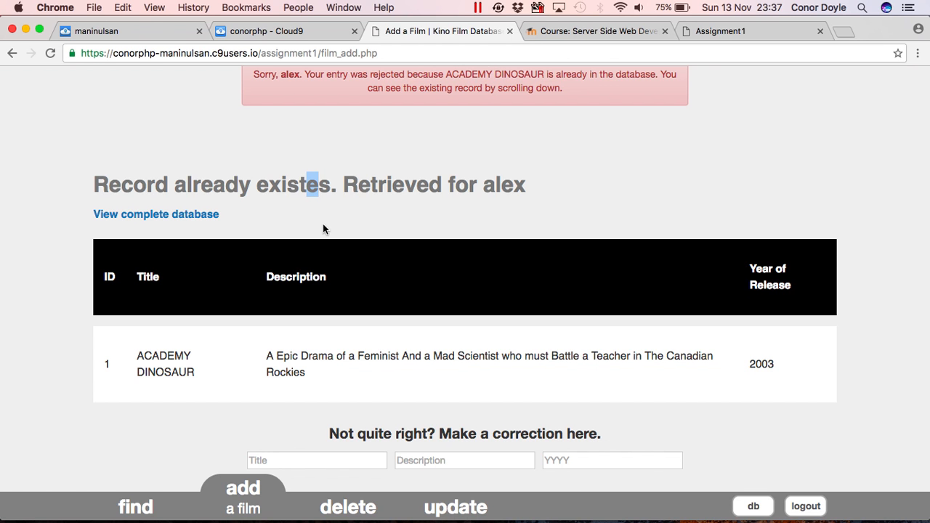
pyautogui.scroll(1, 347, 270)
pyautogui.scroll(-1, 347, 270)
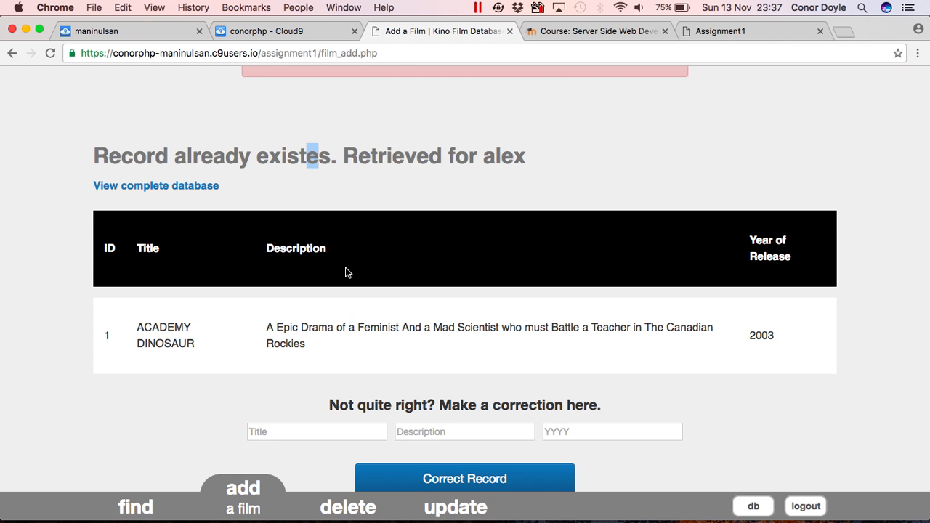
pyautogui.scroll(-1, 347, 270)
pyautogui.scroll(10, 346, 268)
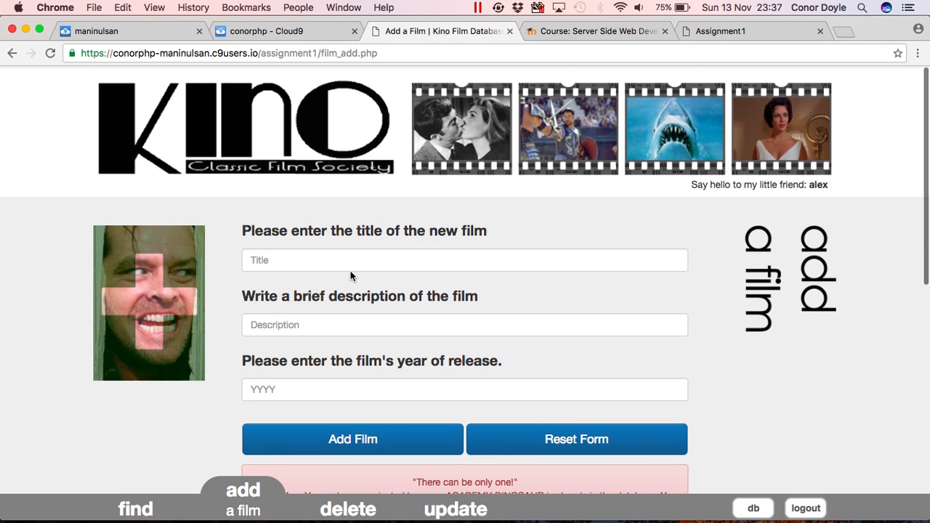
# View the complete database listing from the top, then log out of Kino.
pyautogui.click(753, 509)
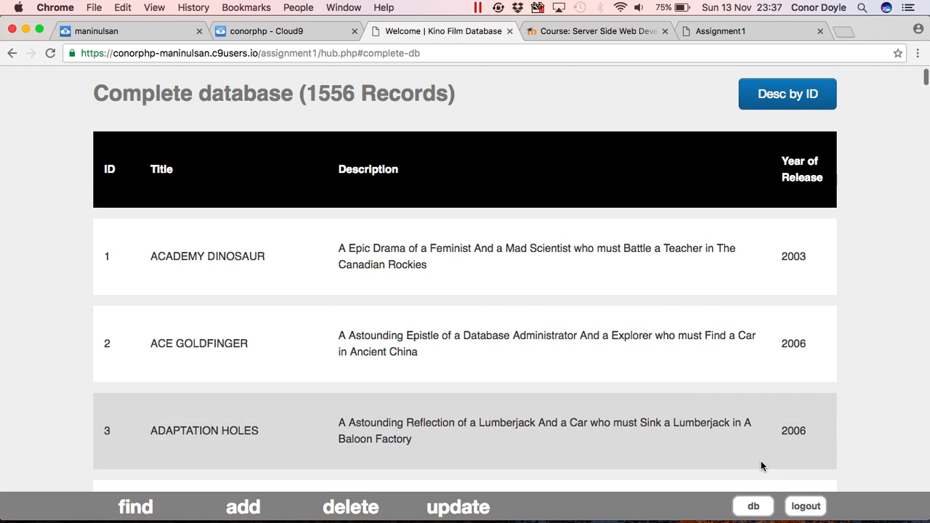
pyautogui.scroll(5, 728, 408)
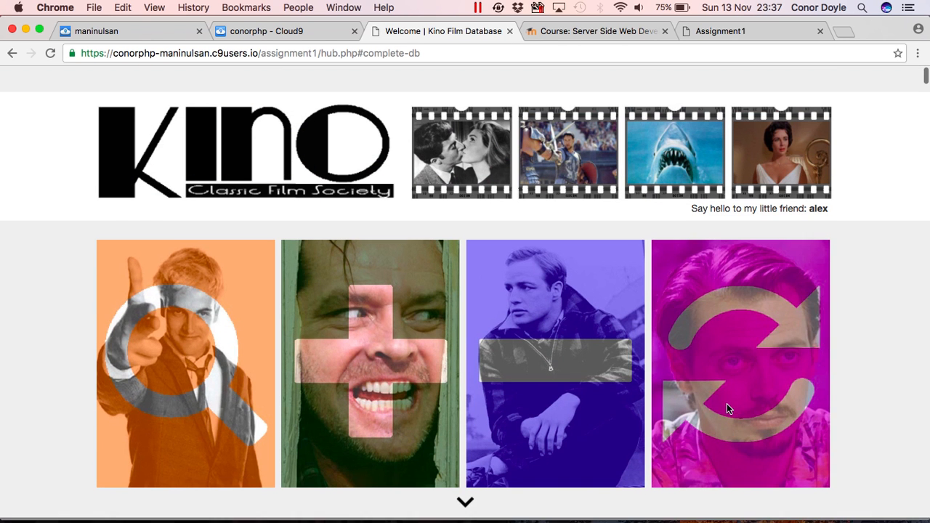
pyautogui.click(807, 506)
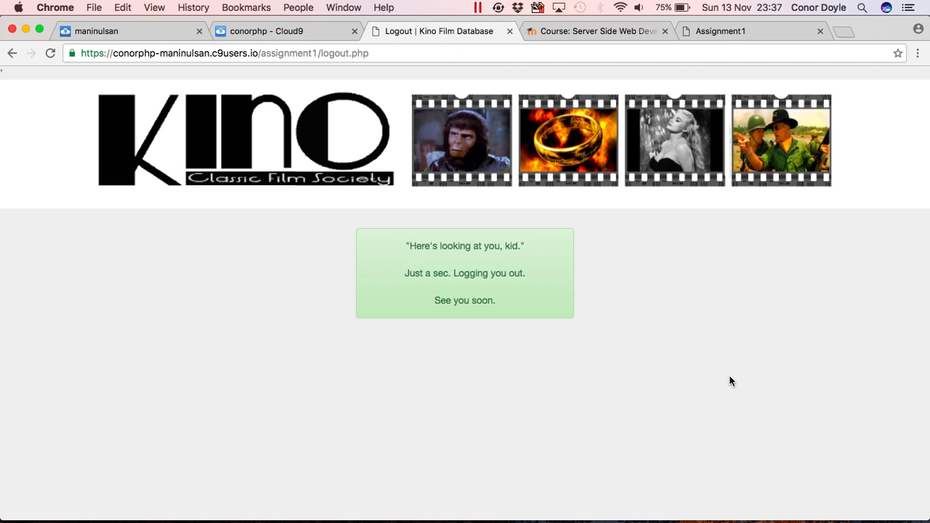